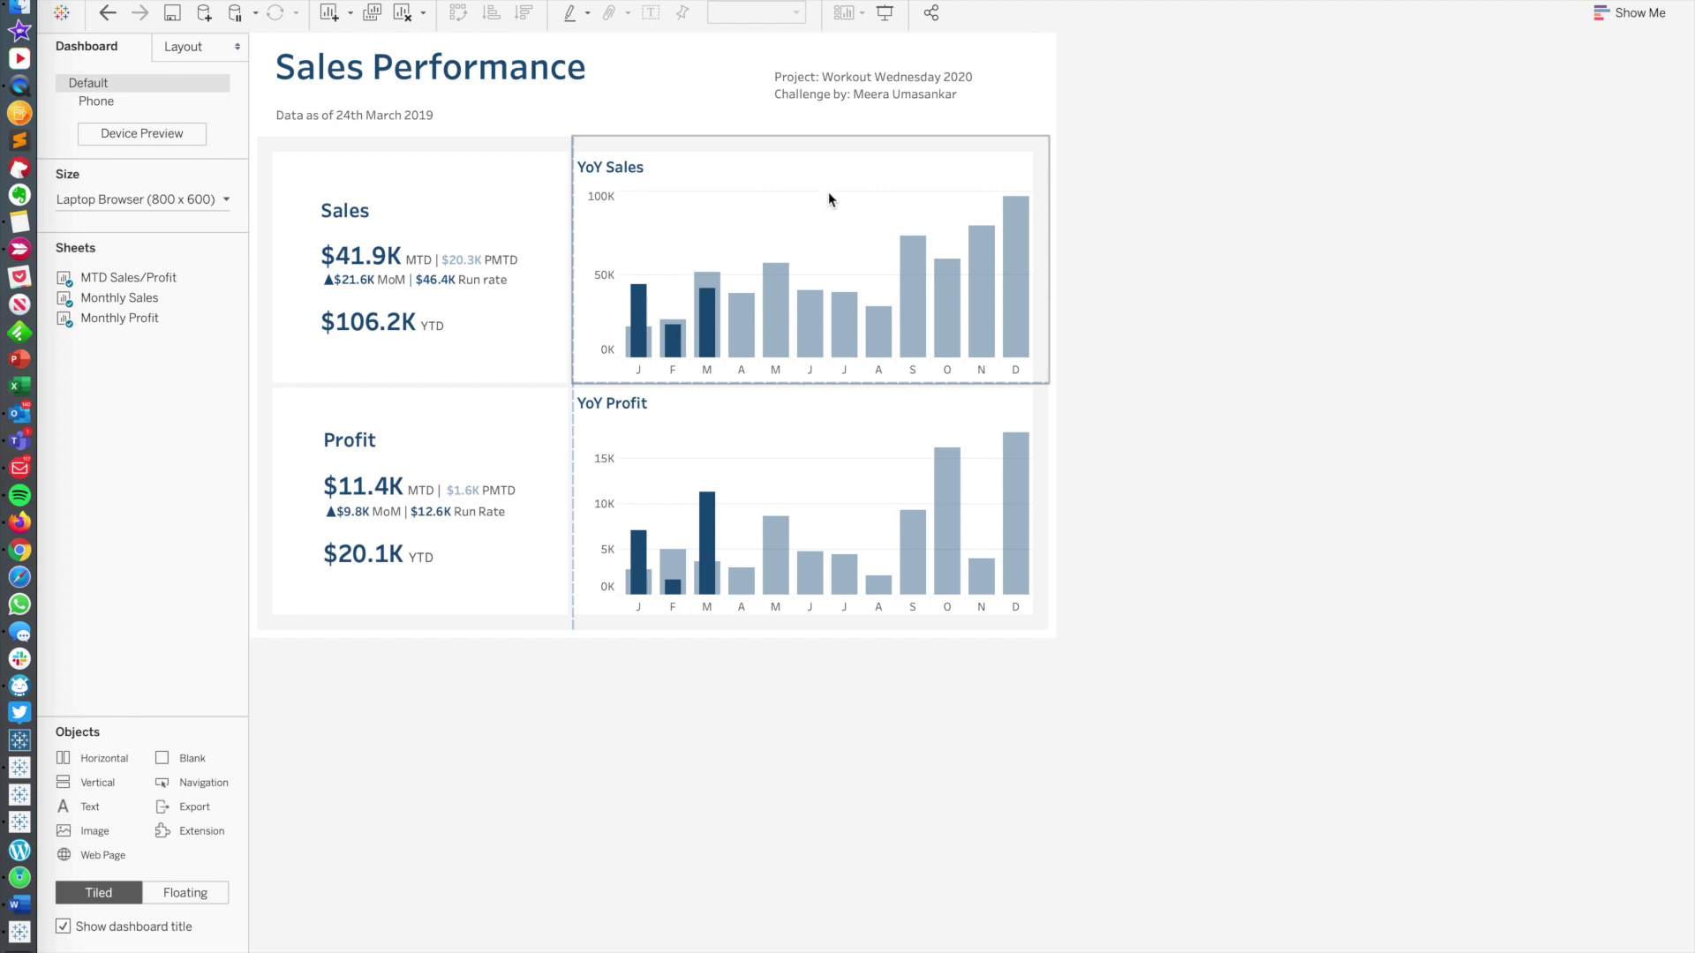
# Step: Jump from the dashboard's YoY Sales chart to its worksheet and bring up the CY field's options
pyautogui.click(756, 203)
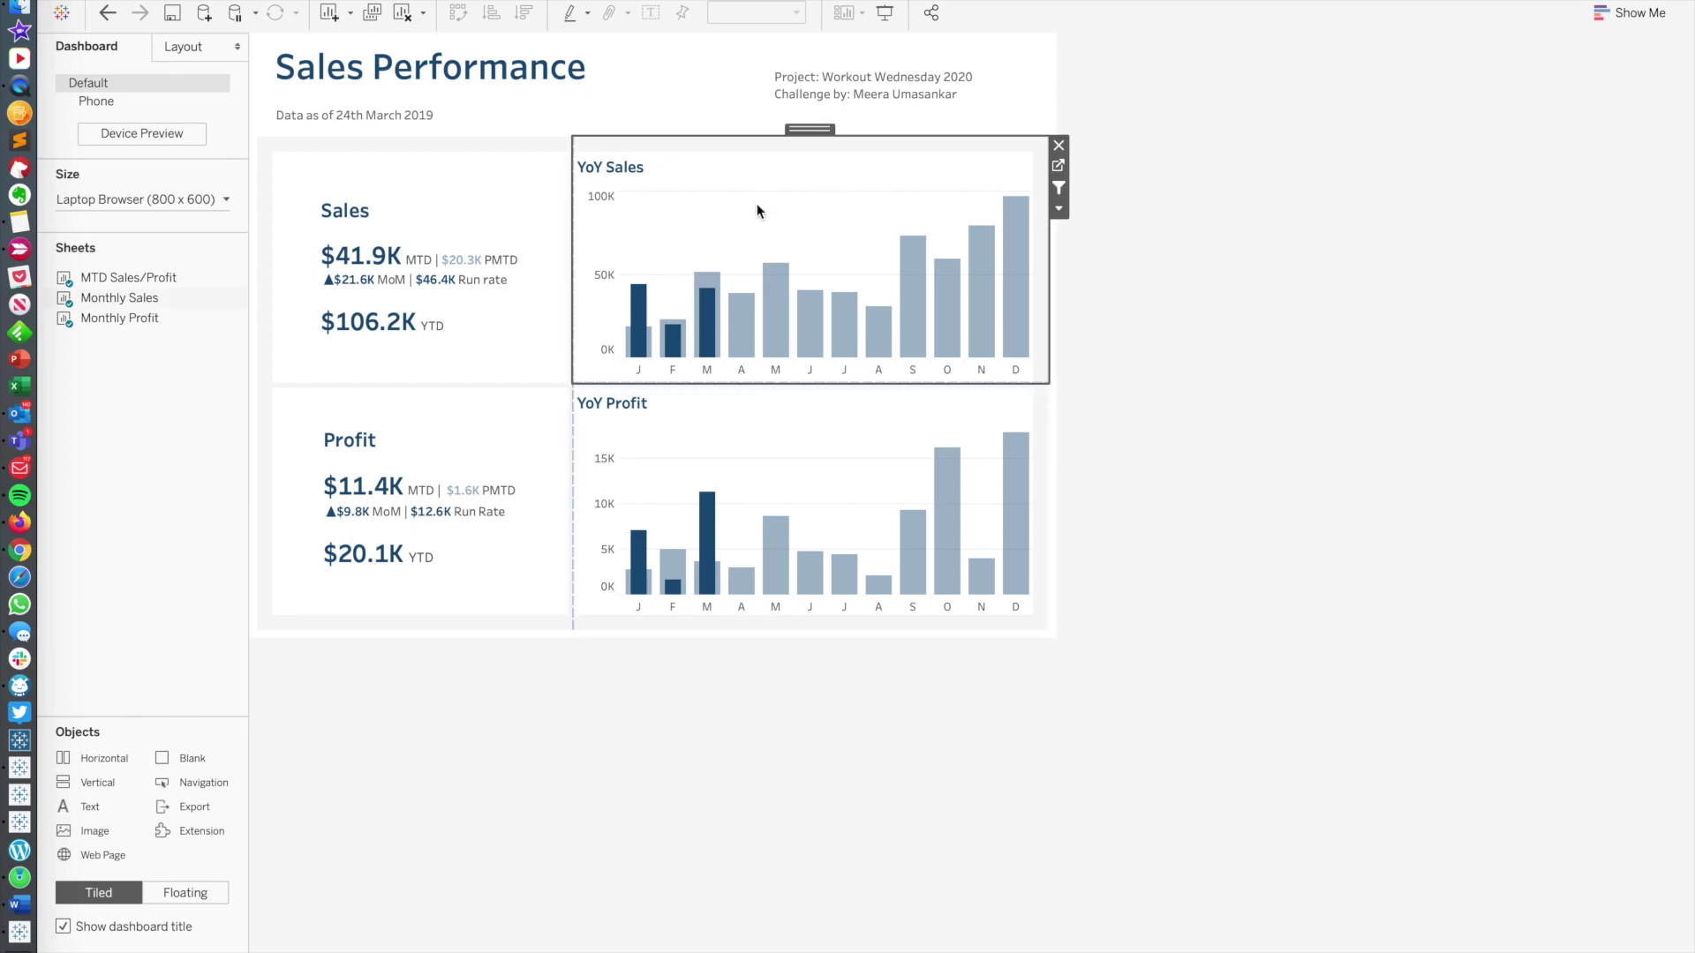
pyautogui.click(1059, 167)
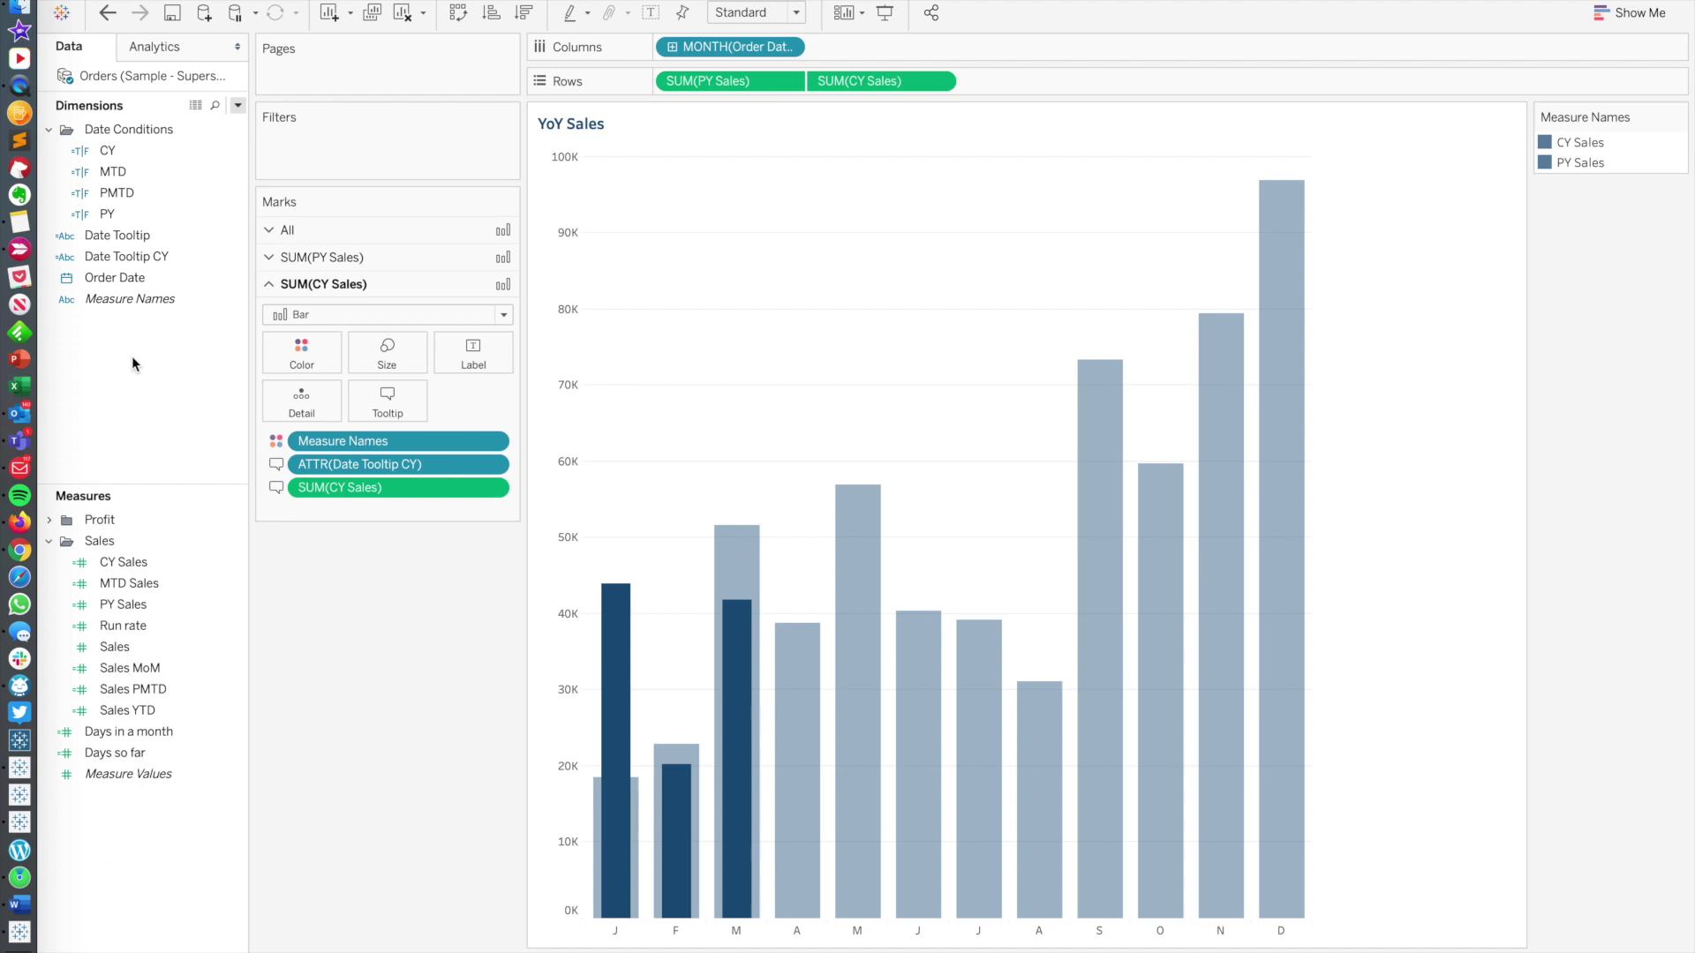
pyautogui.click(139, 152)
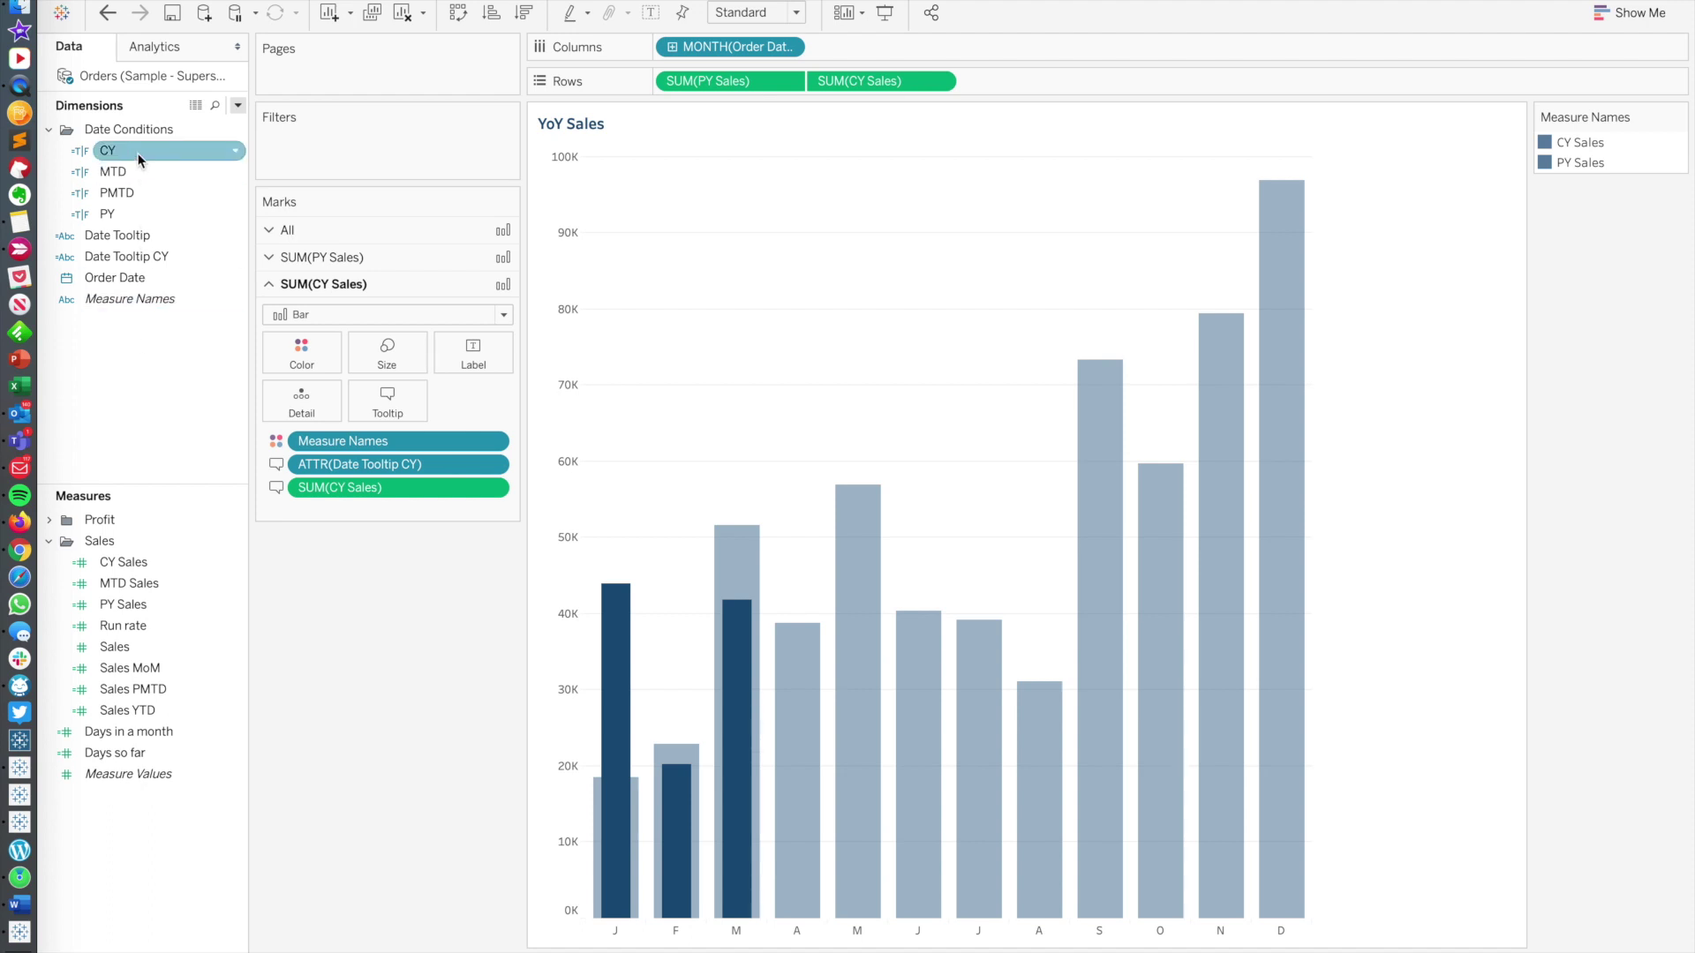
pyautogui.rightClick(136, 153)
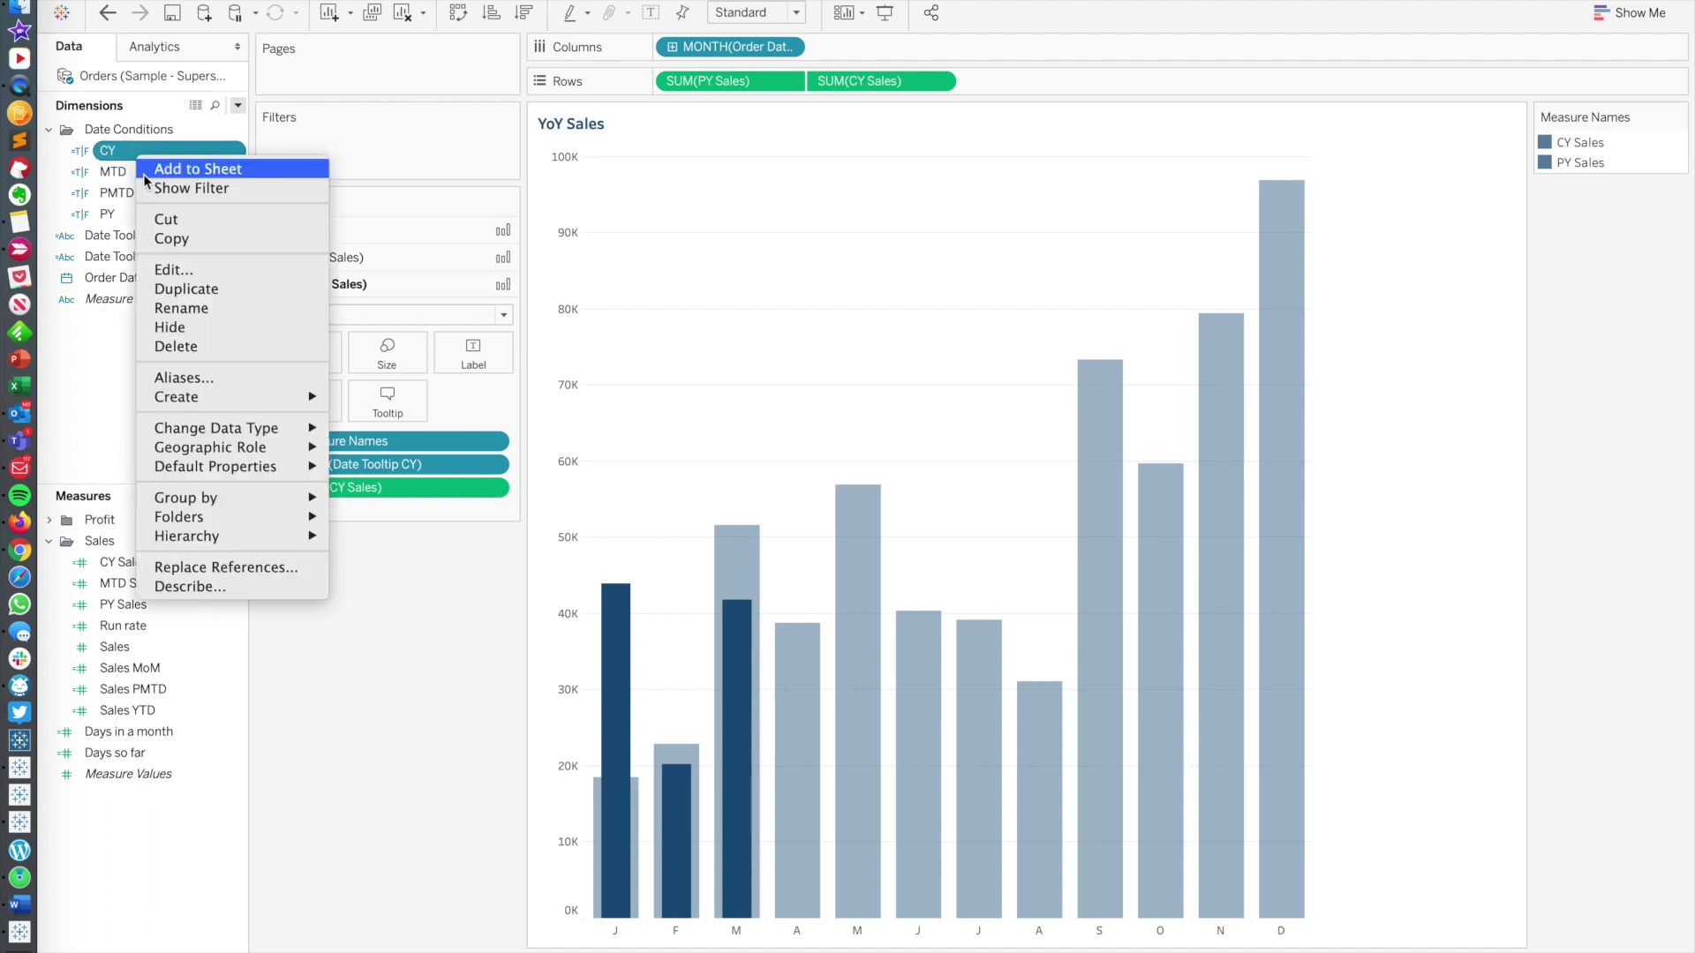
pyautogui.click(166, 270)
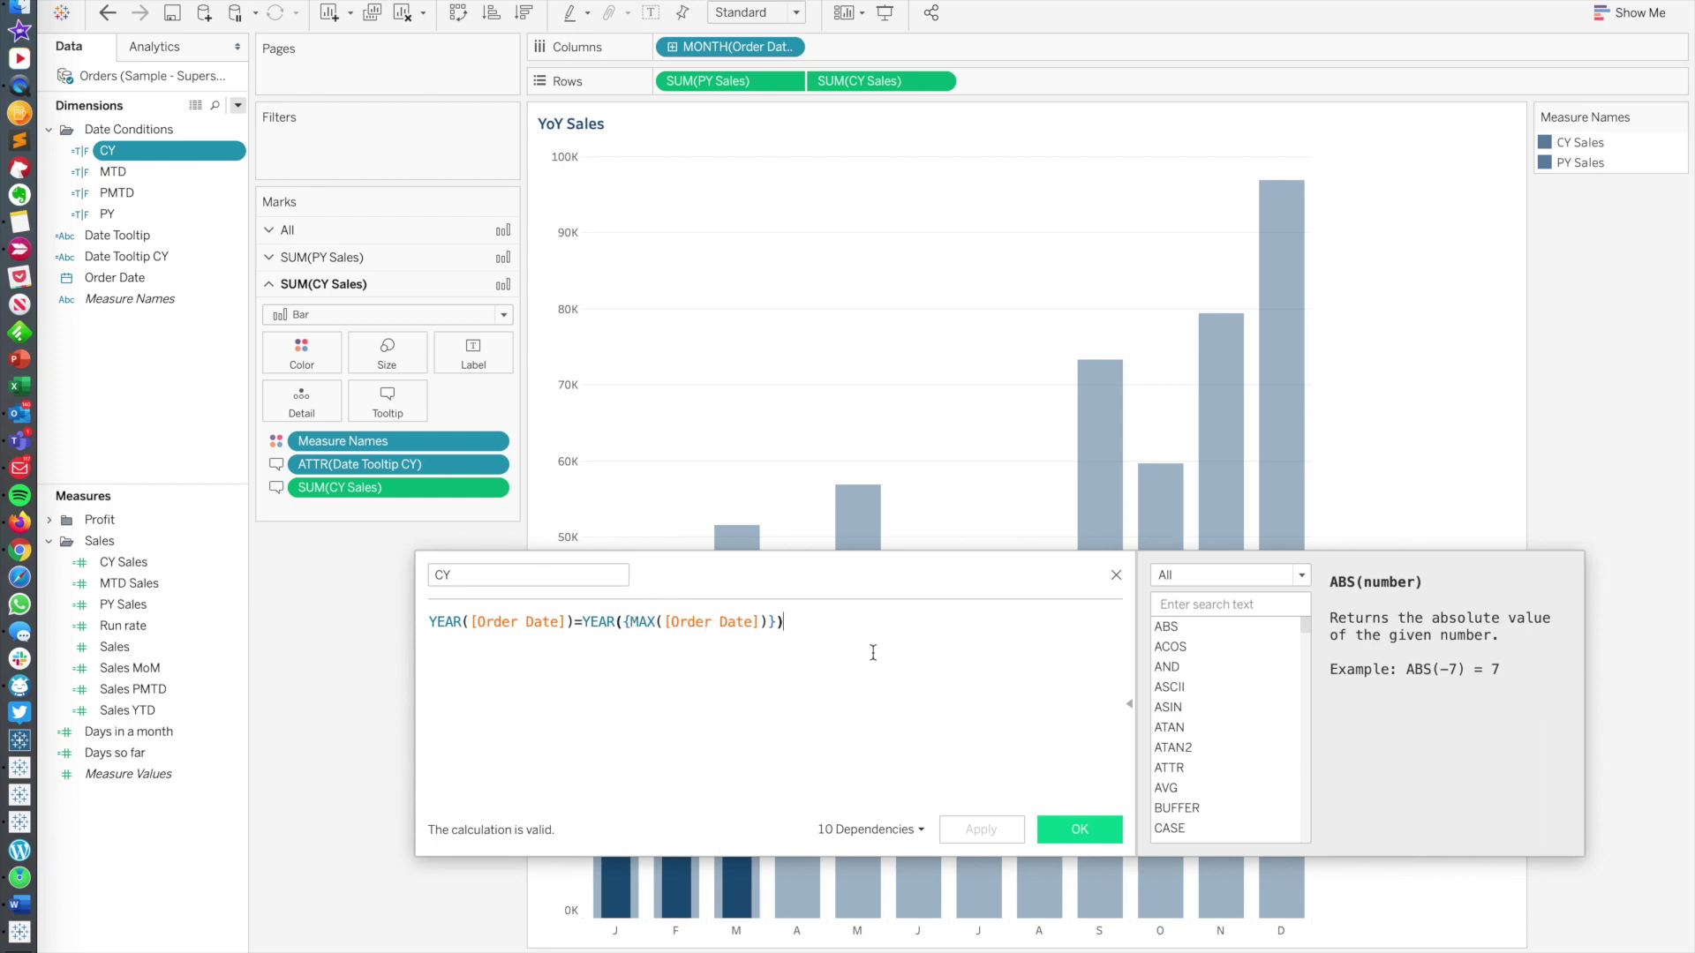
pyautogui.click(1116, 576)
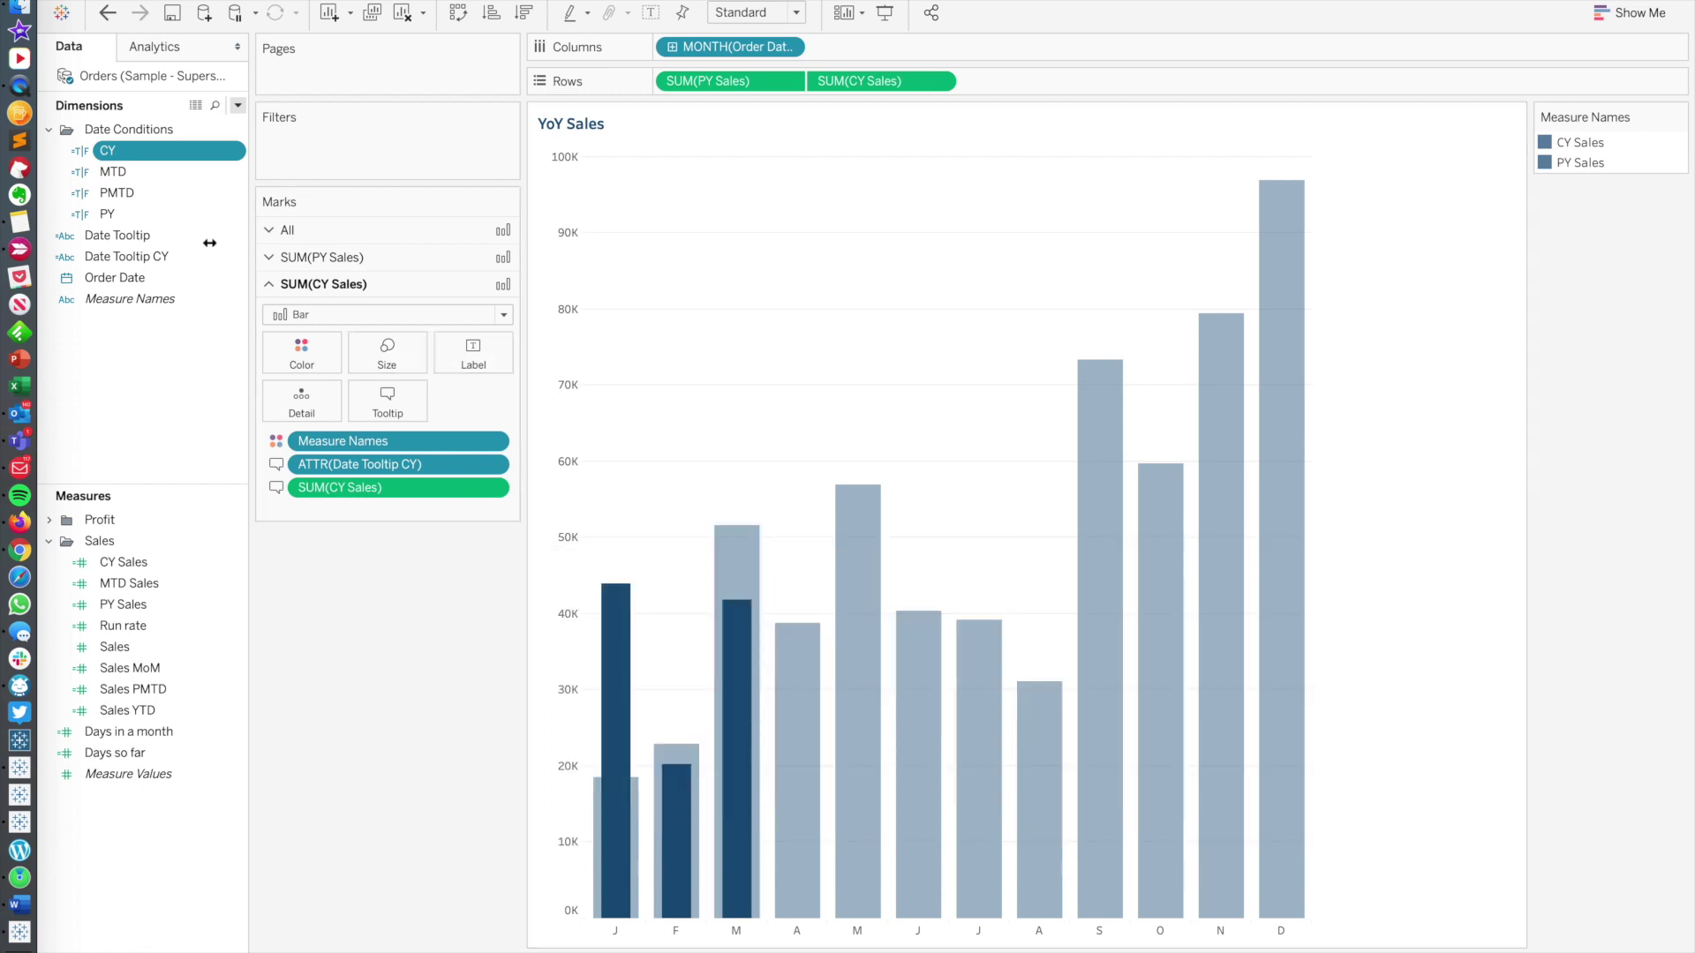
pyautogui.rightClick(160, 218)
pyautogui.click(212, 327)
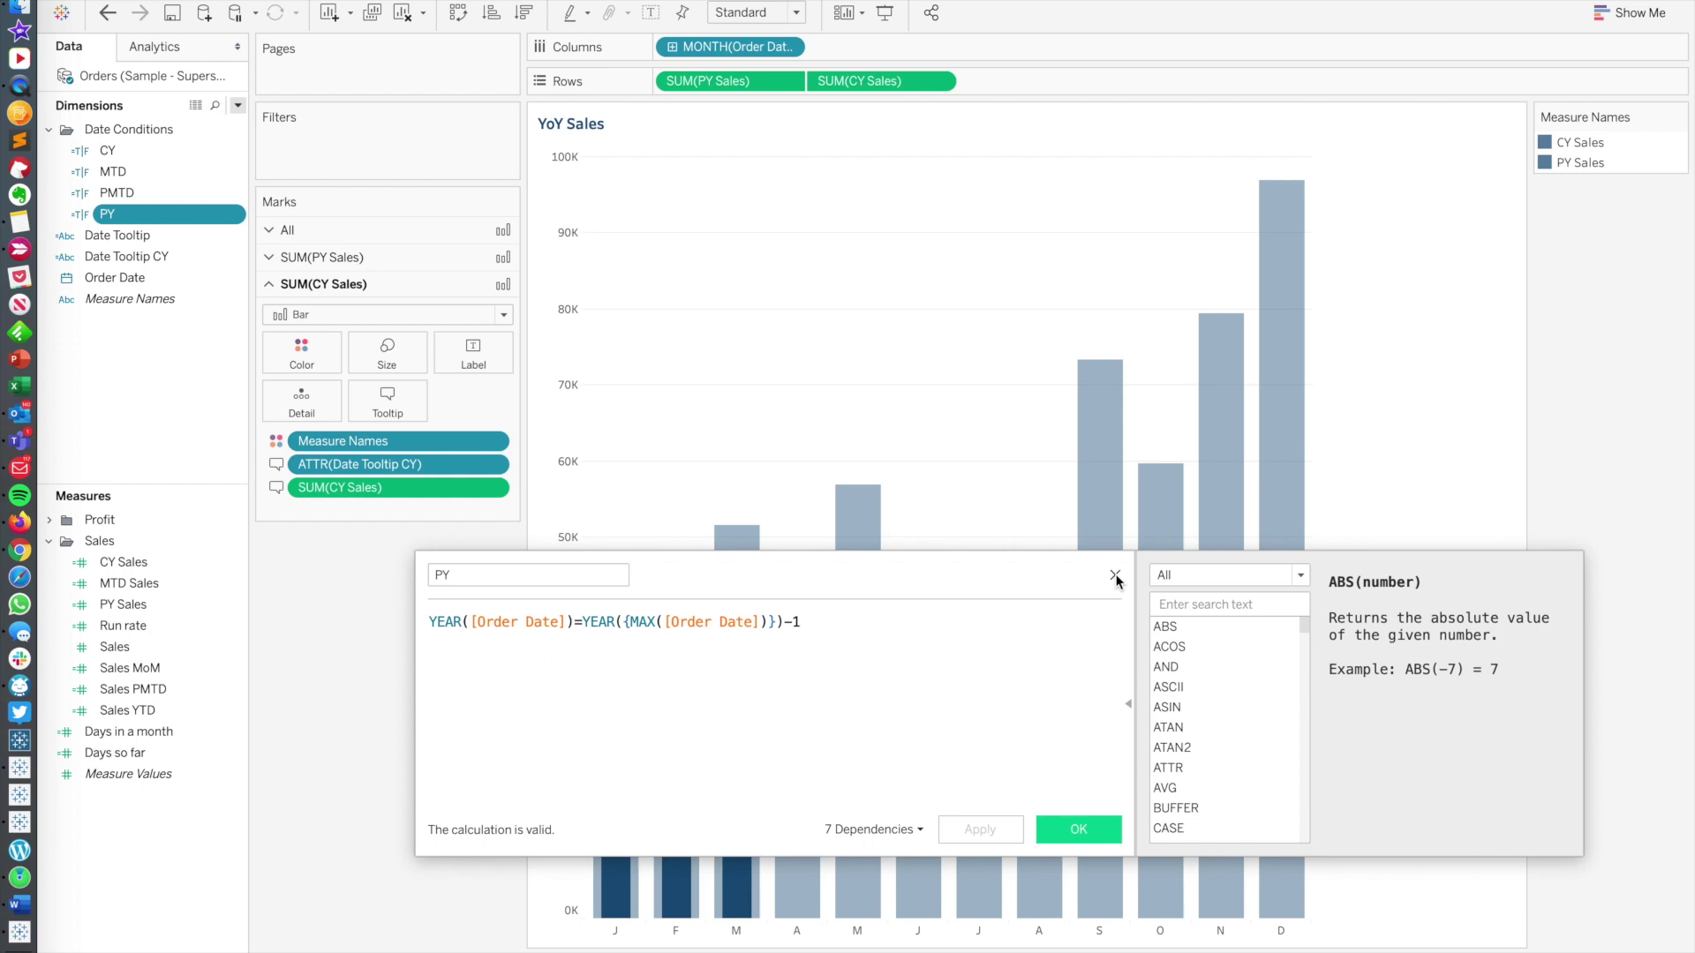
pyautogui.click(1115, 574)
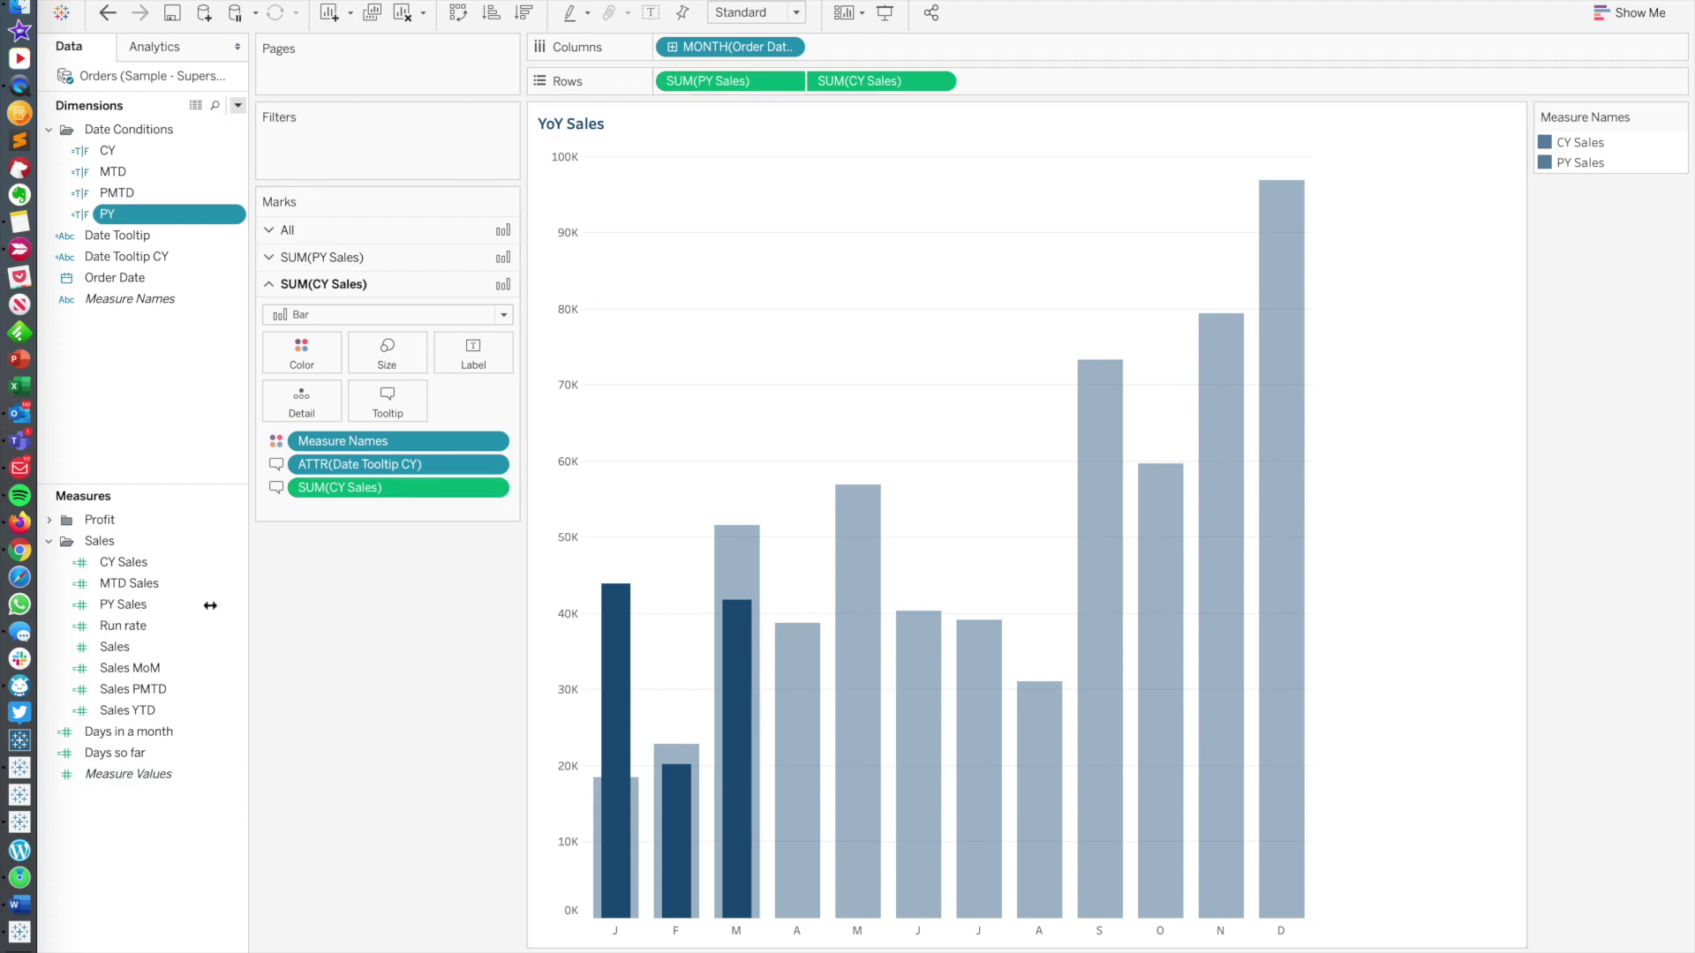
pyautogui.rightClick(173, 613)
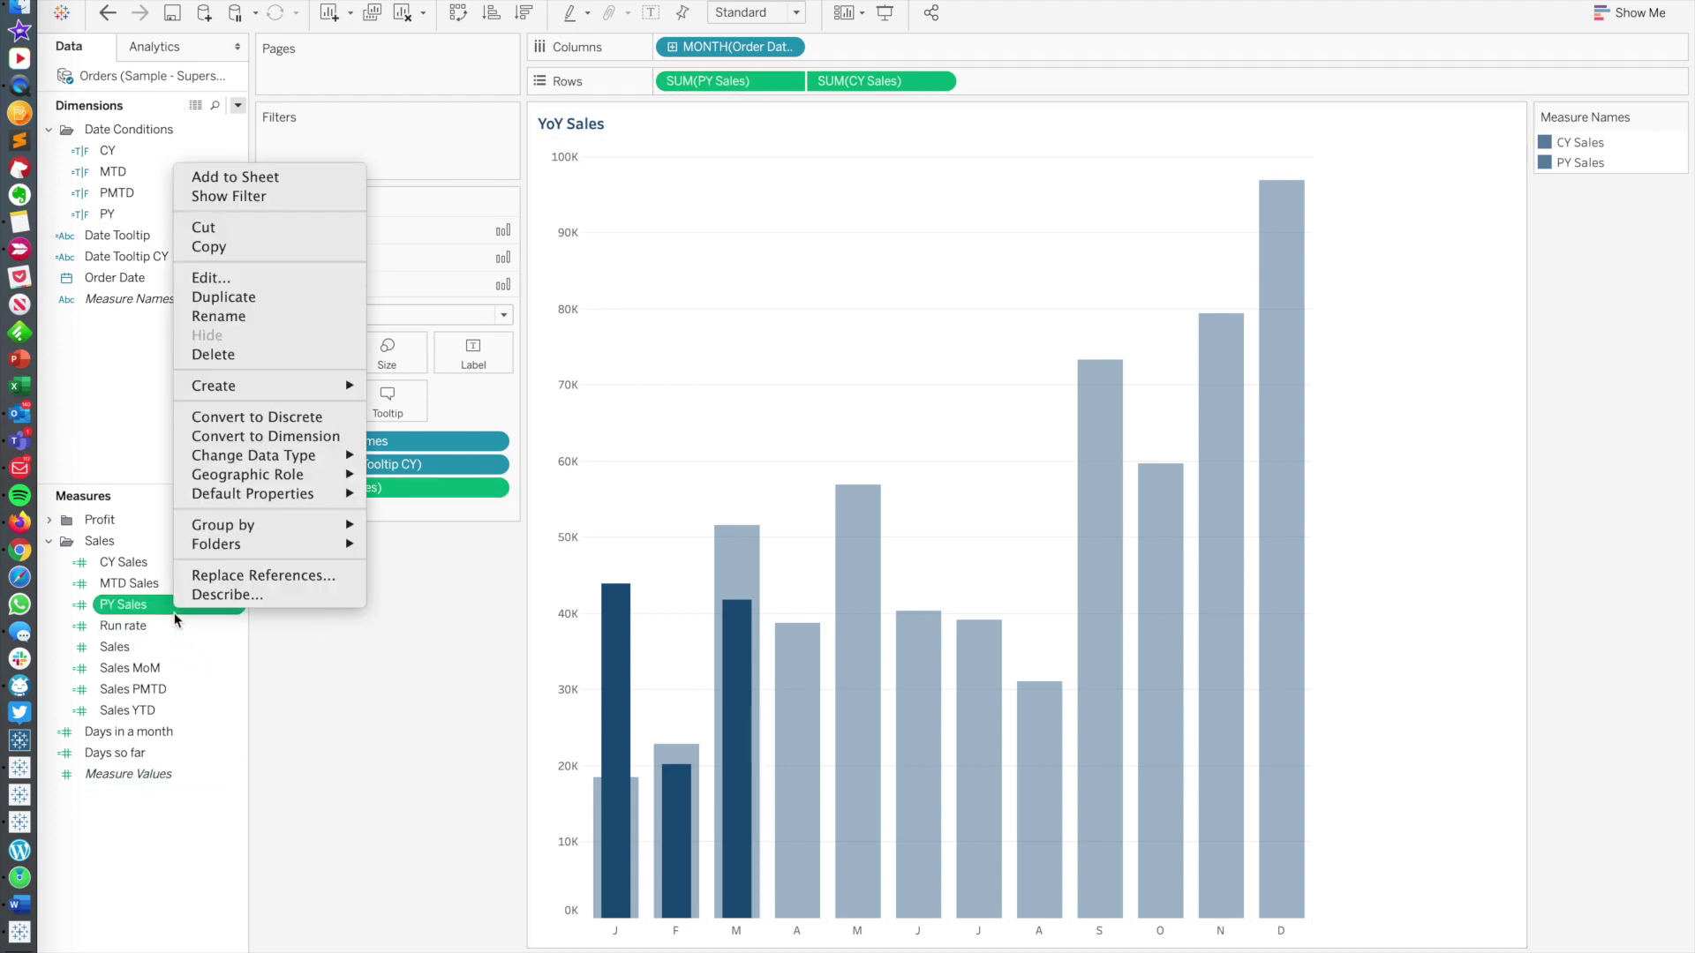
pyautogui.click(215, 277)
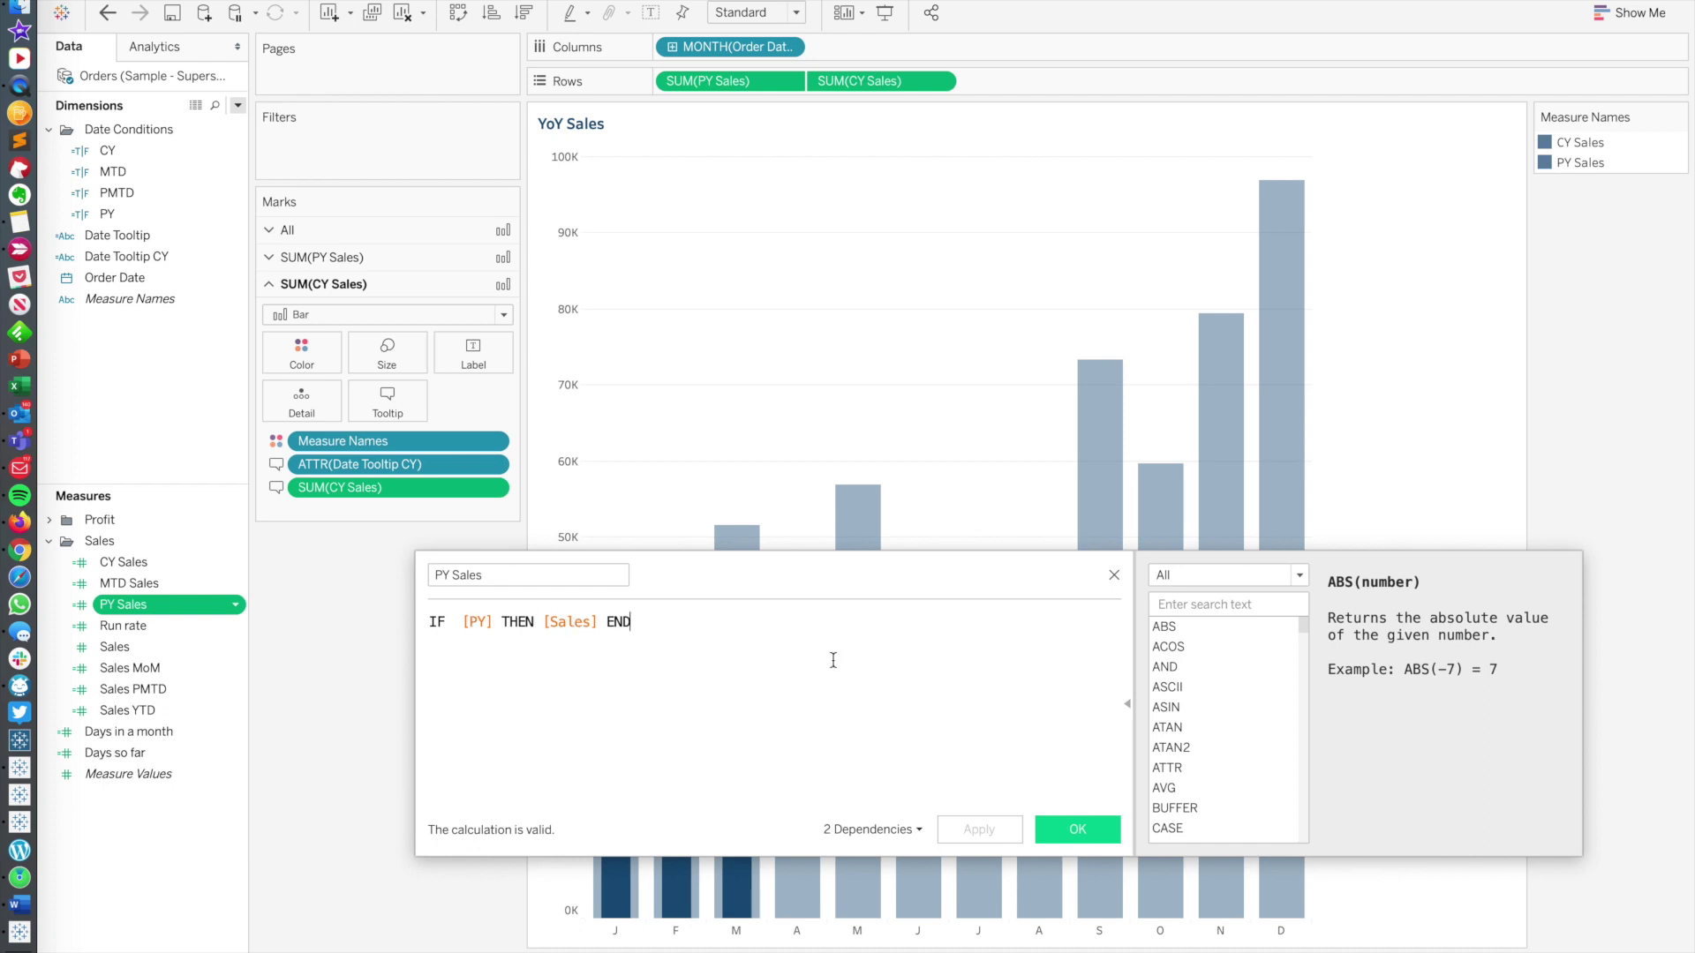
pyautogui.click(1061, 826)
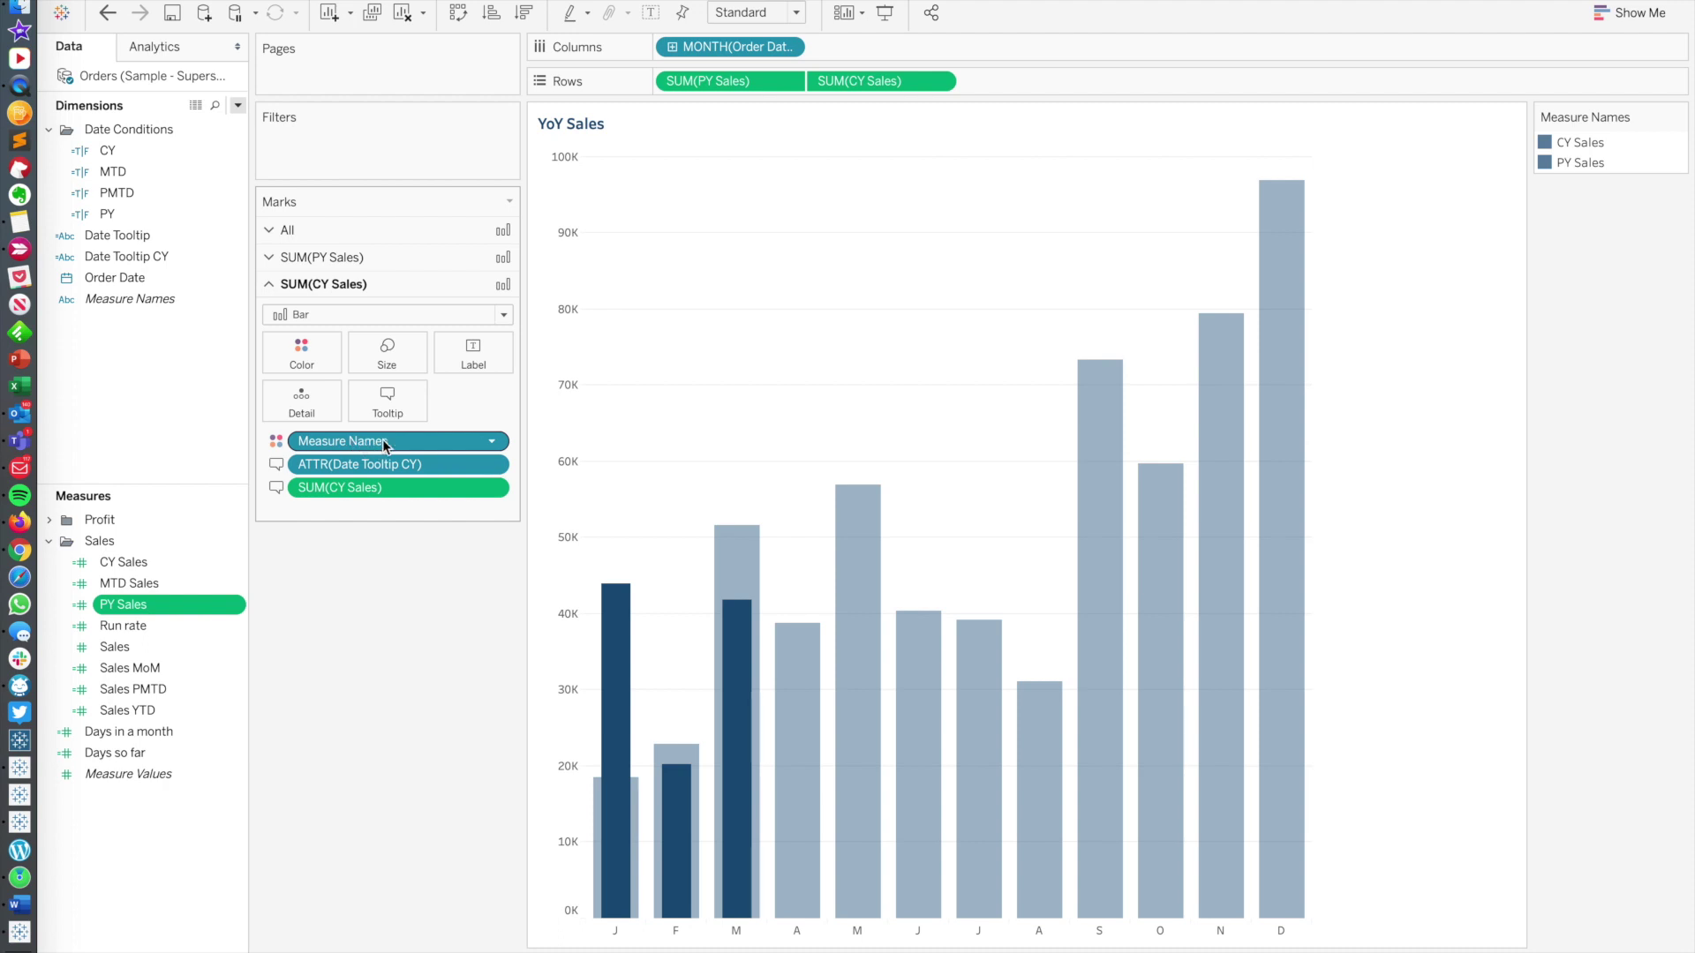
pyautogui.click(389, 232)
pyautogui.click(373, 387)
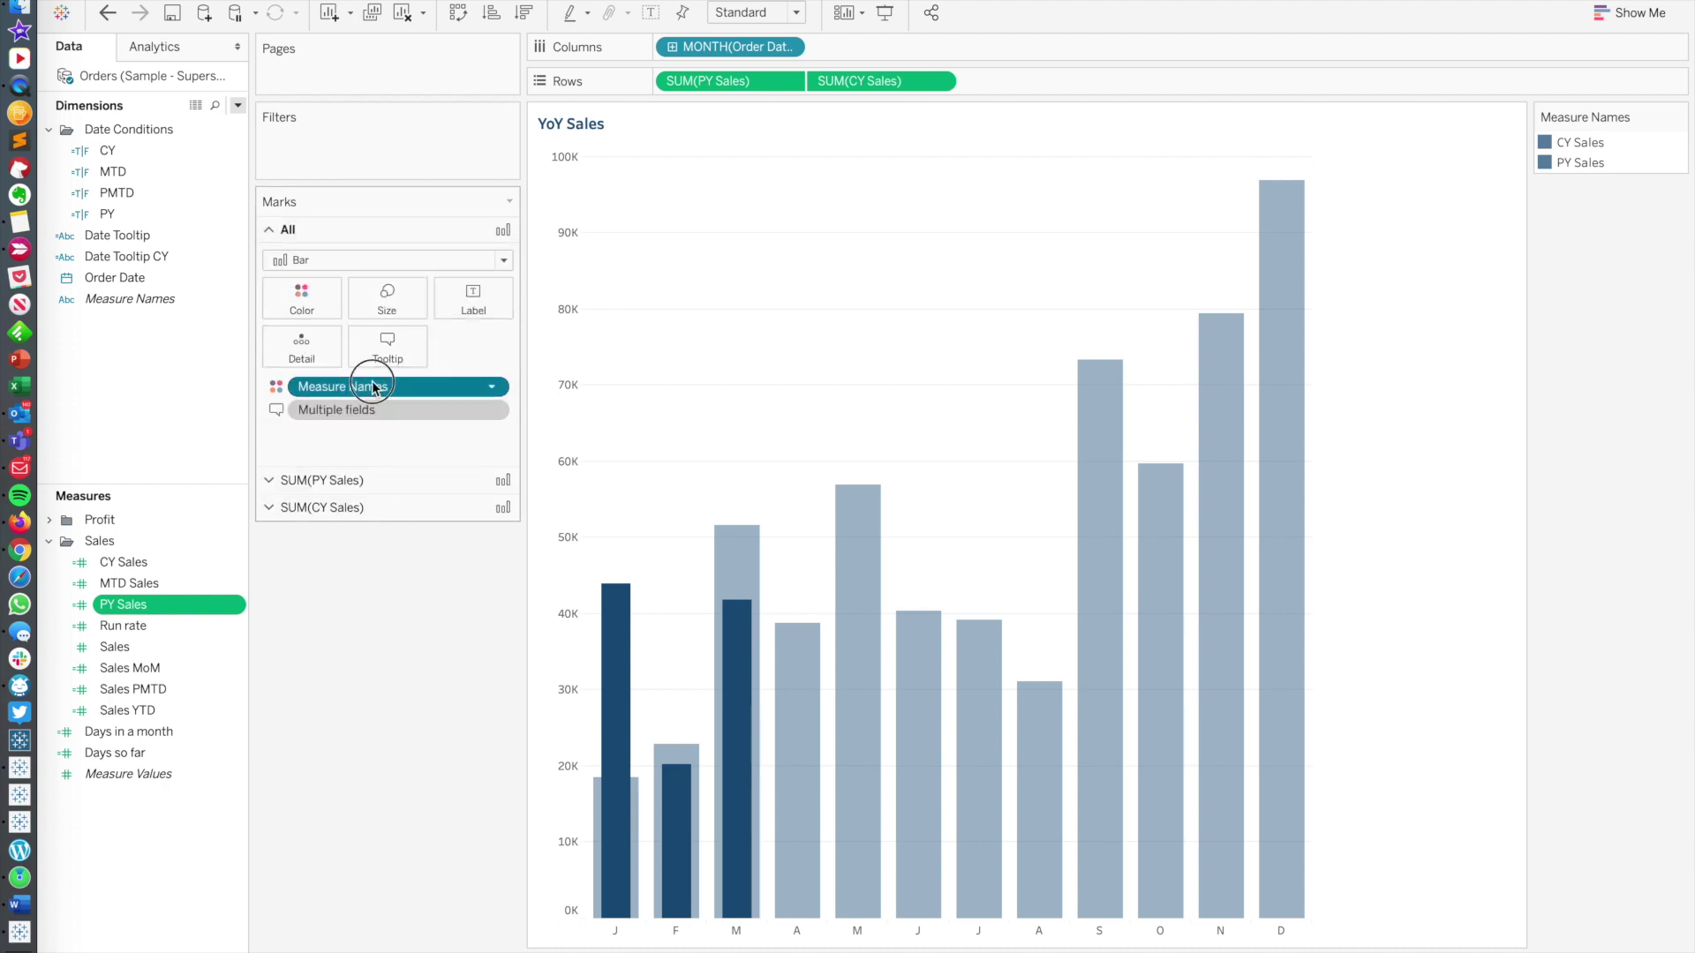
pyautogui.moveTo(372, 387); pyautogui.dragTo(351, 678)
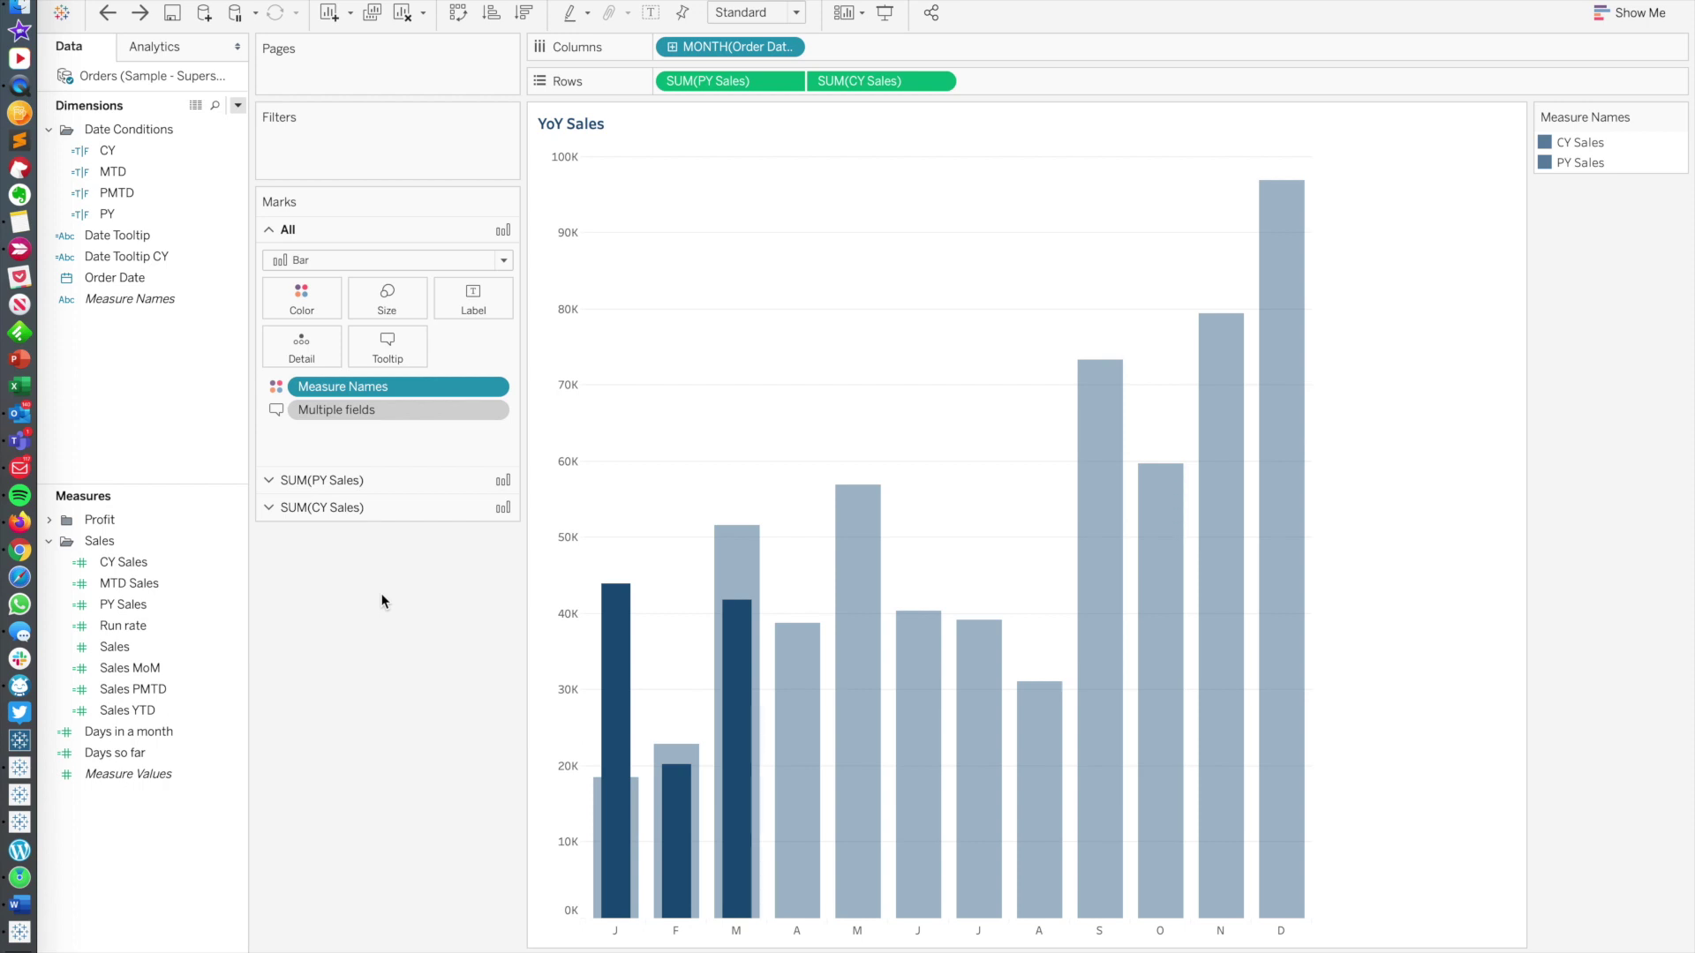
pyautogui.click(385, 484)
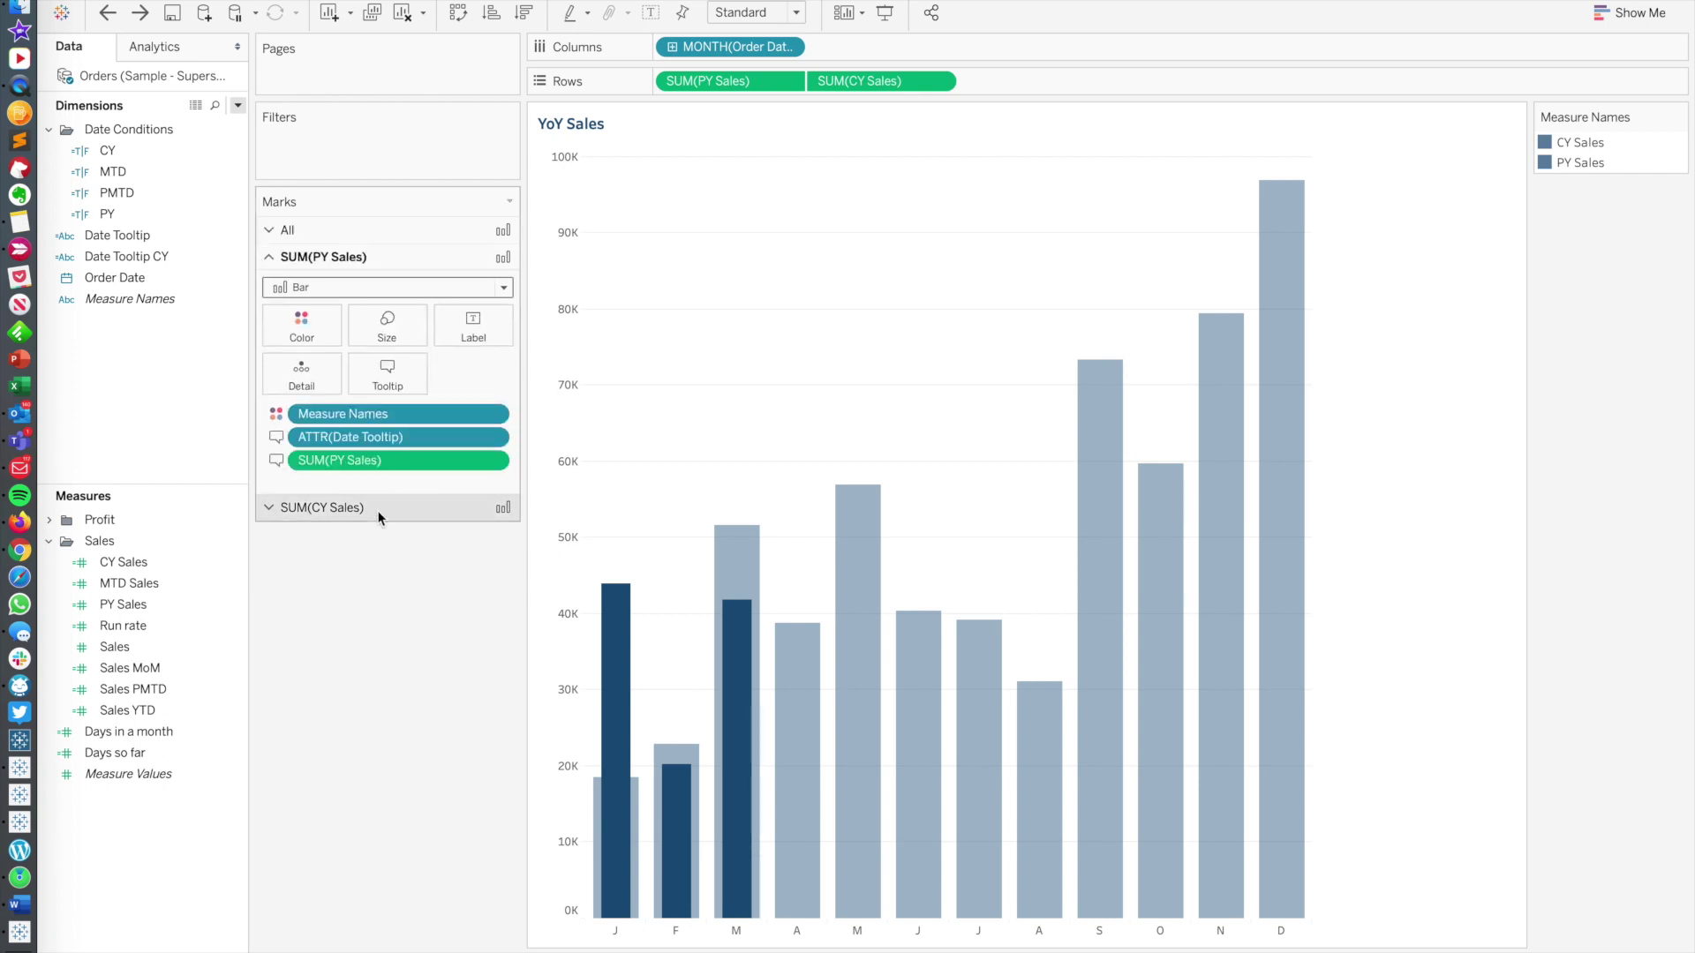
pyautogui.click(380, 510)
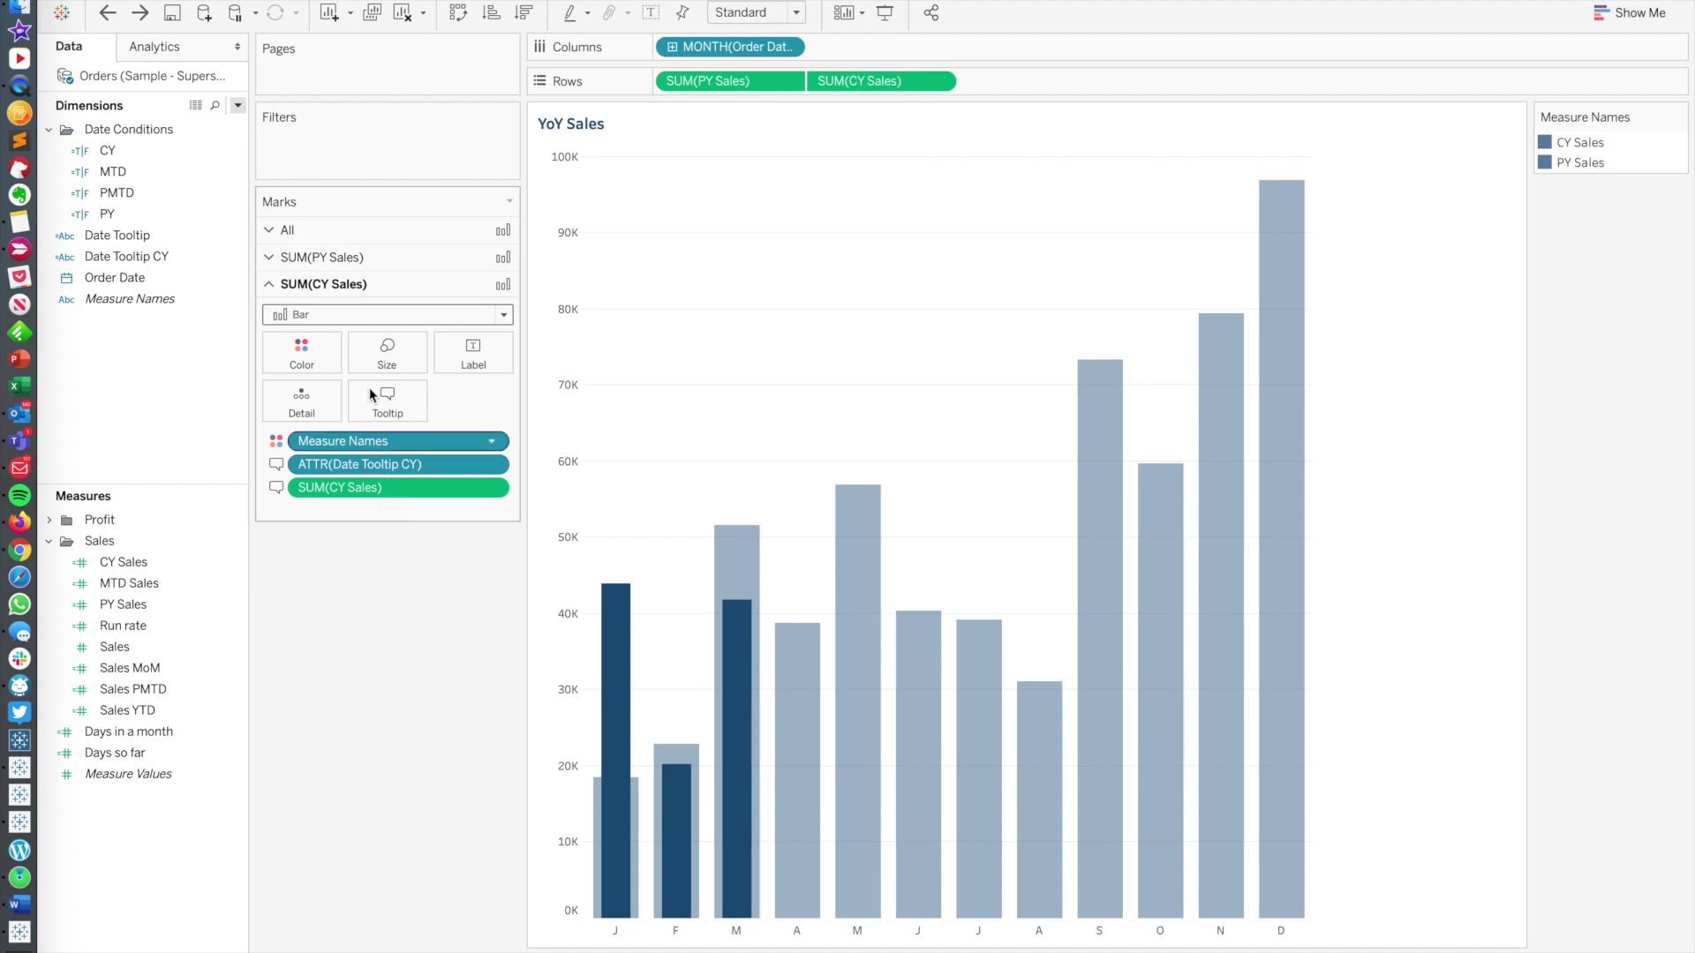
pyautogui.click(379, 257)
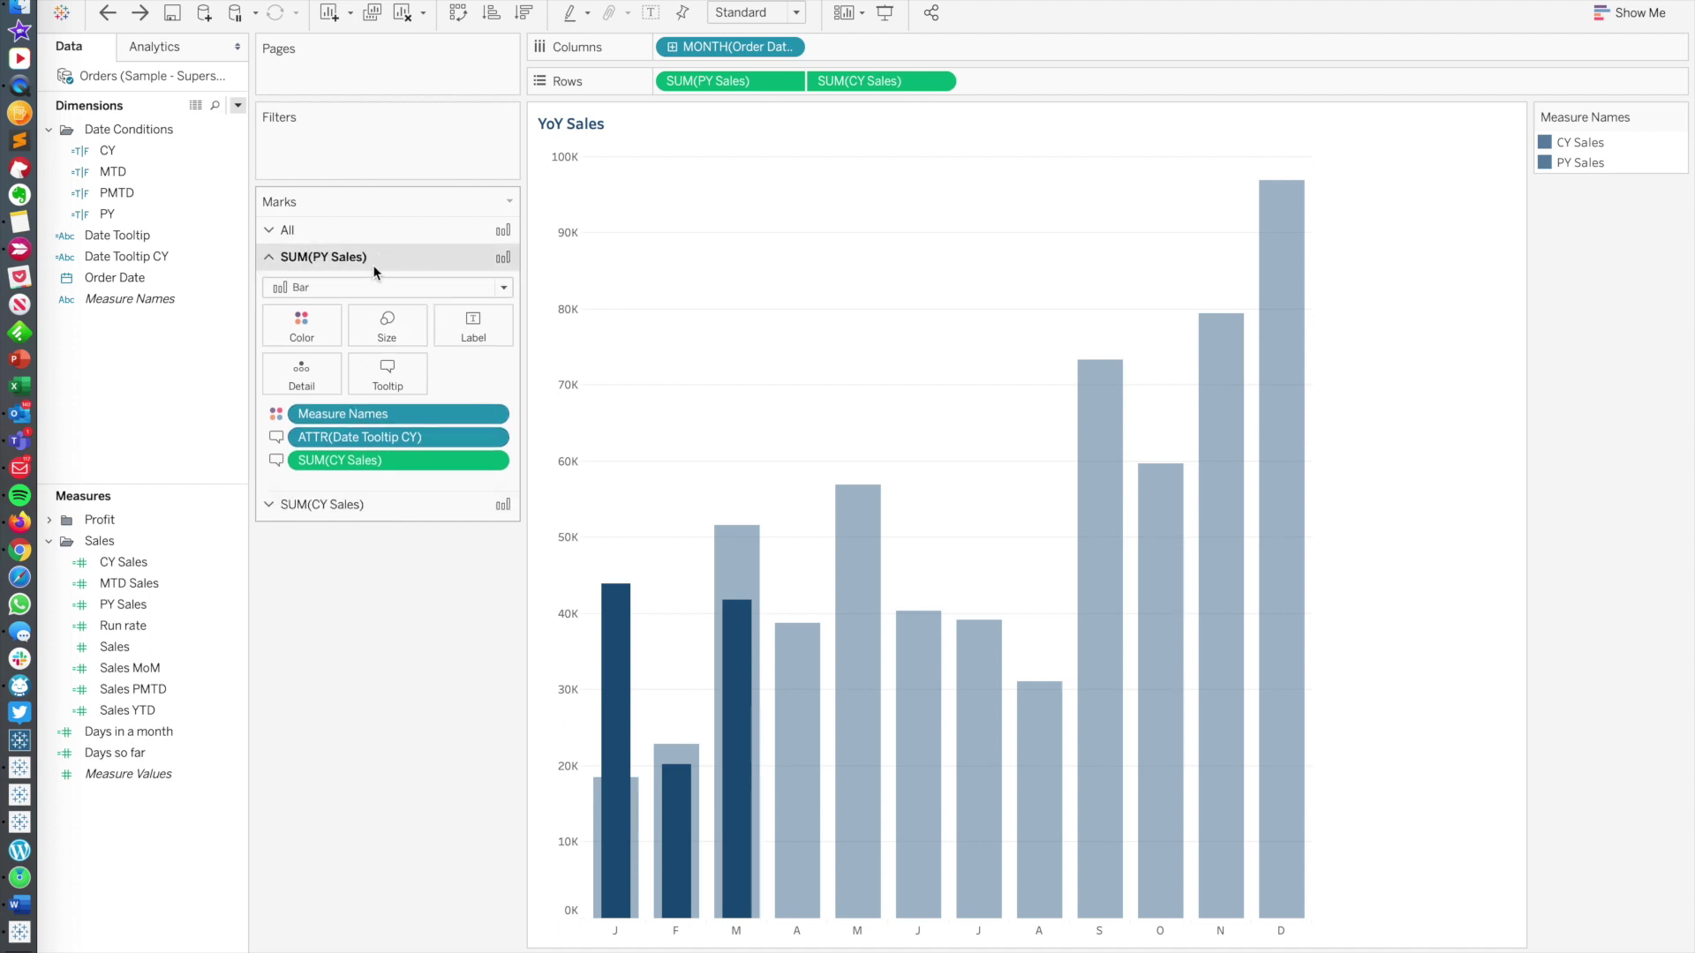
pyautogui.click(300, 327)
pyautogui.click(301, 326)
pyautogui.click(324, 341)
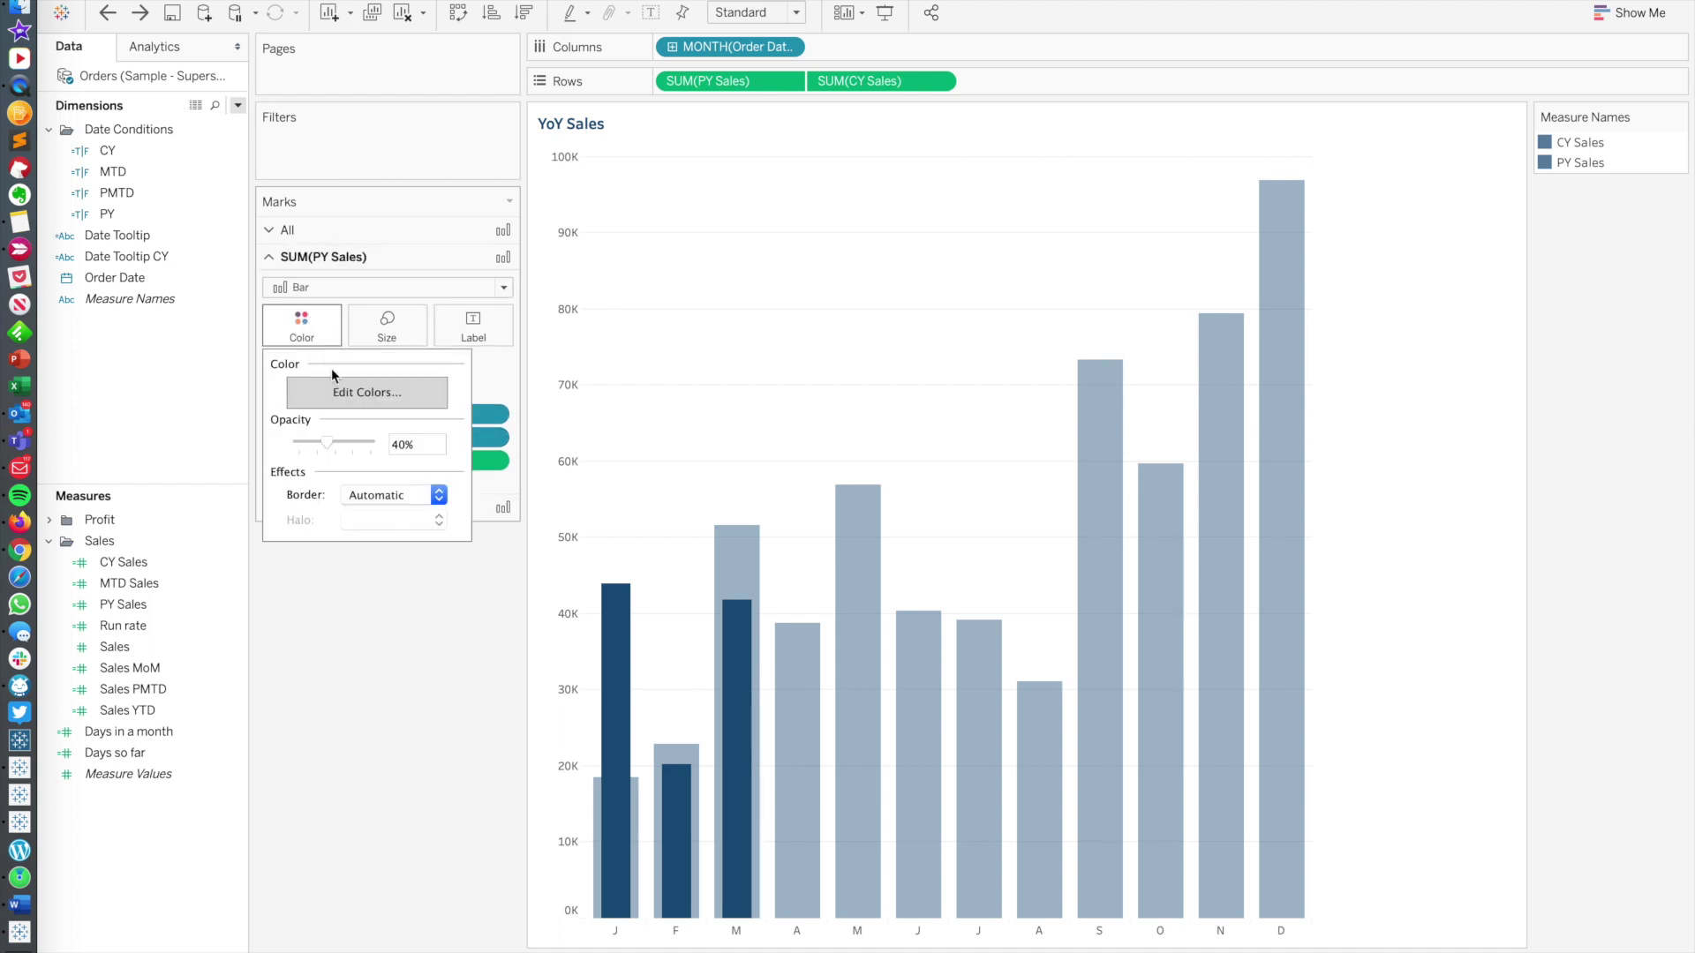
pyautogui.click(346, 390)
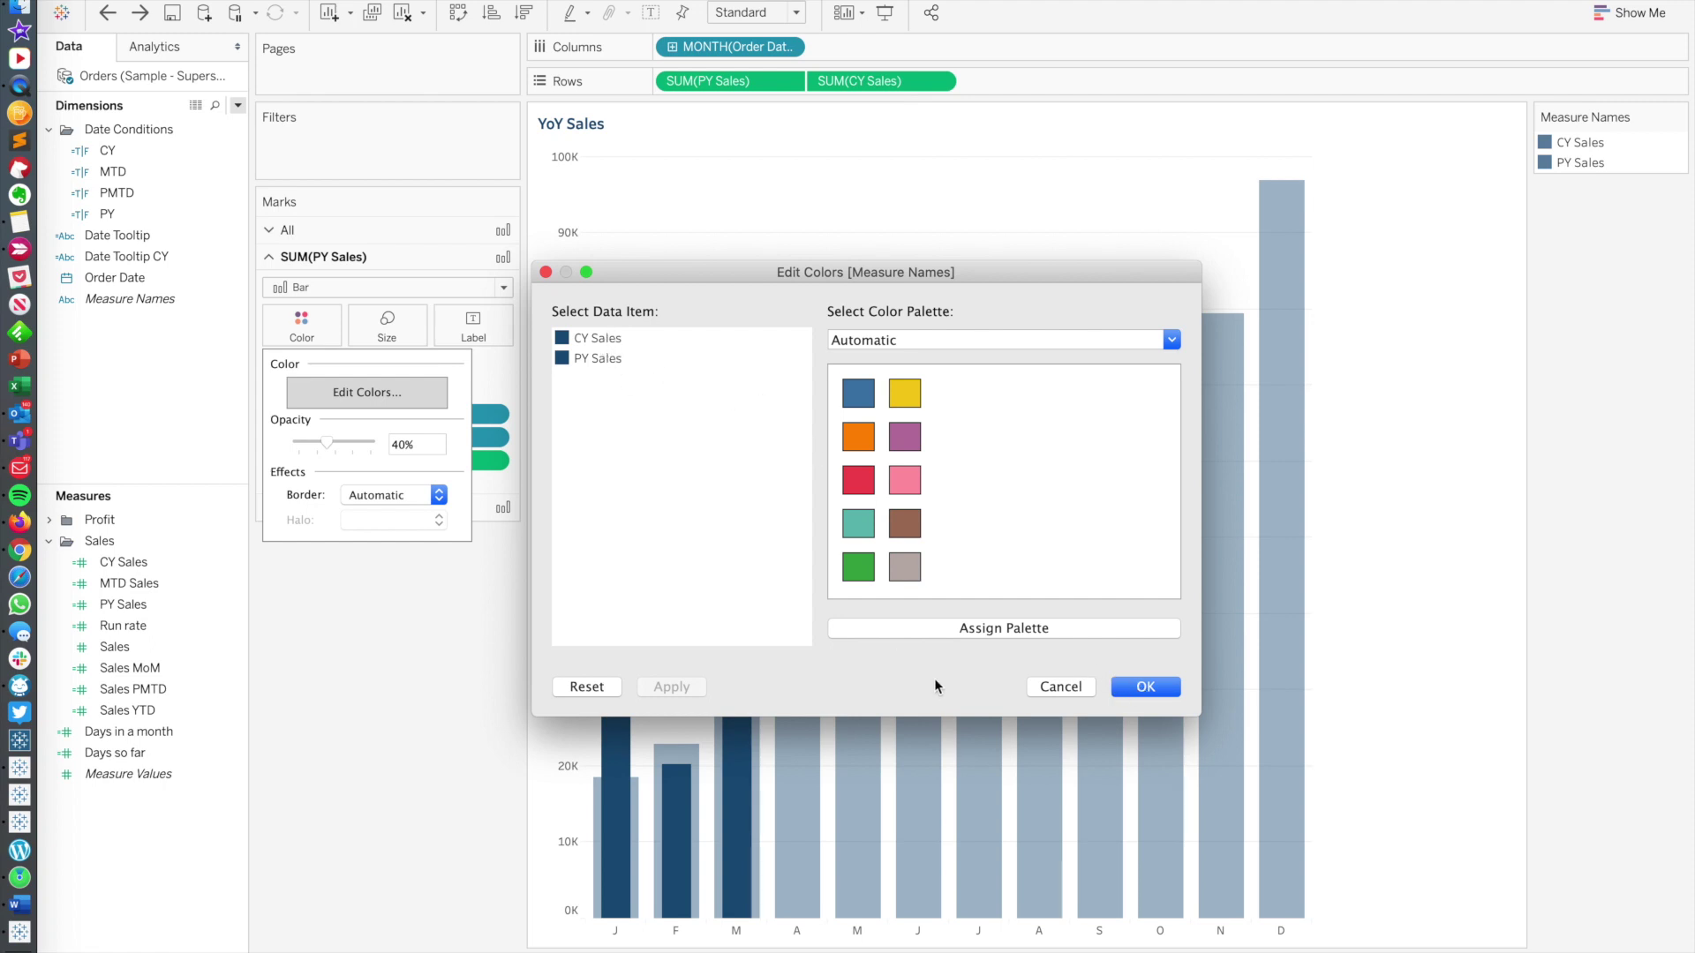
pyautogui.click(1137, 689)
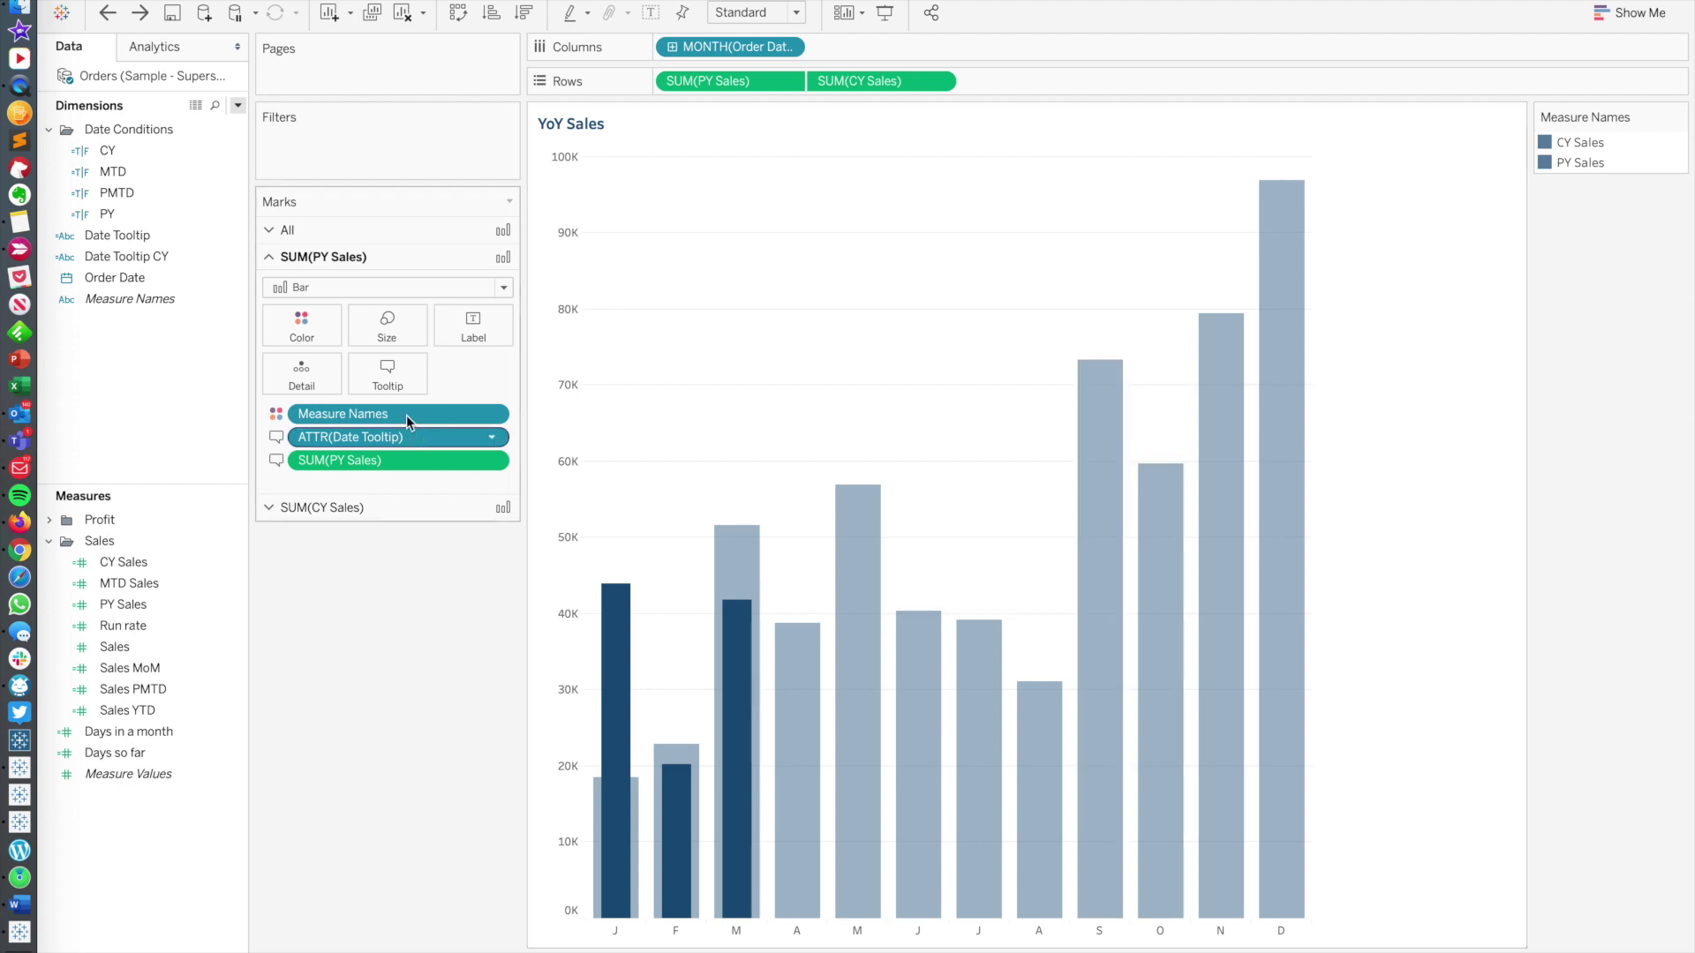
pyautogui.click(291, 332)
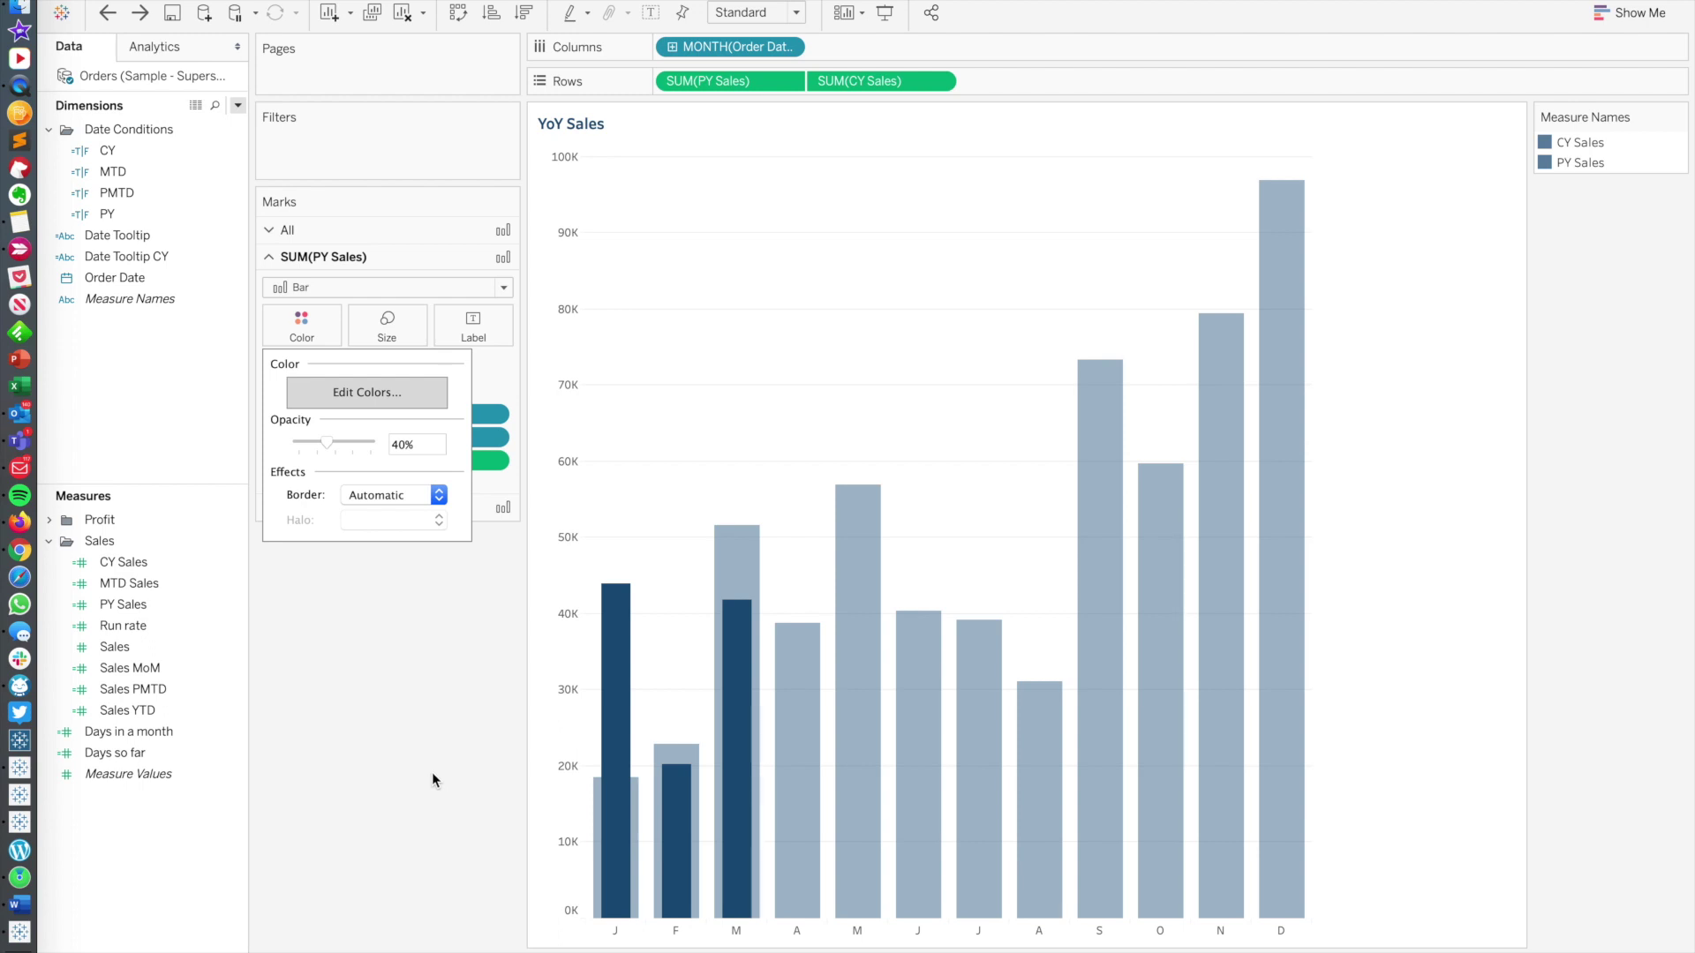
pyautogui.click(409, 632)
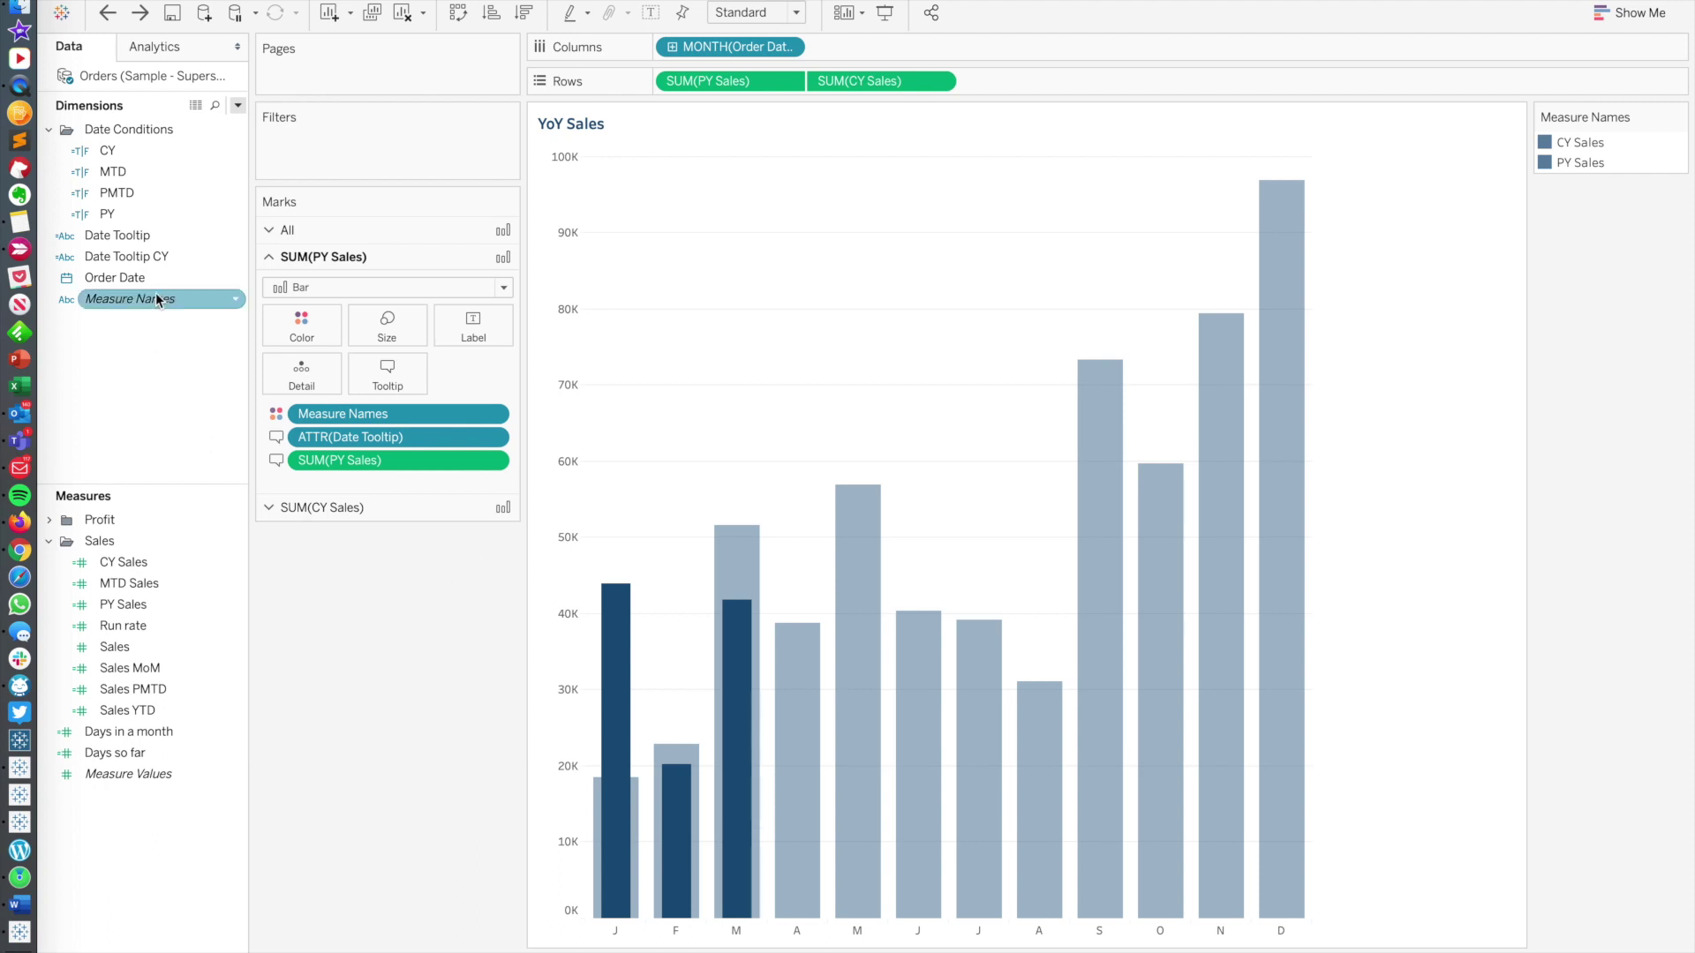
pyautogui.click(322, 507)
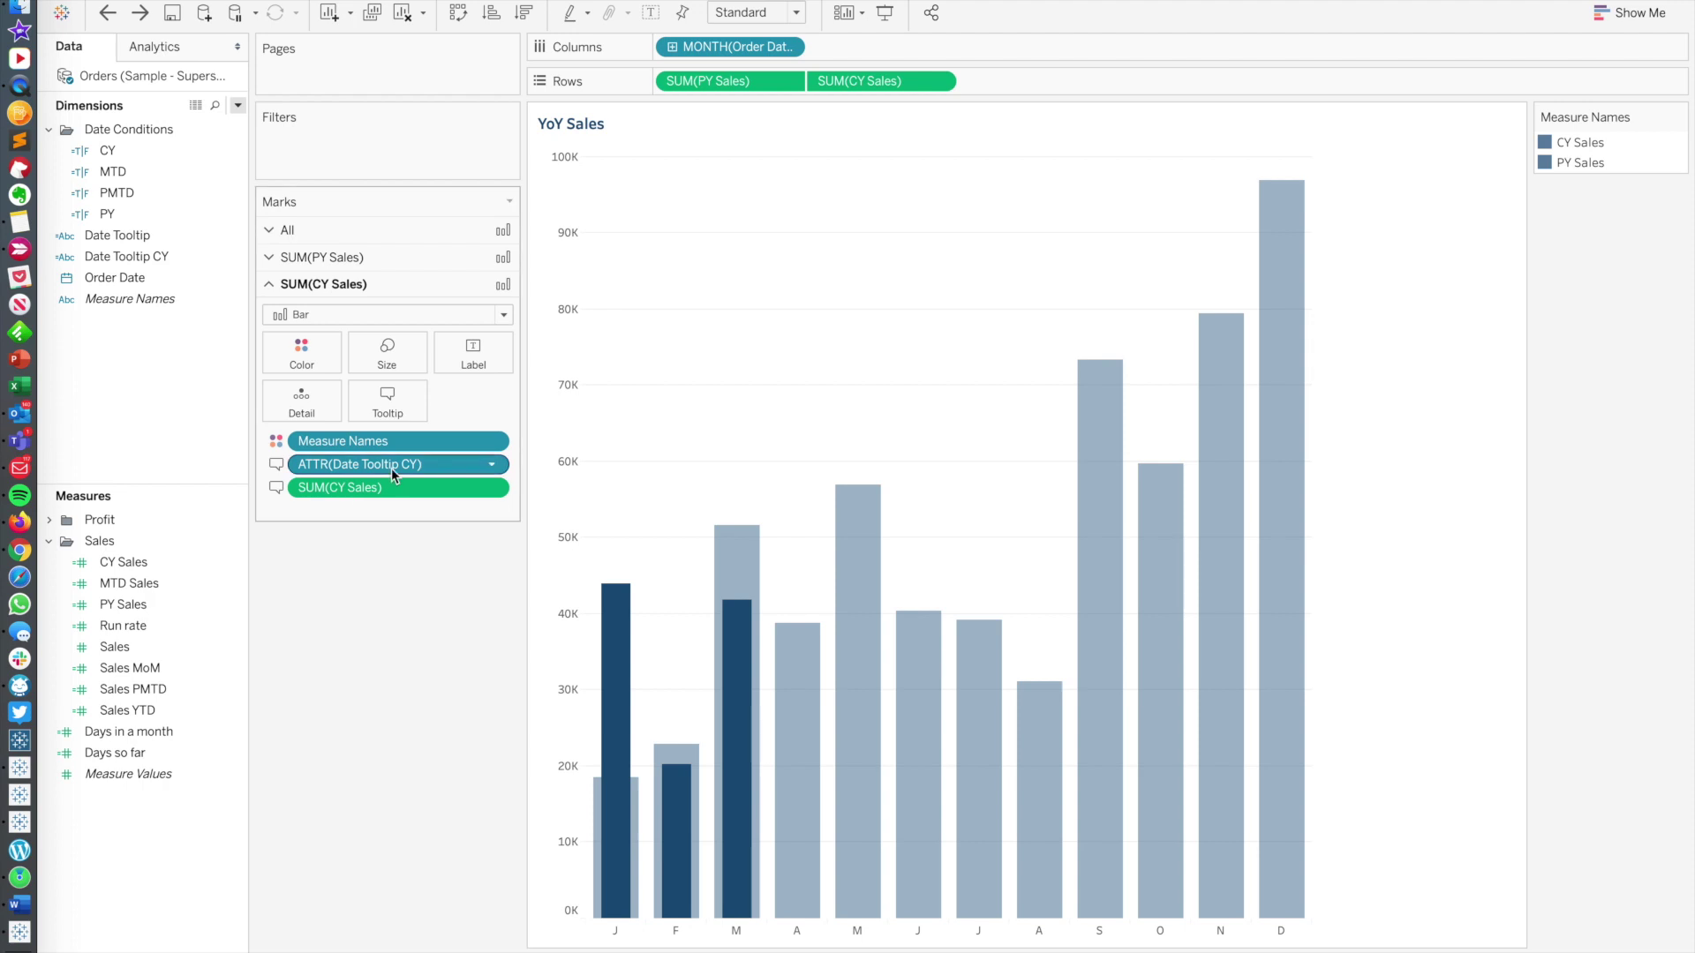
pyautogui.rightClick(146, 235)
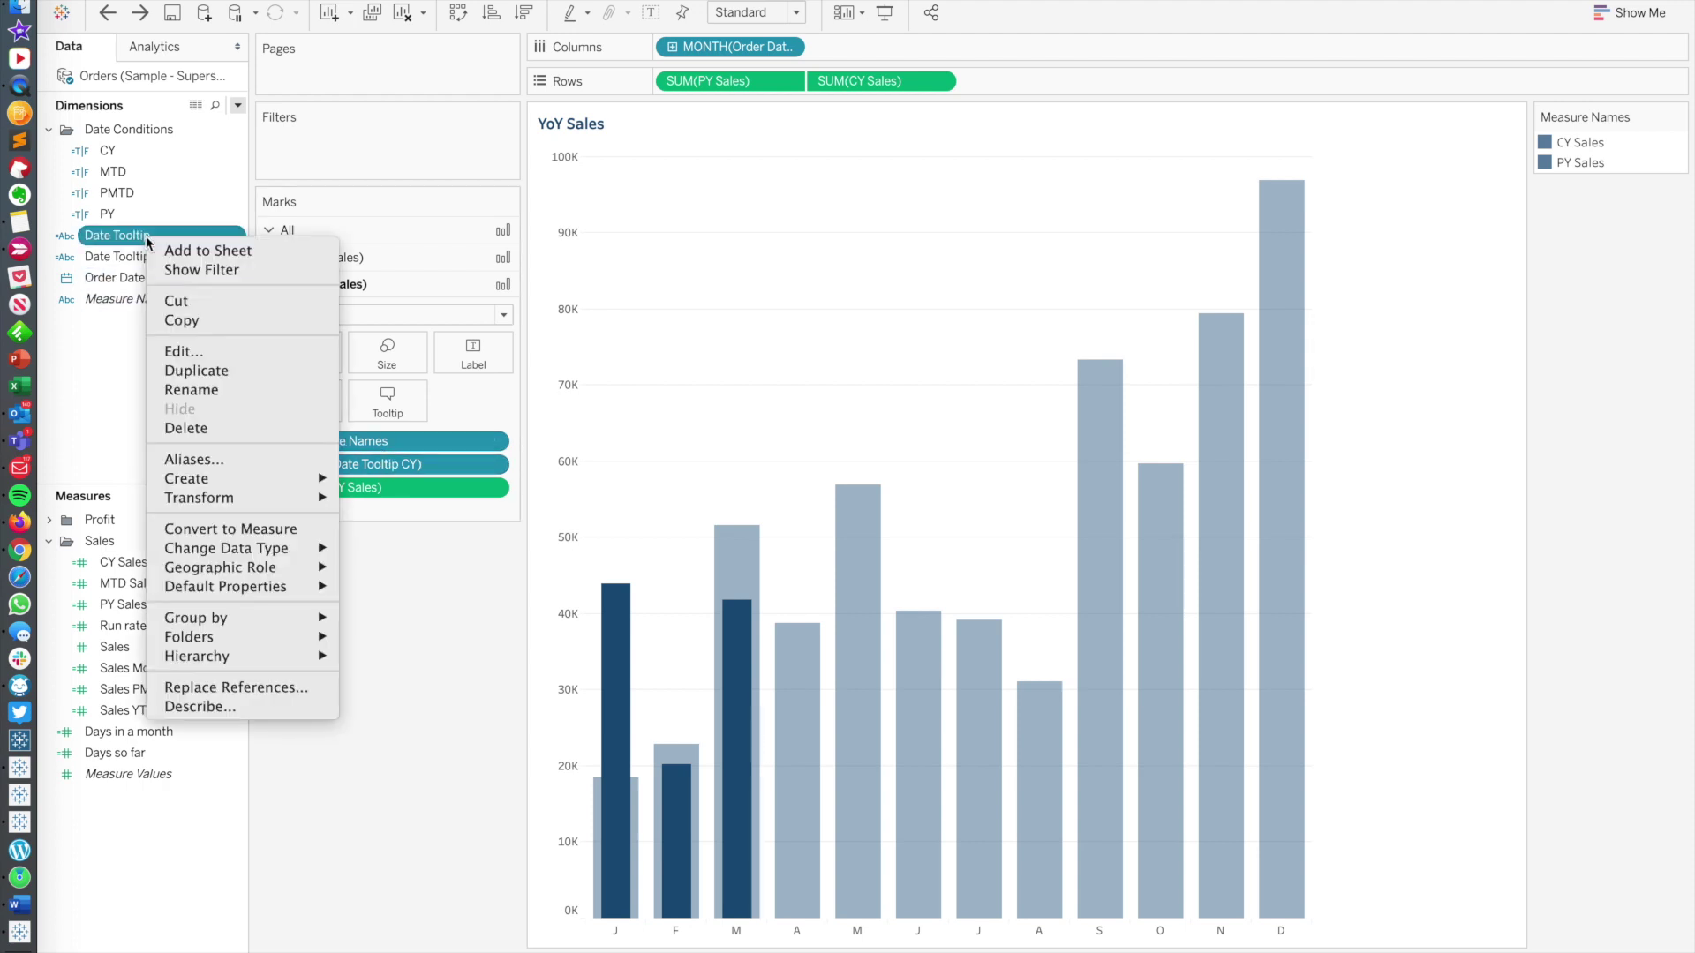
pyautogui.click(182, 351)
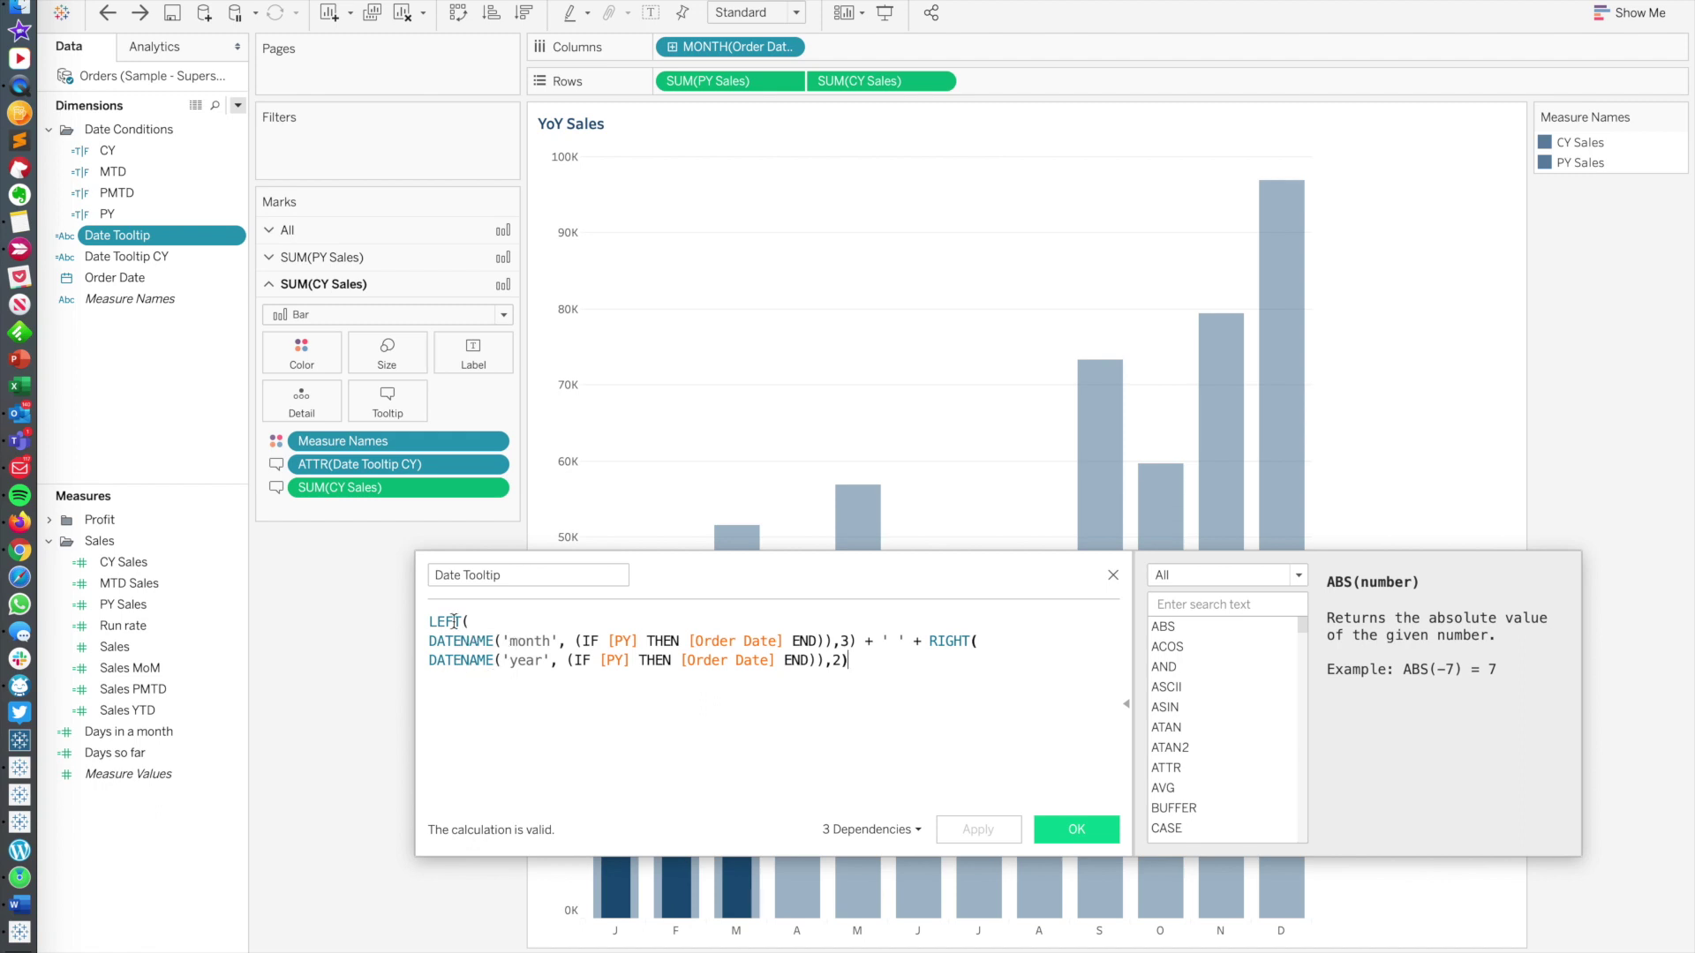
pyautogui.click(451, 622)
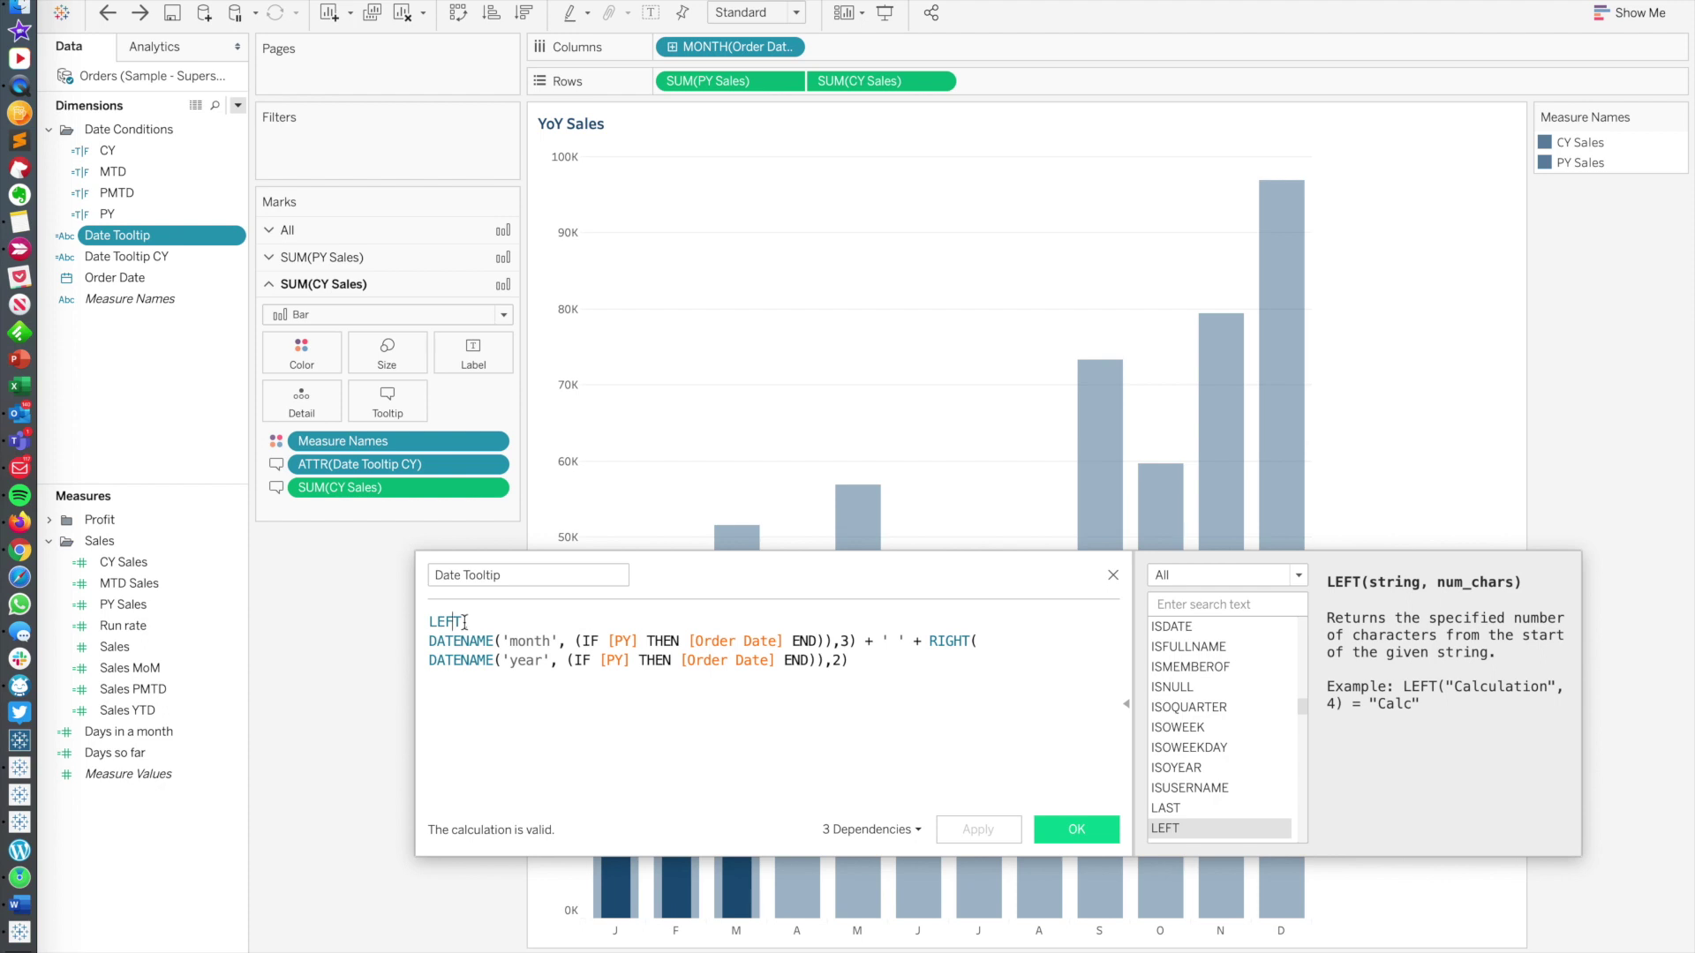
pyautogui.doubleClick(450, 622)
pyautogui.click(486, 641)
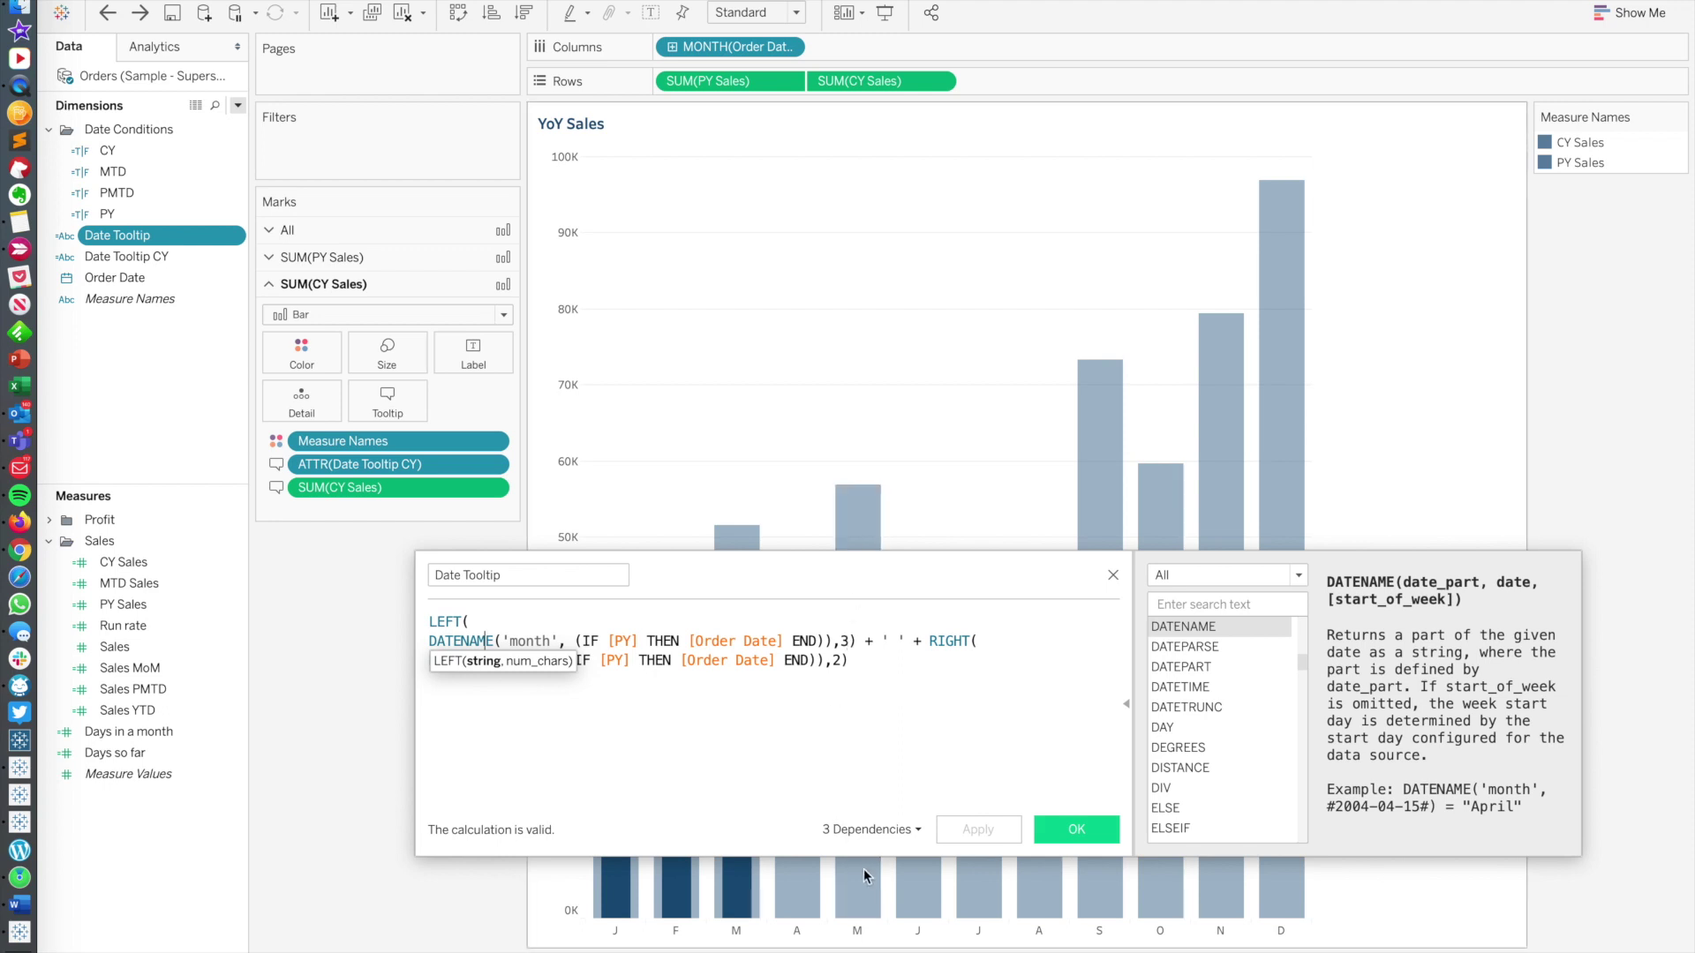
pyautogui.moveTo(865, 874)
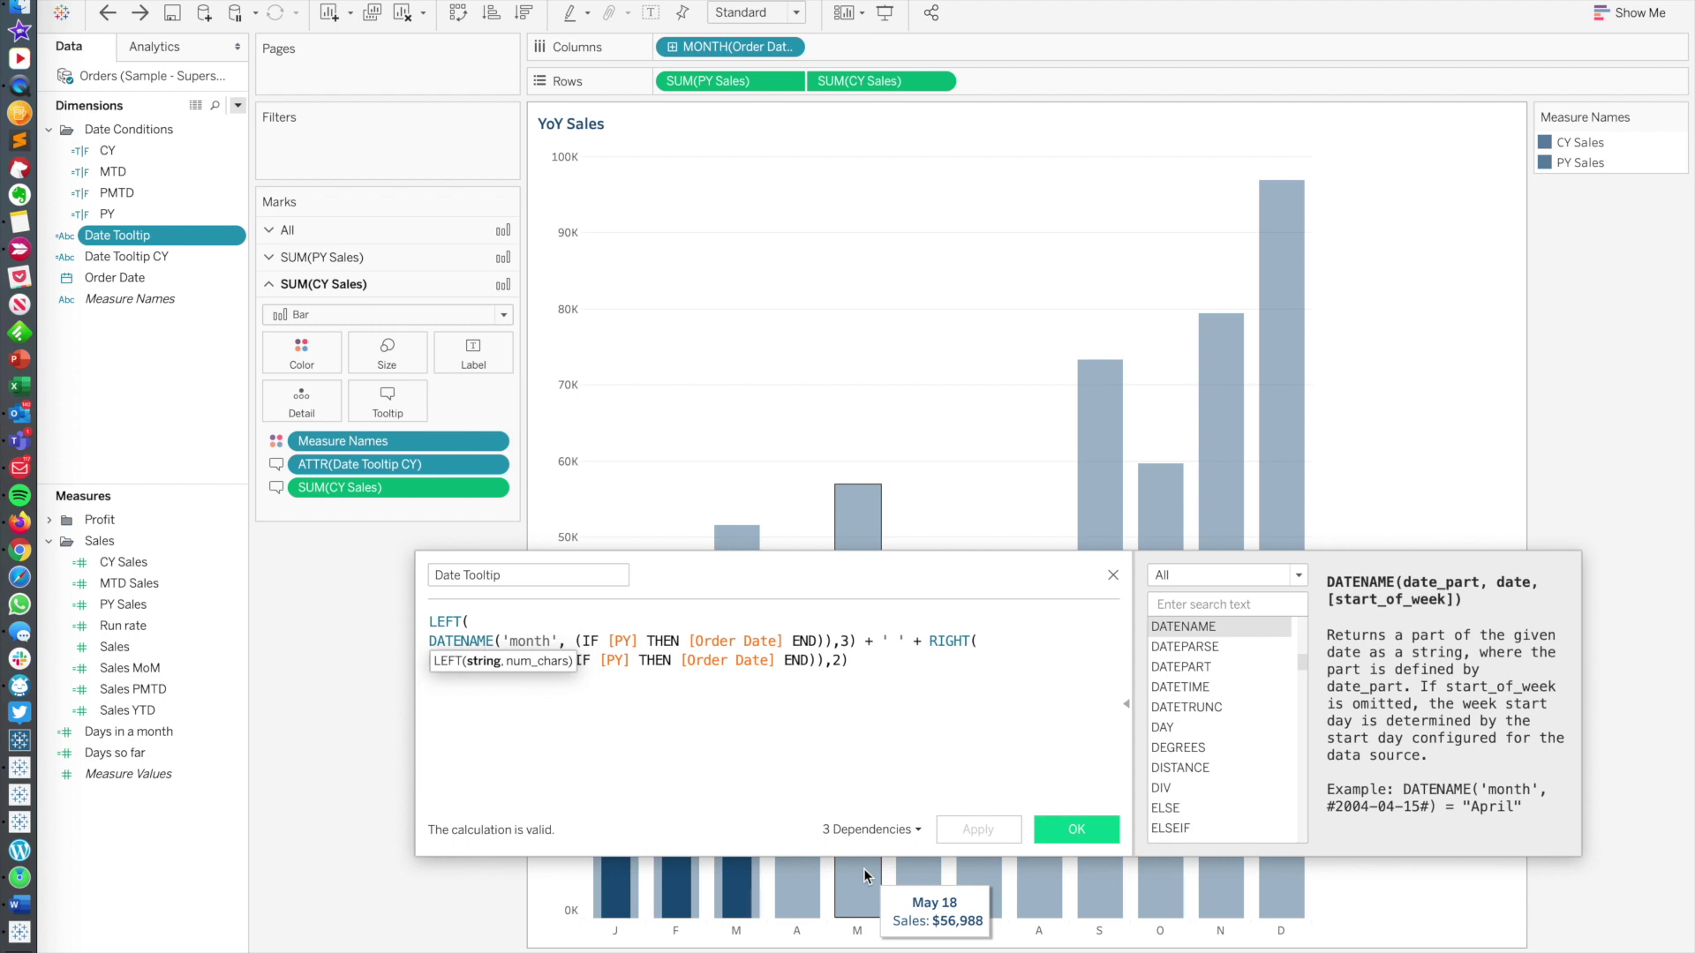
pyautogui.click(596, 684)
pyautogui.click(887, 641)
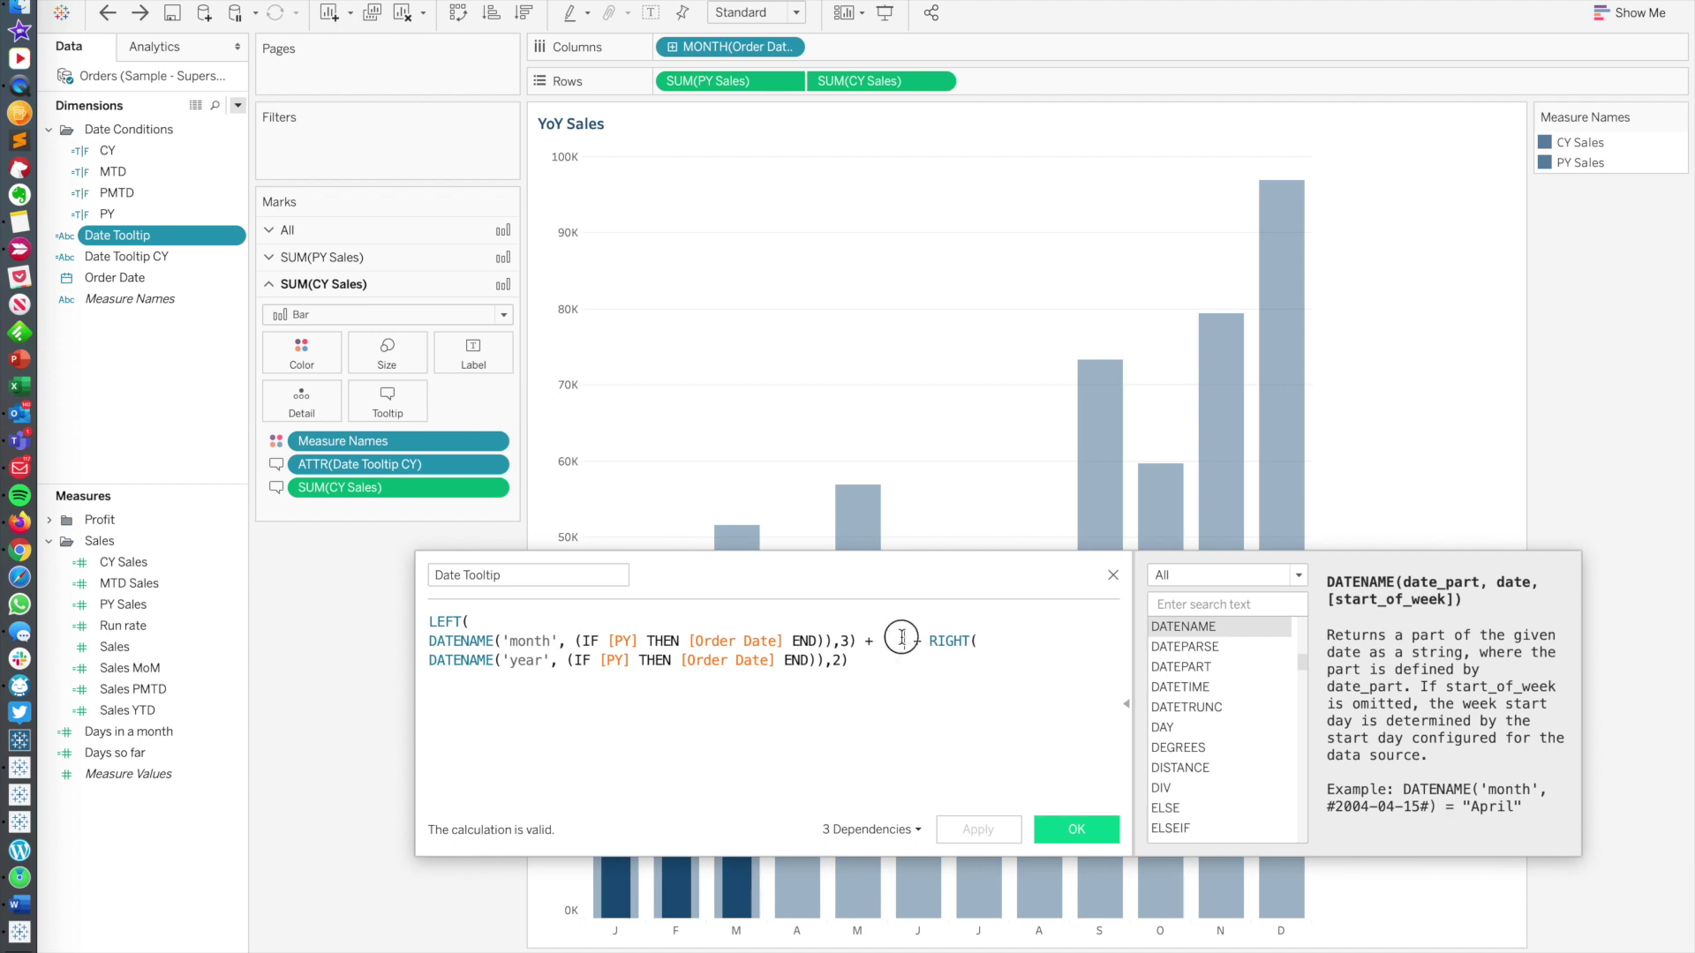
pyautogui.moveTo(887, 641); pyautogui.dragTo(881, 641)
pyautogui.moveTo(929, 641); pyautogui.dragTo(971, 639)
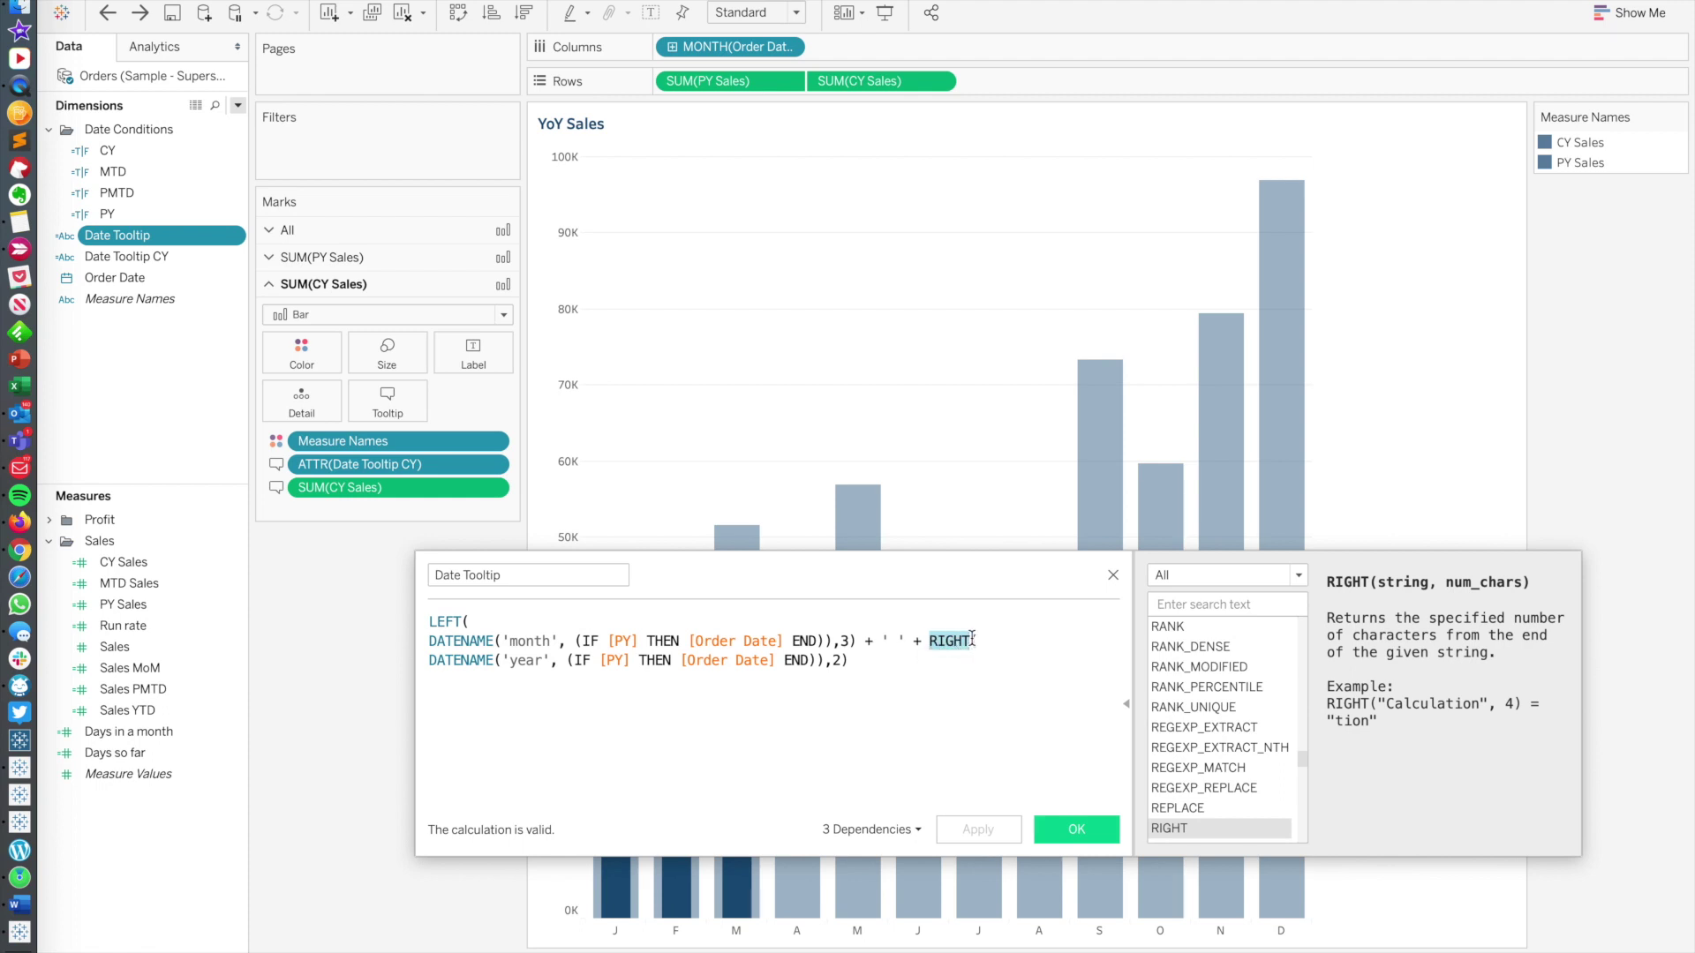
pyautogui.click(972, 639)
pyautogui.write('(')
pyautogui.click(475, 661)
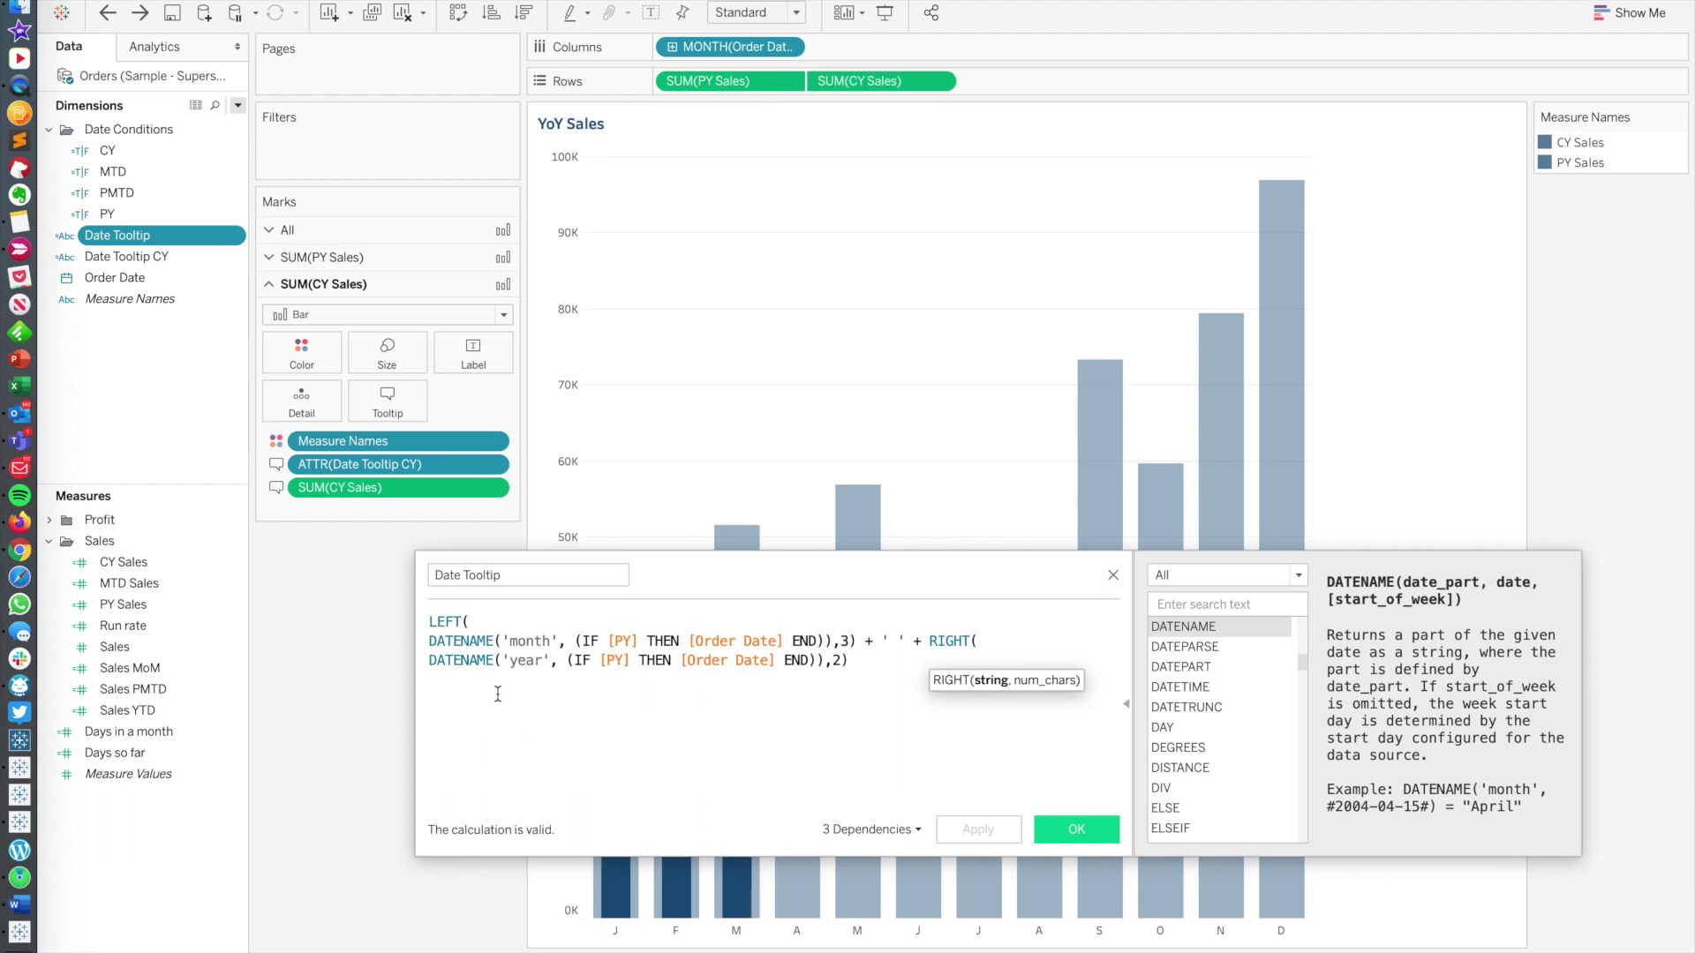
pyautogui.click(836, 662)
pyautogui.moveTo(970, 897)
pyautogui.click(1074, 829)
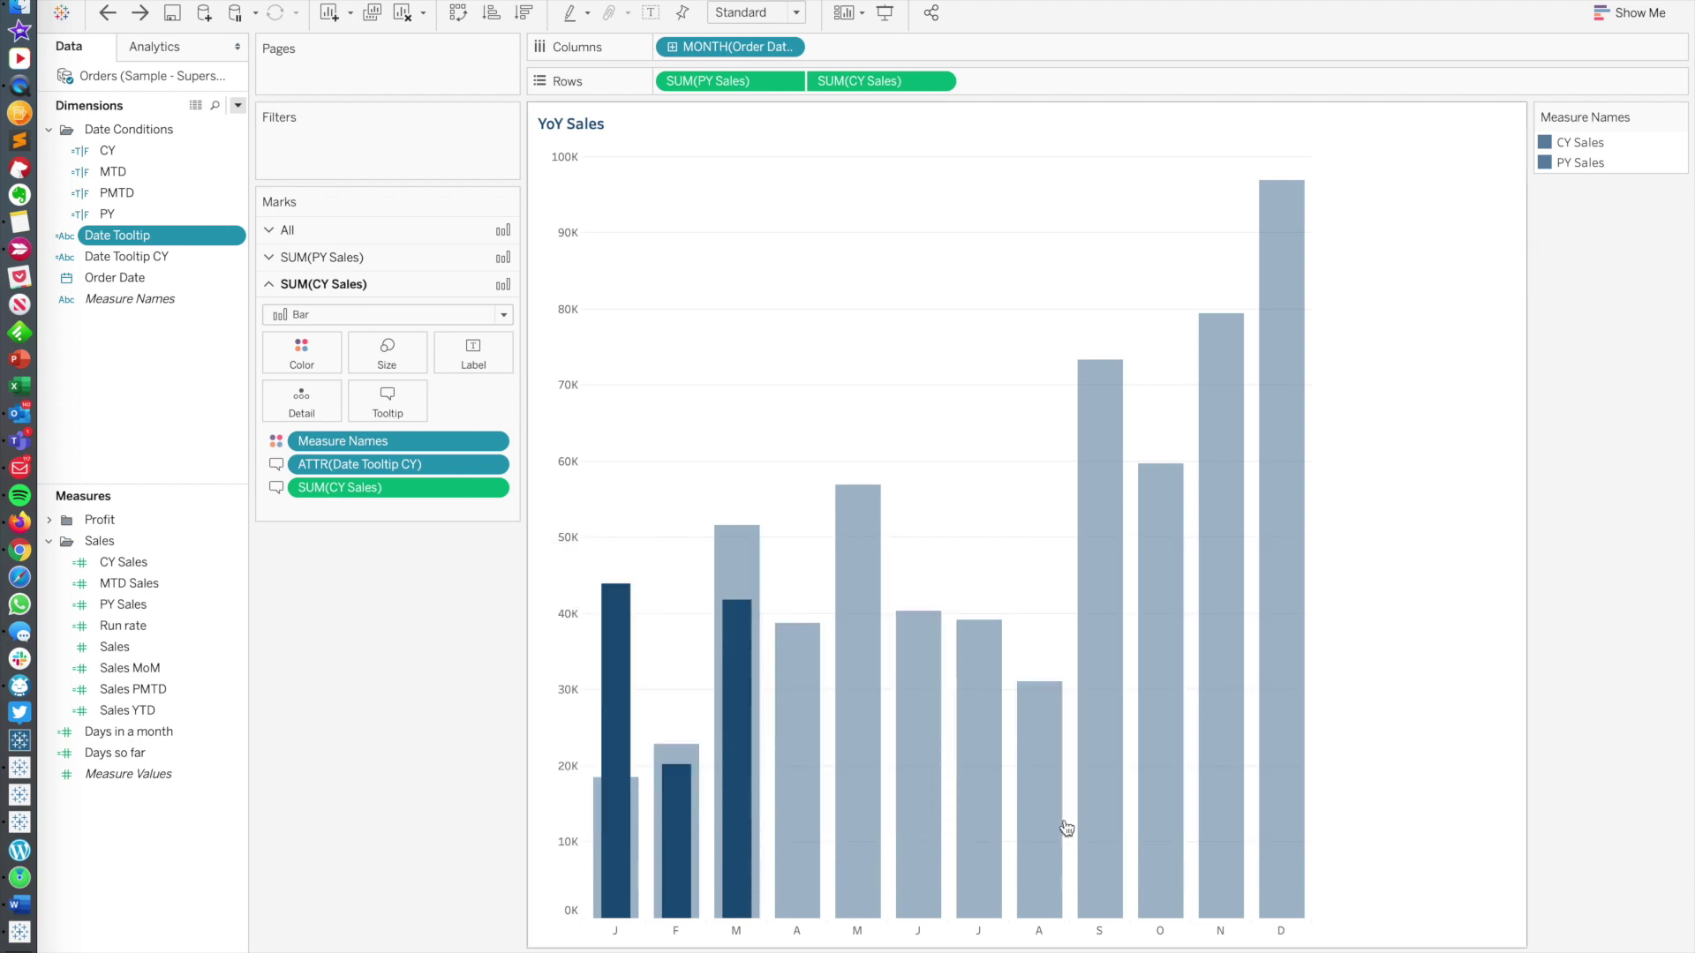
# Step: Expand the Profit SUM(0) Marks card to reveal the Profit text fields
pyautogui.moveTo(736, 609)
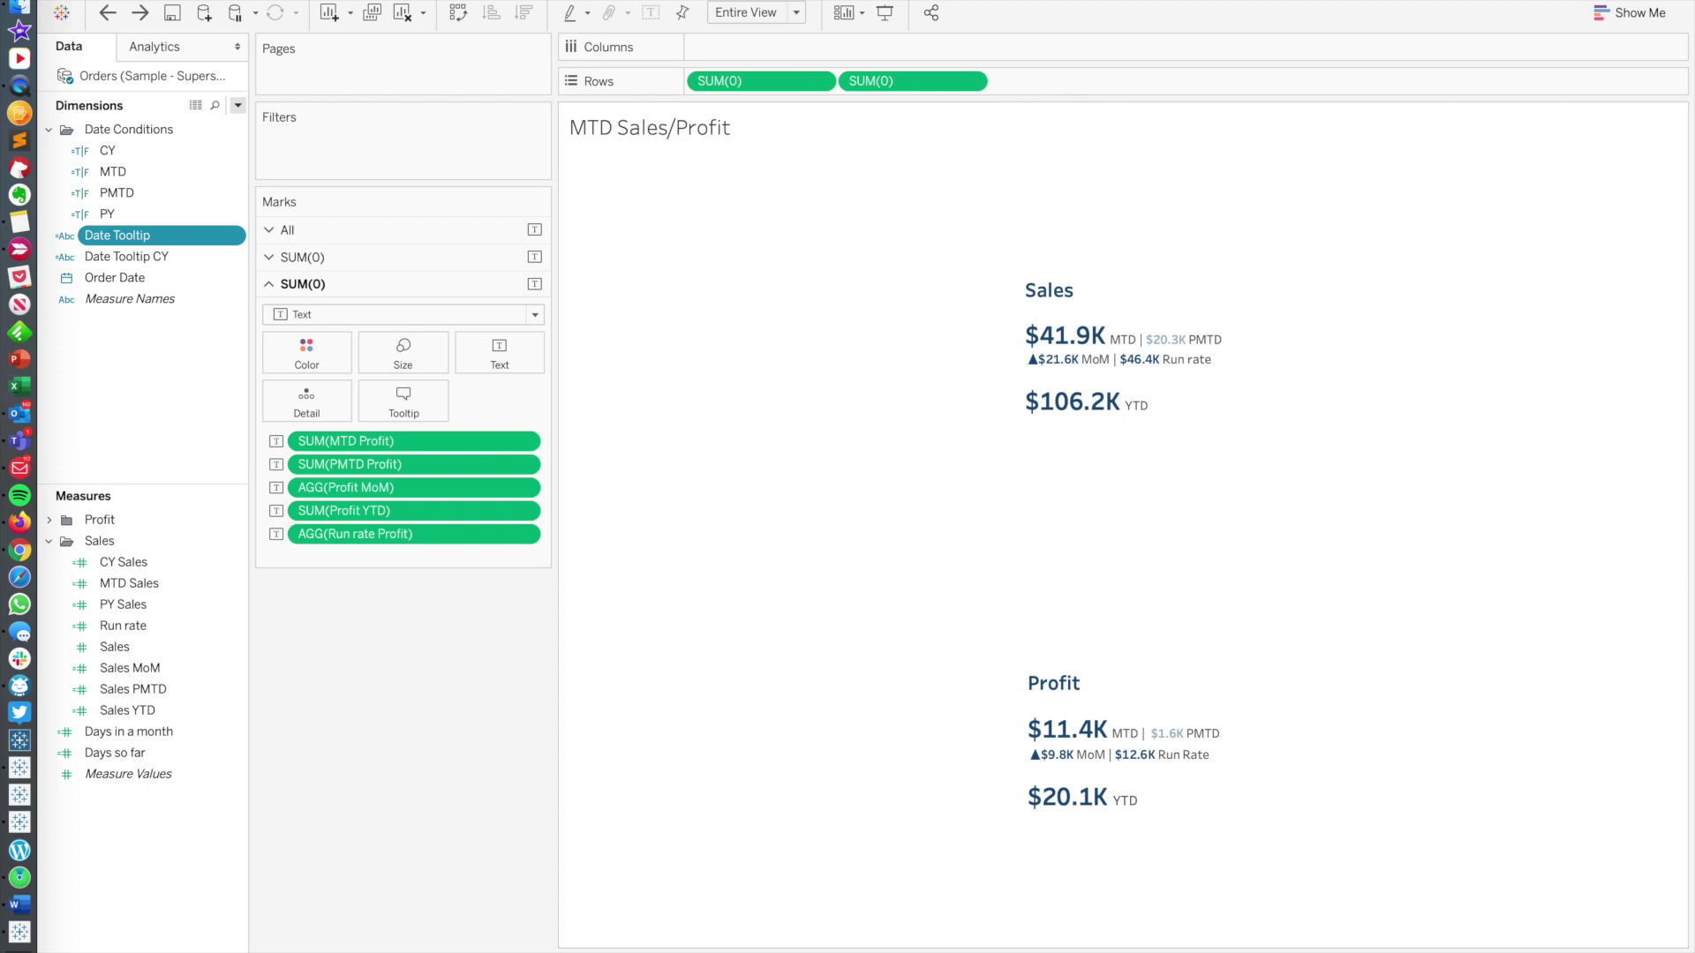
# Step: Glance at the YoY Sales sheet, then expand the Sales SUM(0) Marks card on MTD Sales/Profit
pyautogui.click(461, 951)
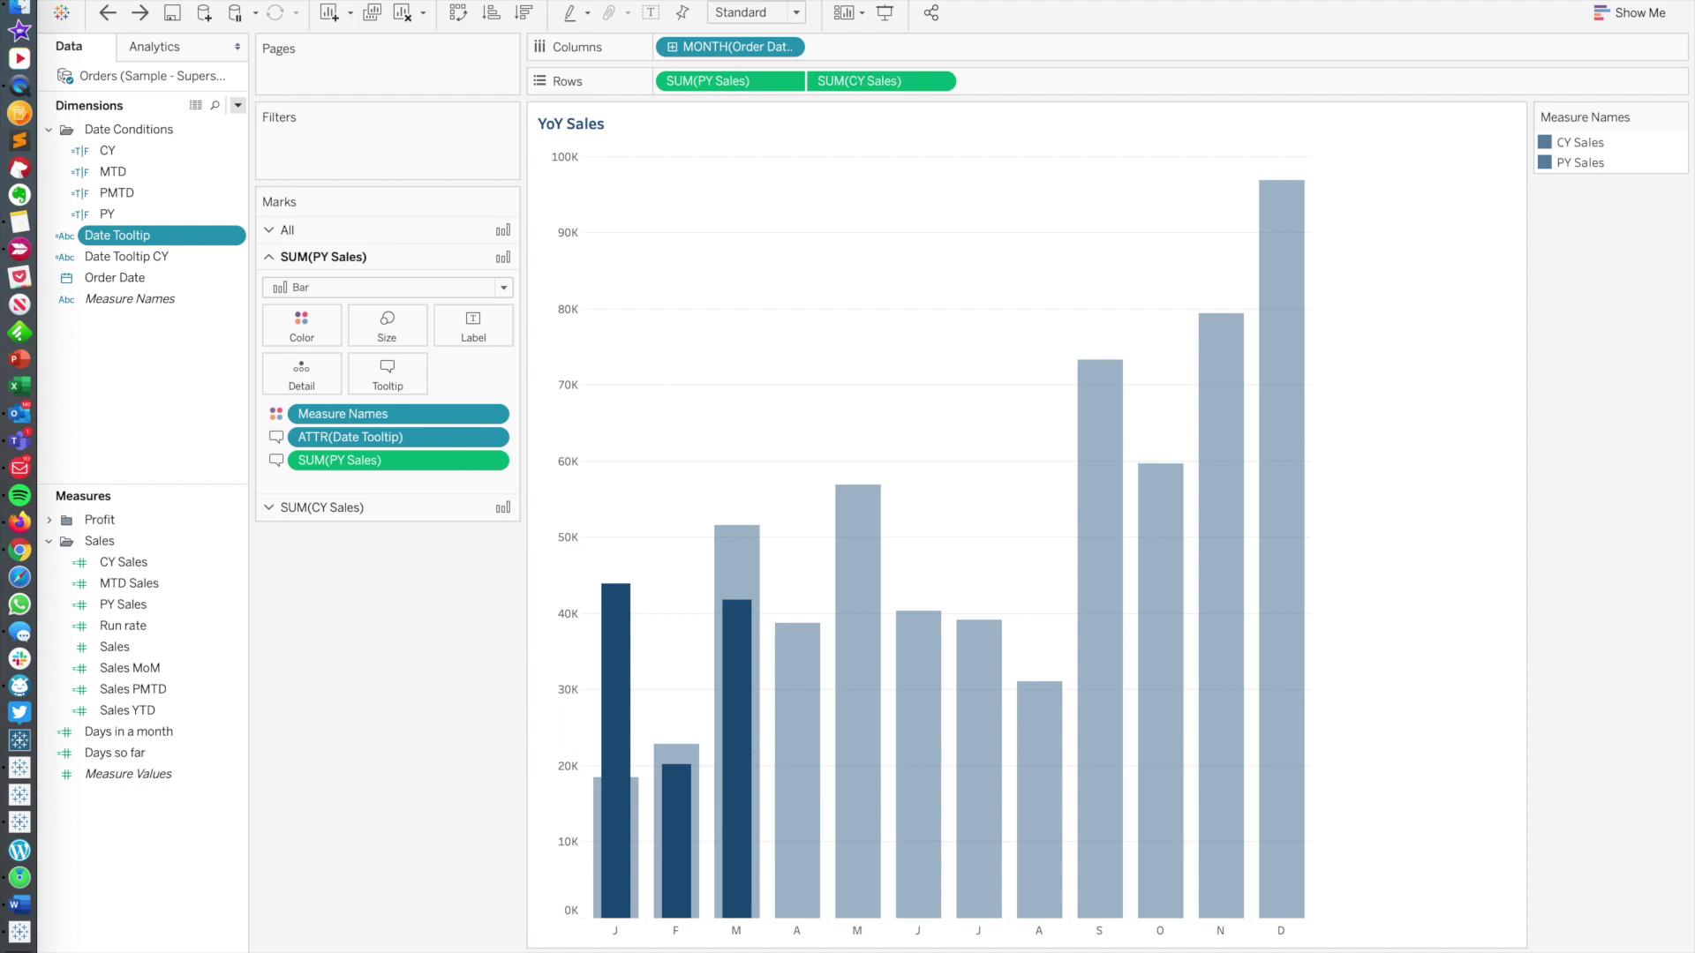
pyautogui.click(403, 946)
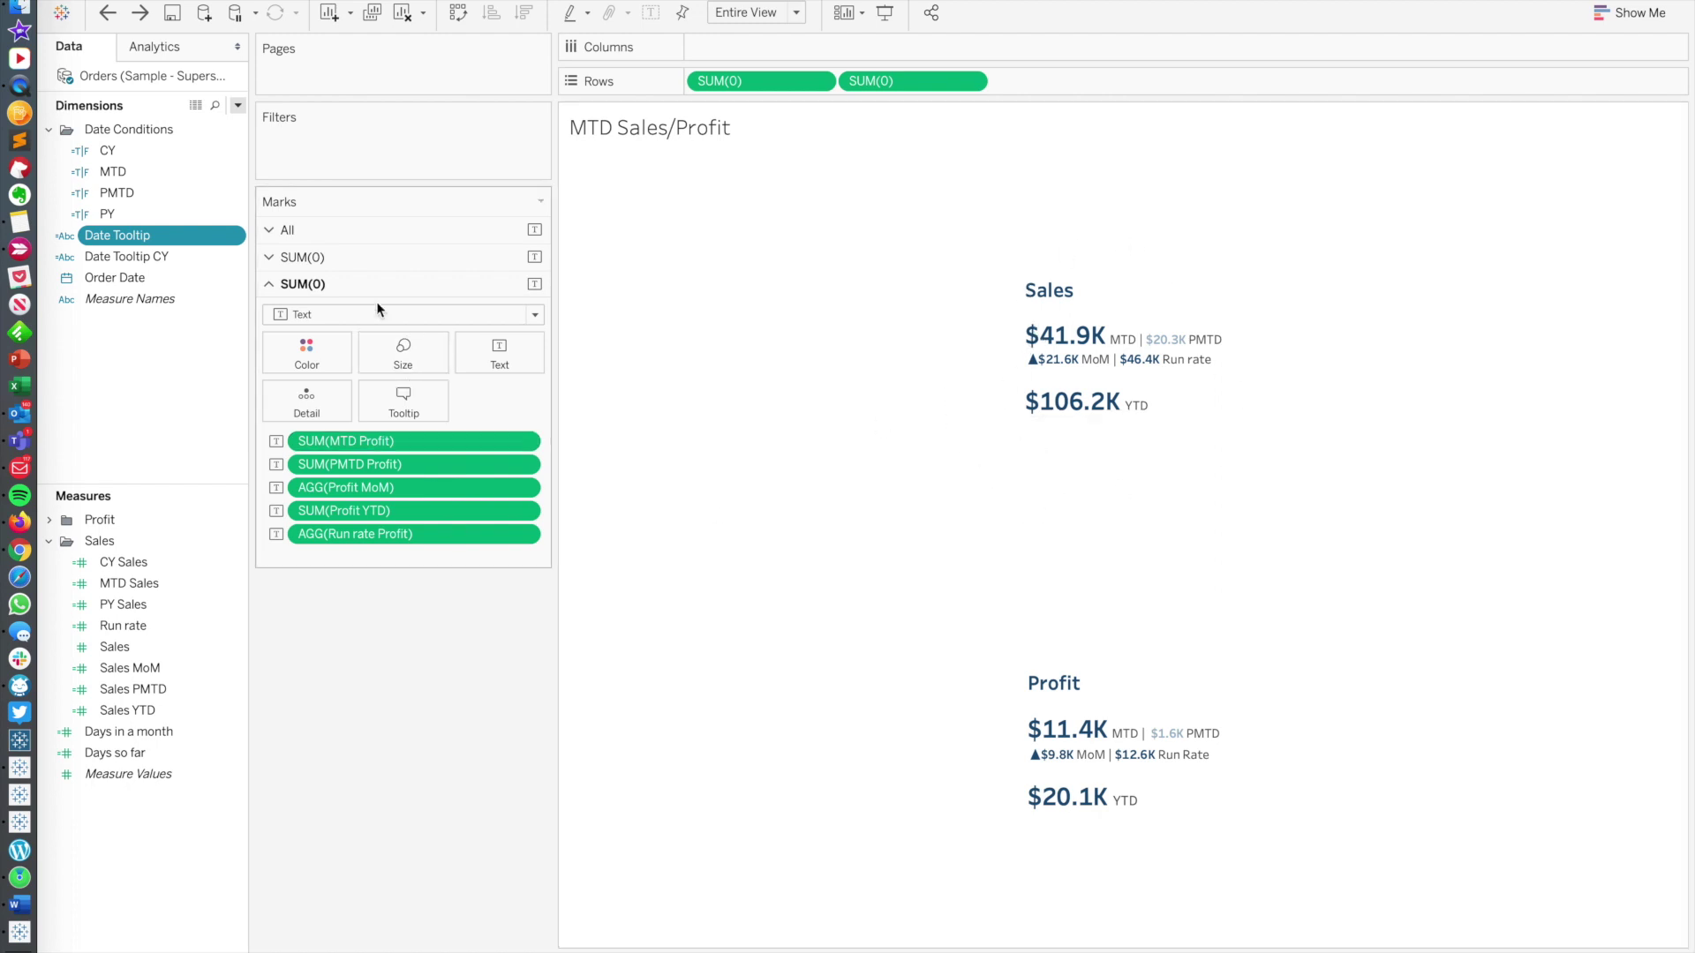
pyautogui.click(377, 262)
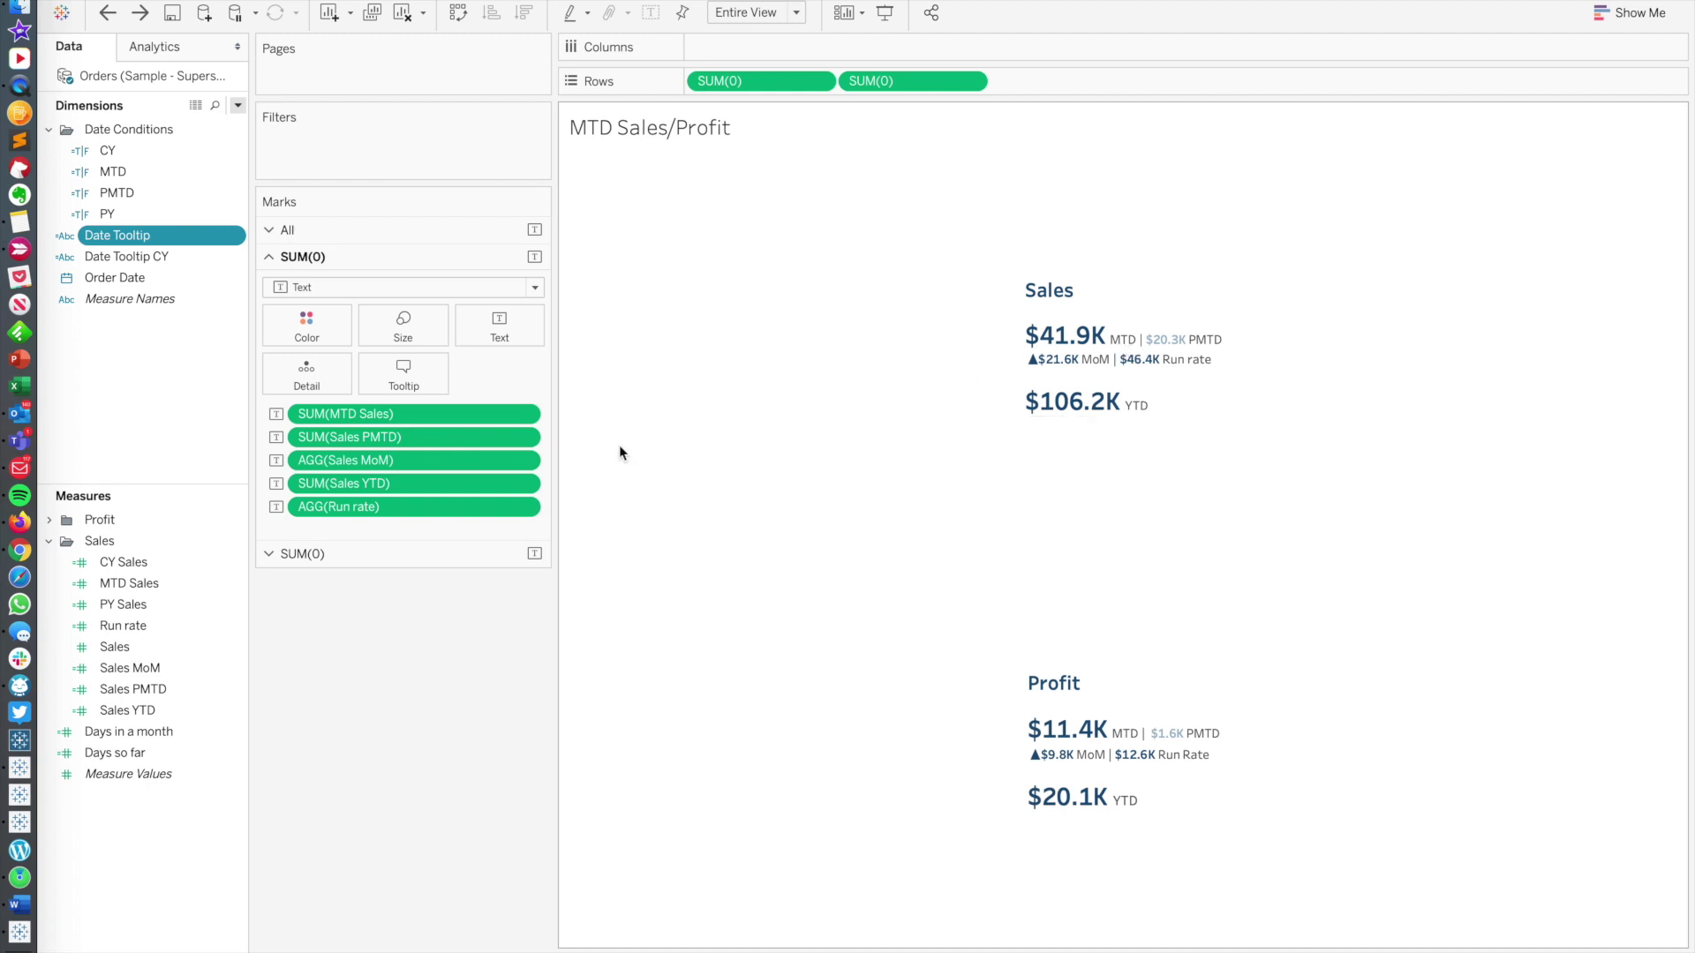
# Step: Open the MTD calculation, review its MONTH, YEAR and DAY conditions, and accept it with OK
pyautogui.rightClick(141, 170)
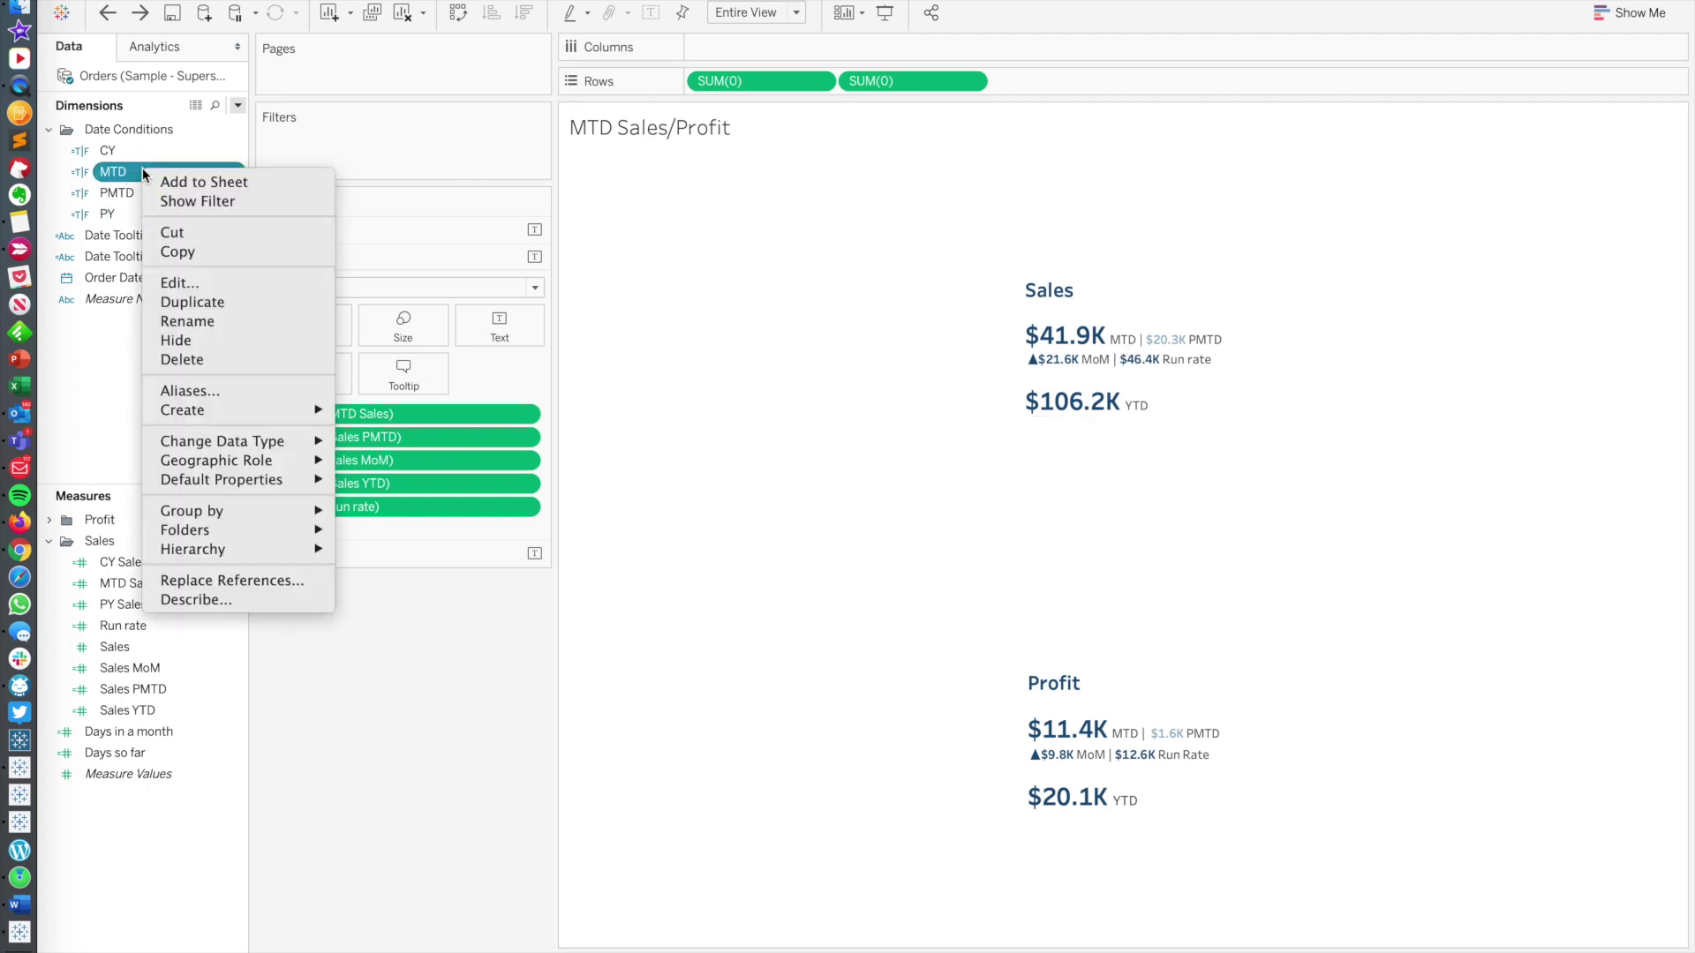
pyautogui.click(180, 281)
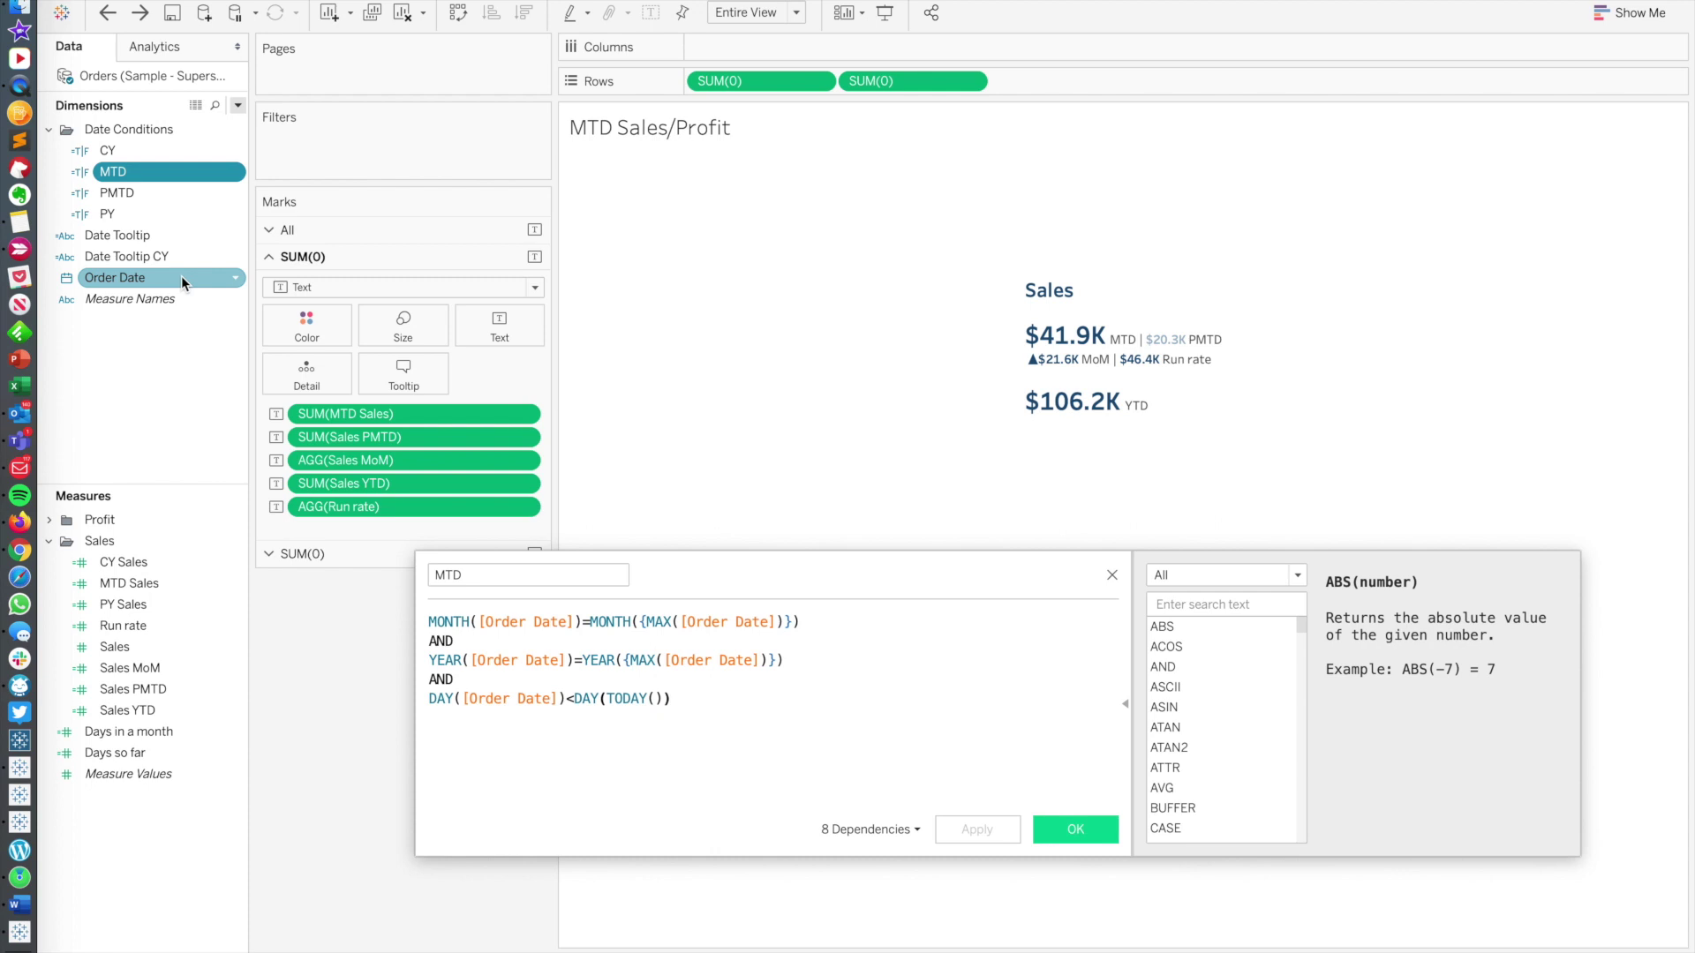
pyautogui.click(429, 620)
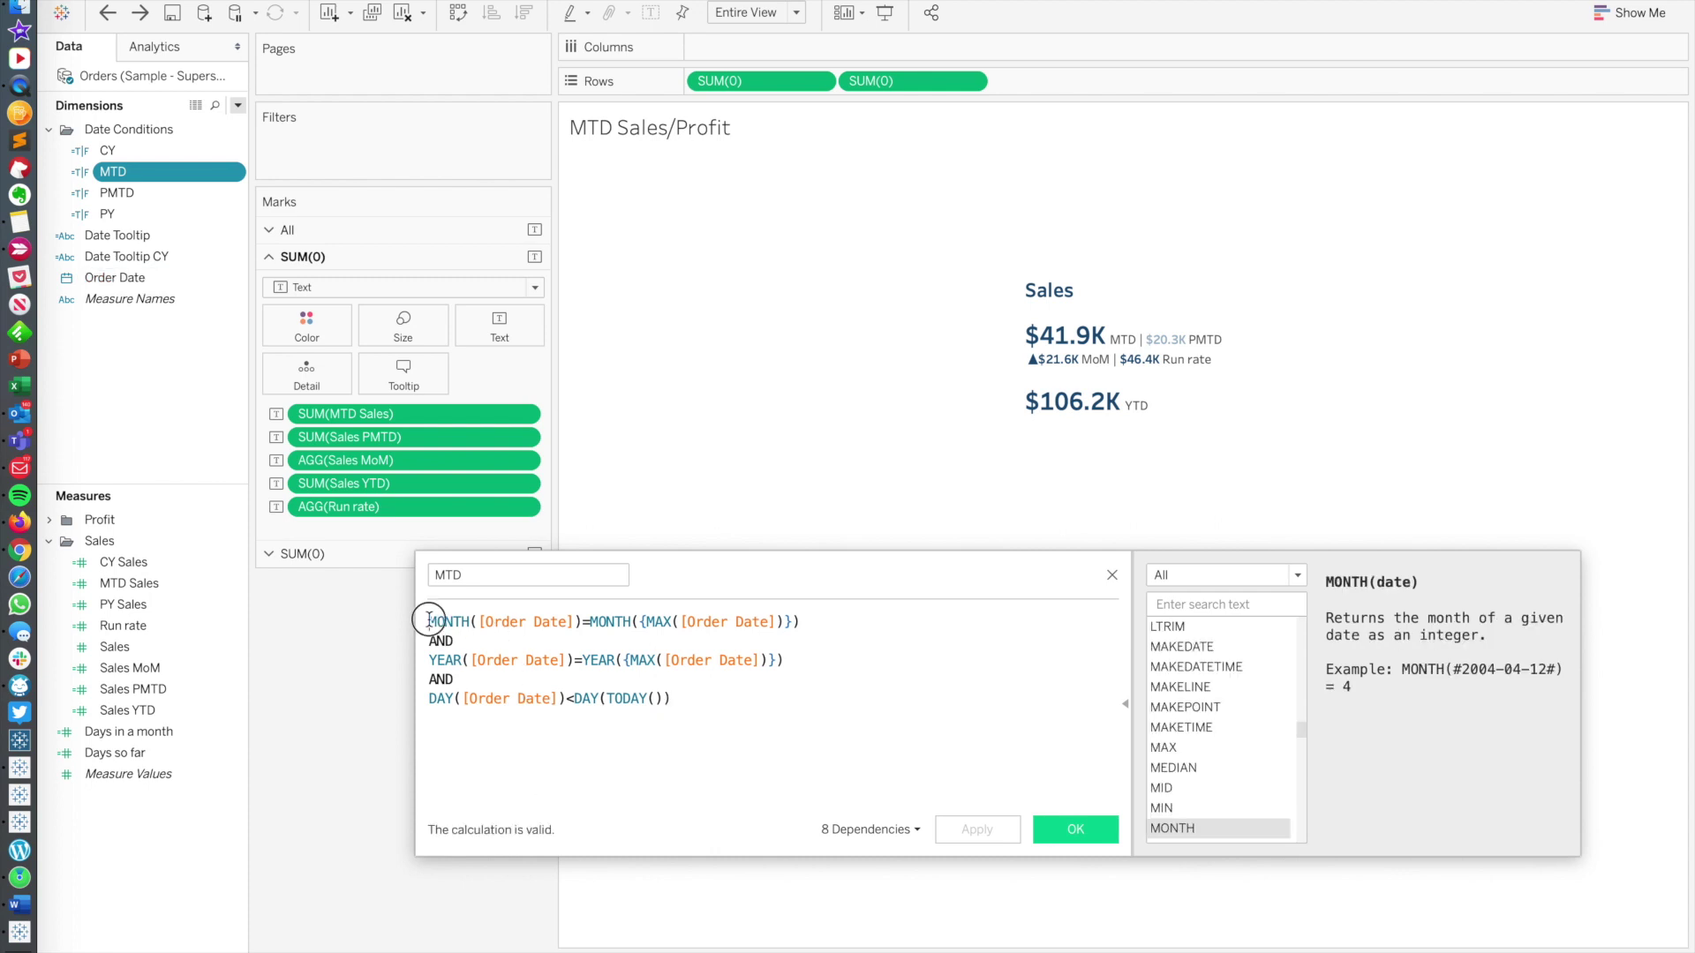
pyautogui.moveTo(429, 619); pyautogui.dragTo(468, 625)
pyautogui.click(441, 641)
pyautogui.click(451, 663)
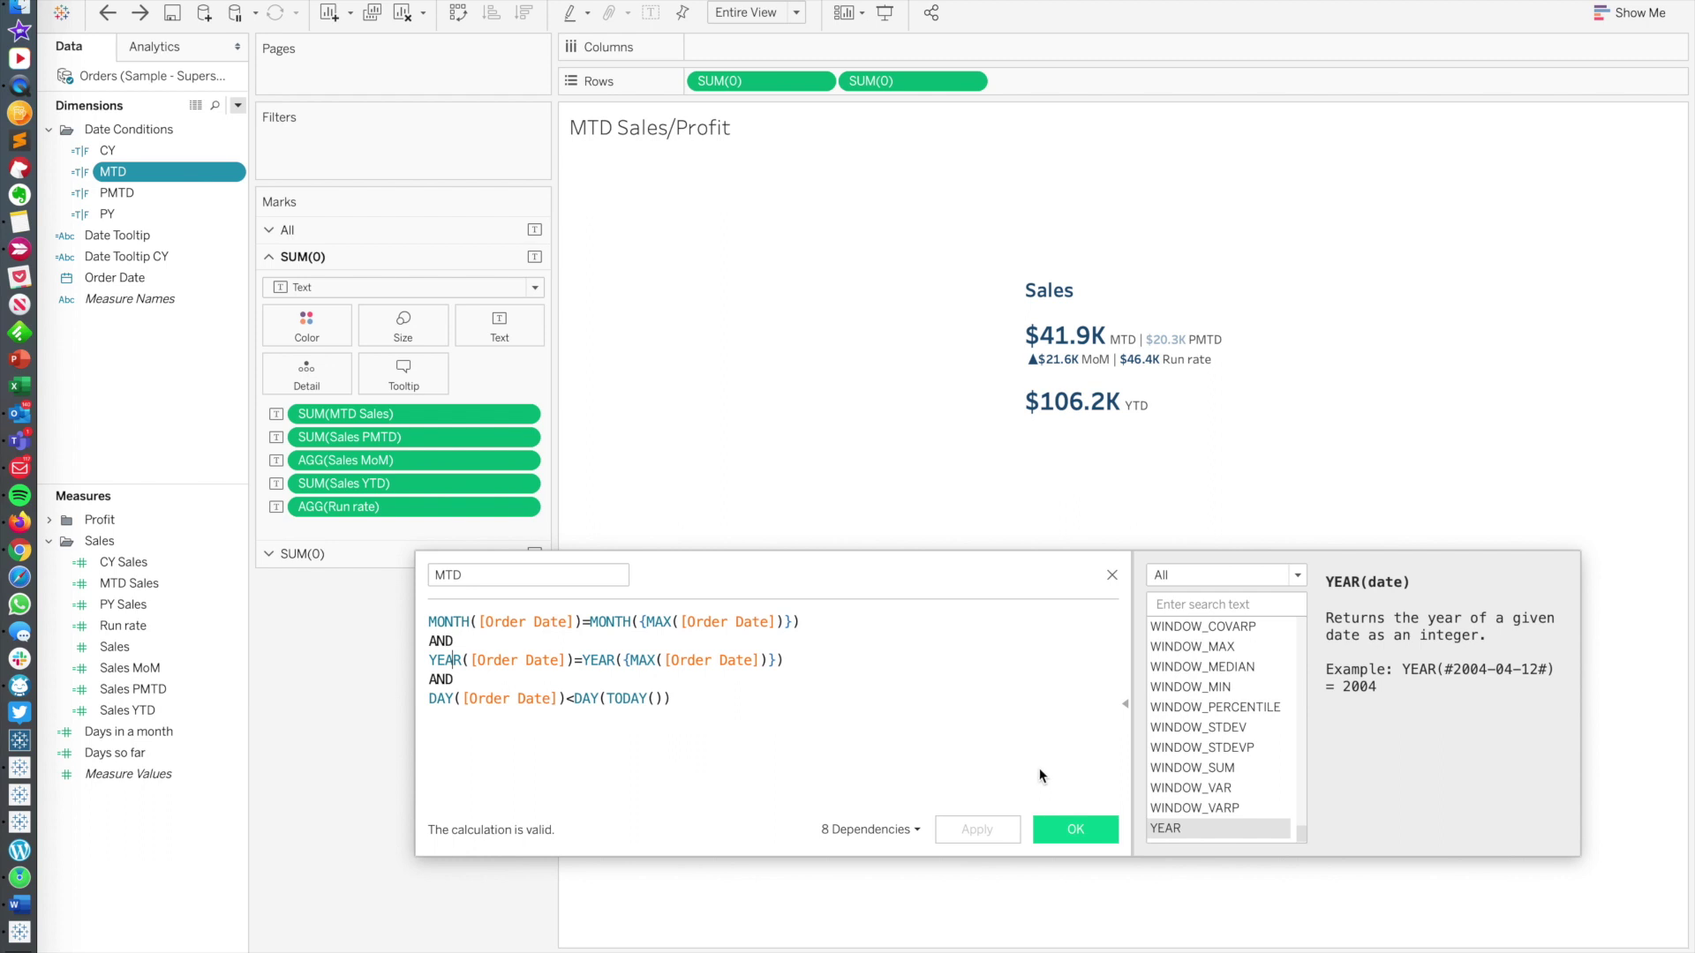
pyautogui.click(1068, 833)
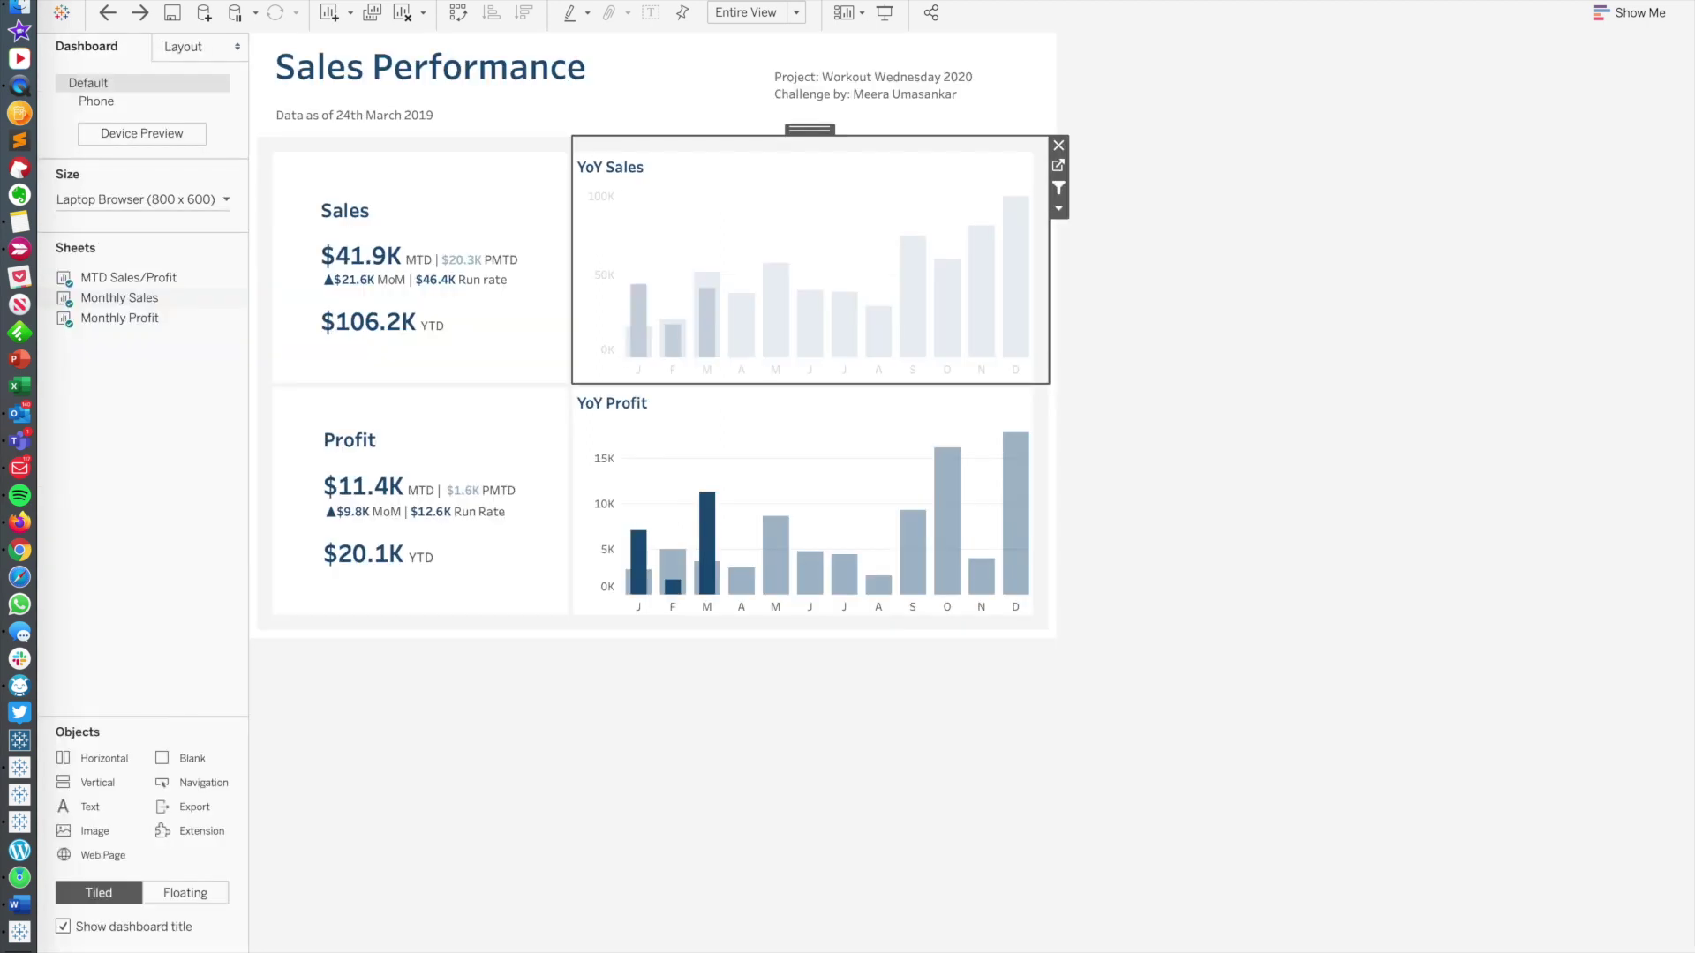
# Step: Select the 'Data as of 24th March 2019' text, then return to the MTD Sales/Profit worksheet
pyautogui.click(369, 110)
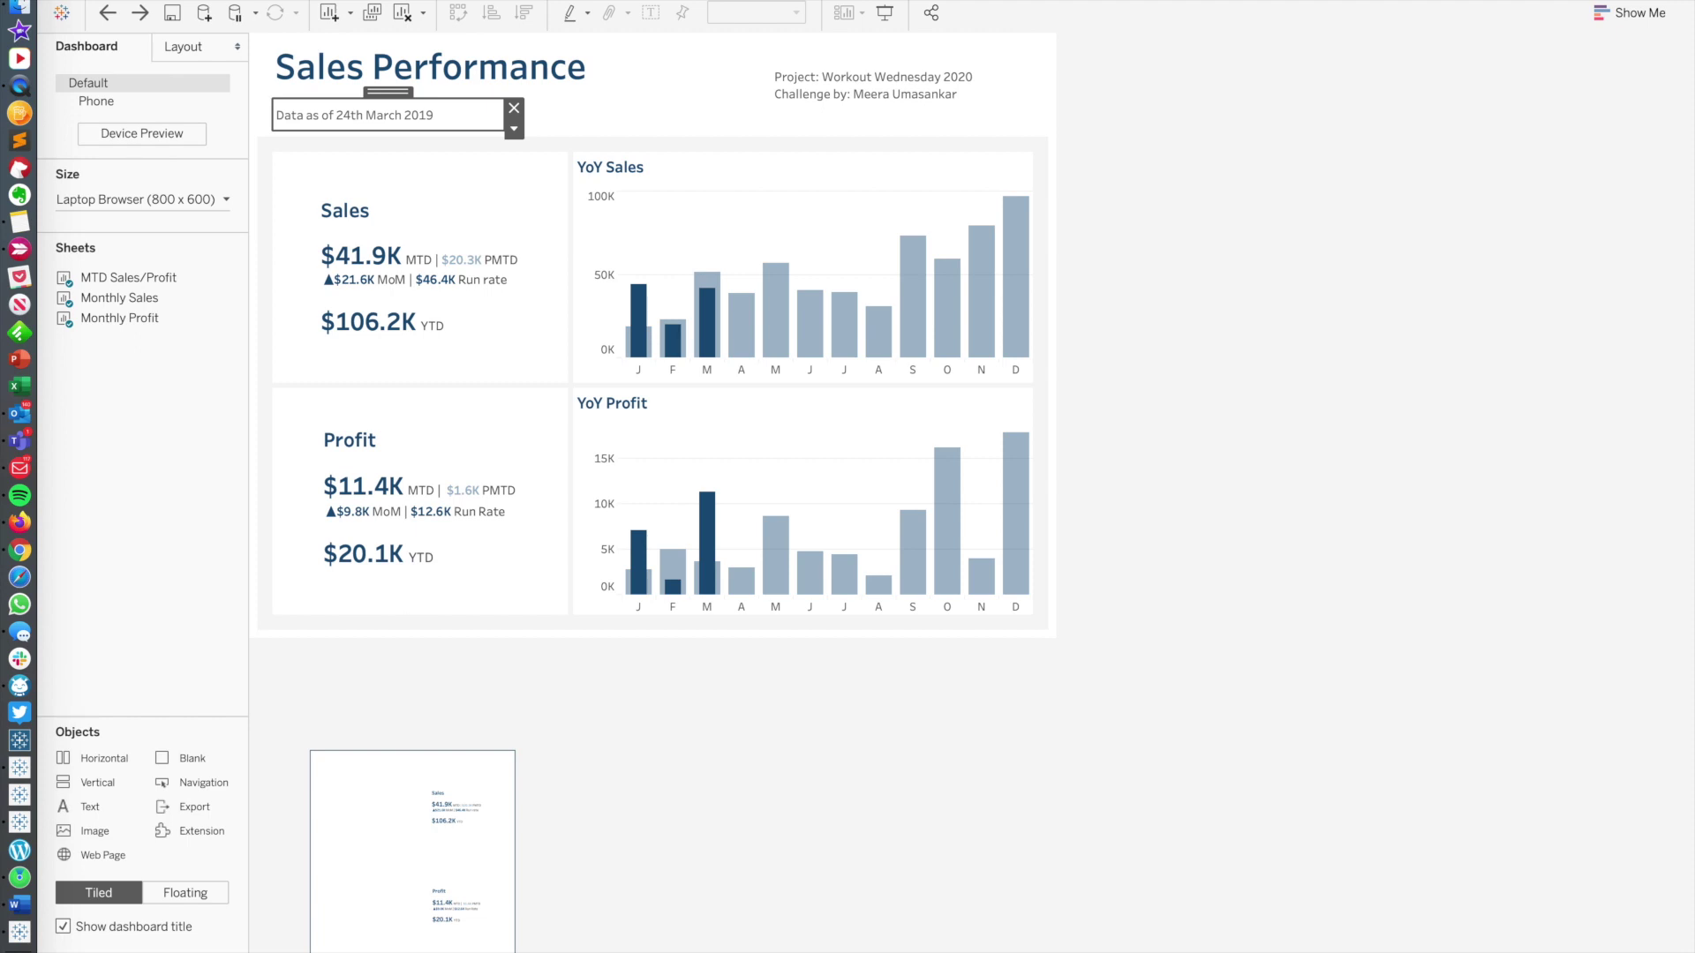
pyautogui.click(369, 949)
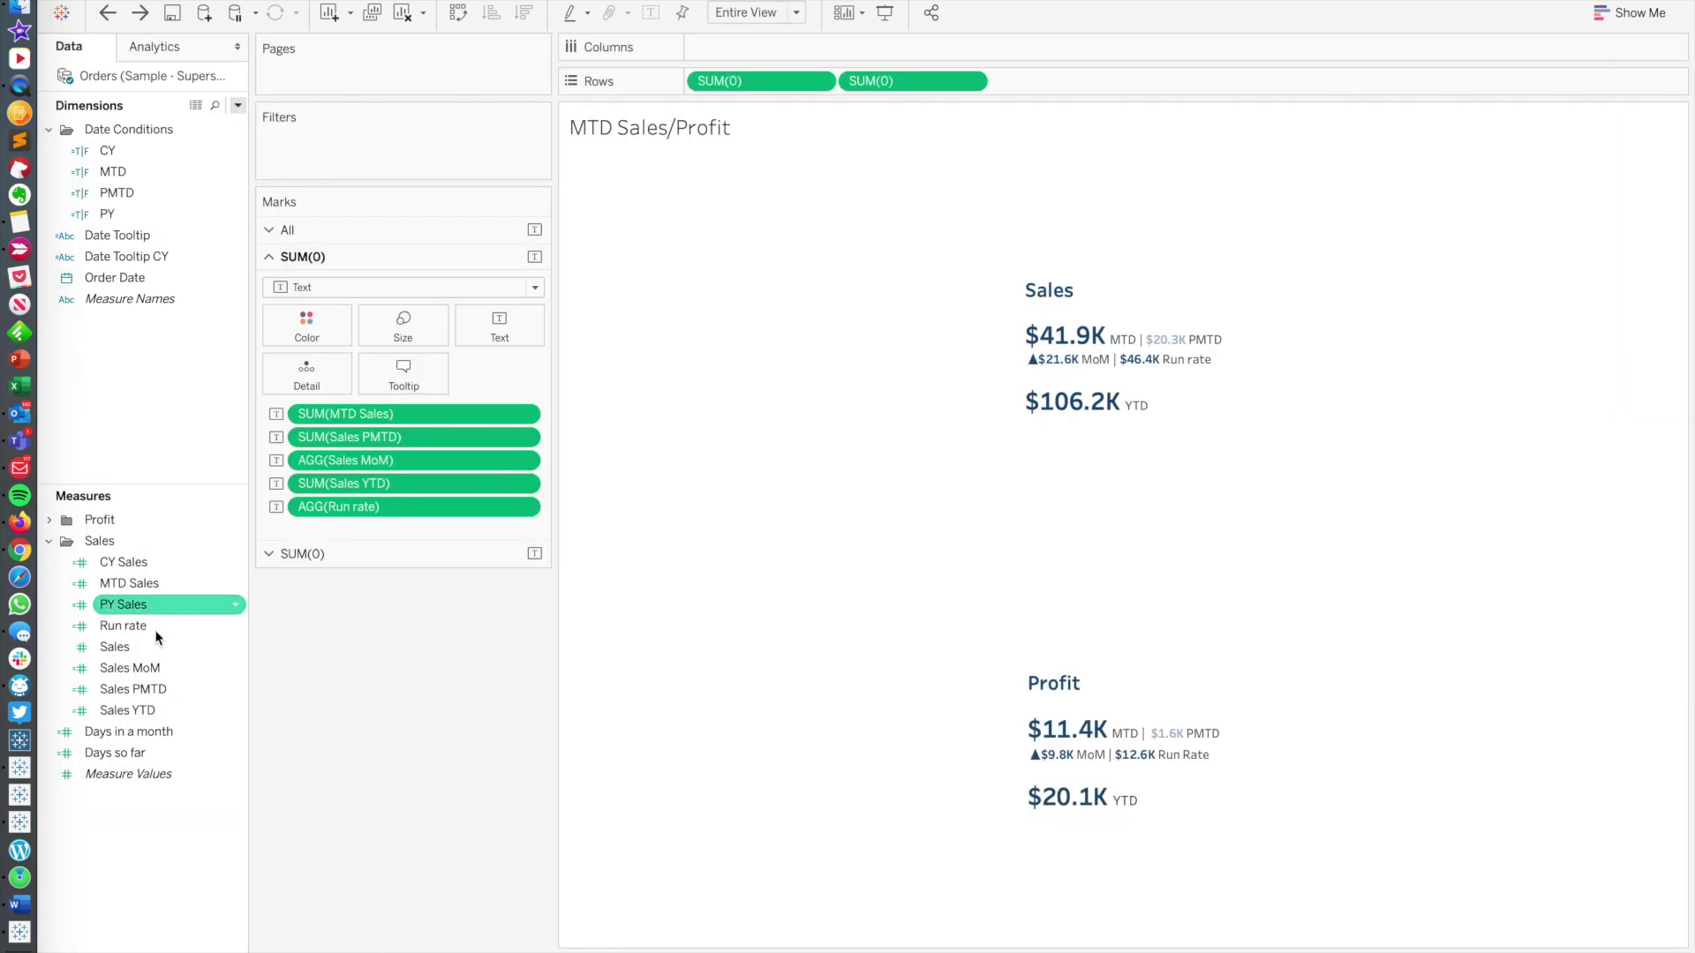
pyautogui.rightClick(147, 684)
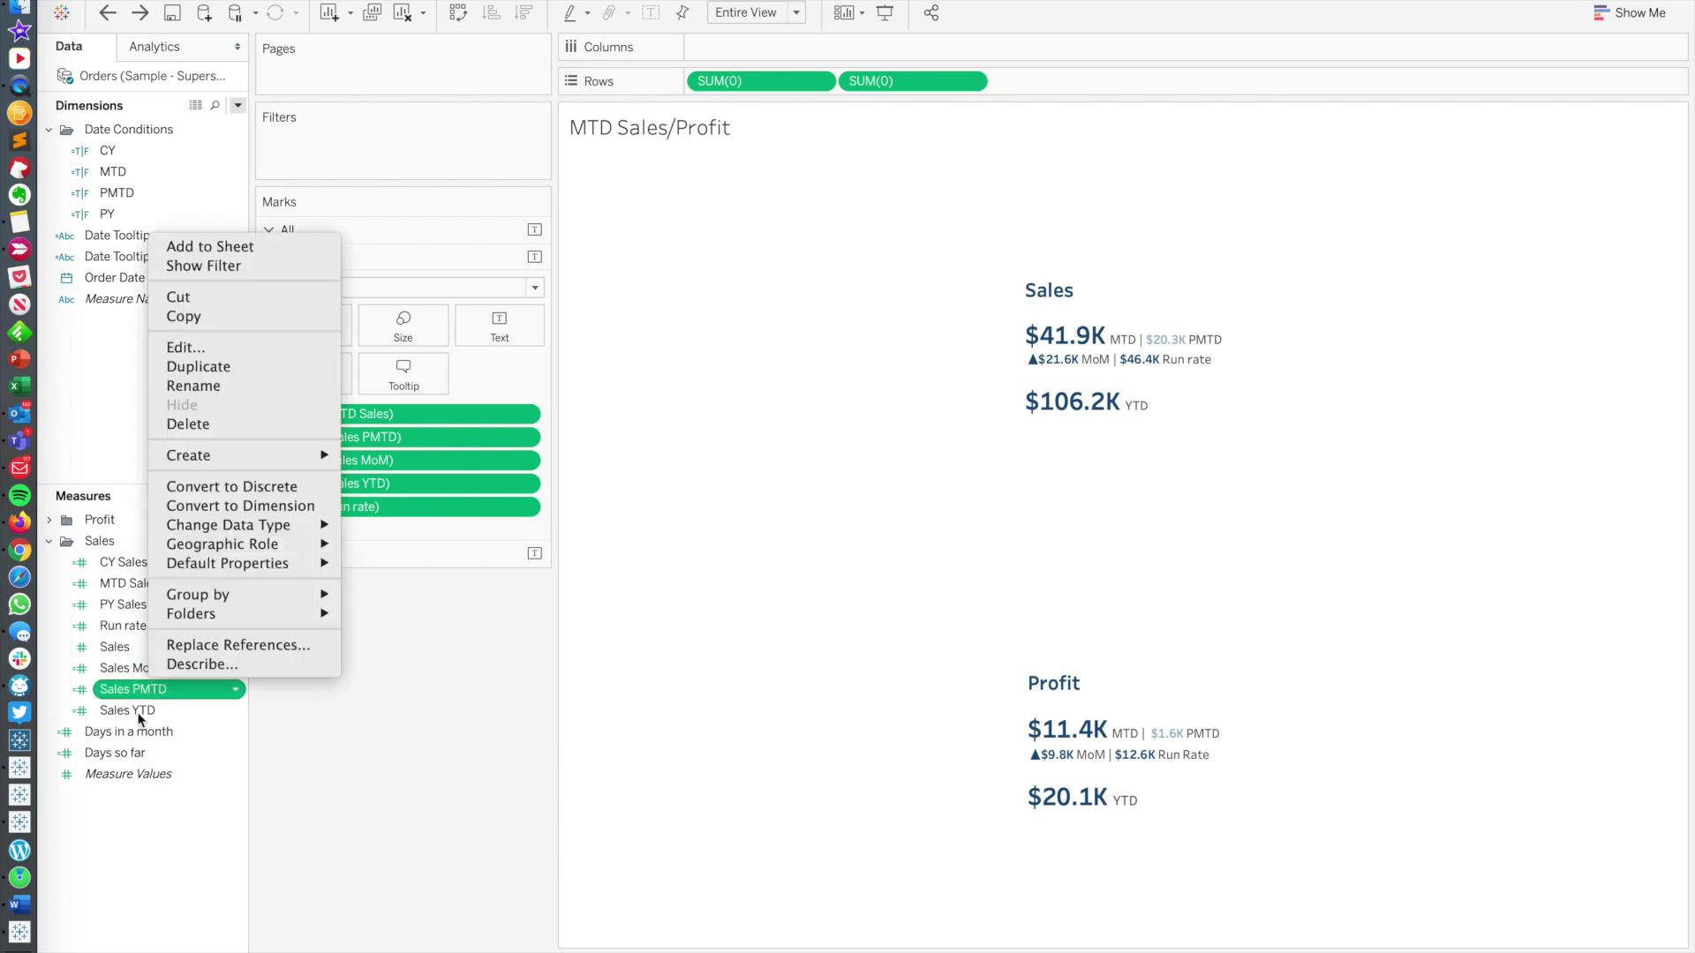
pyautogui.press('Escape')
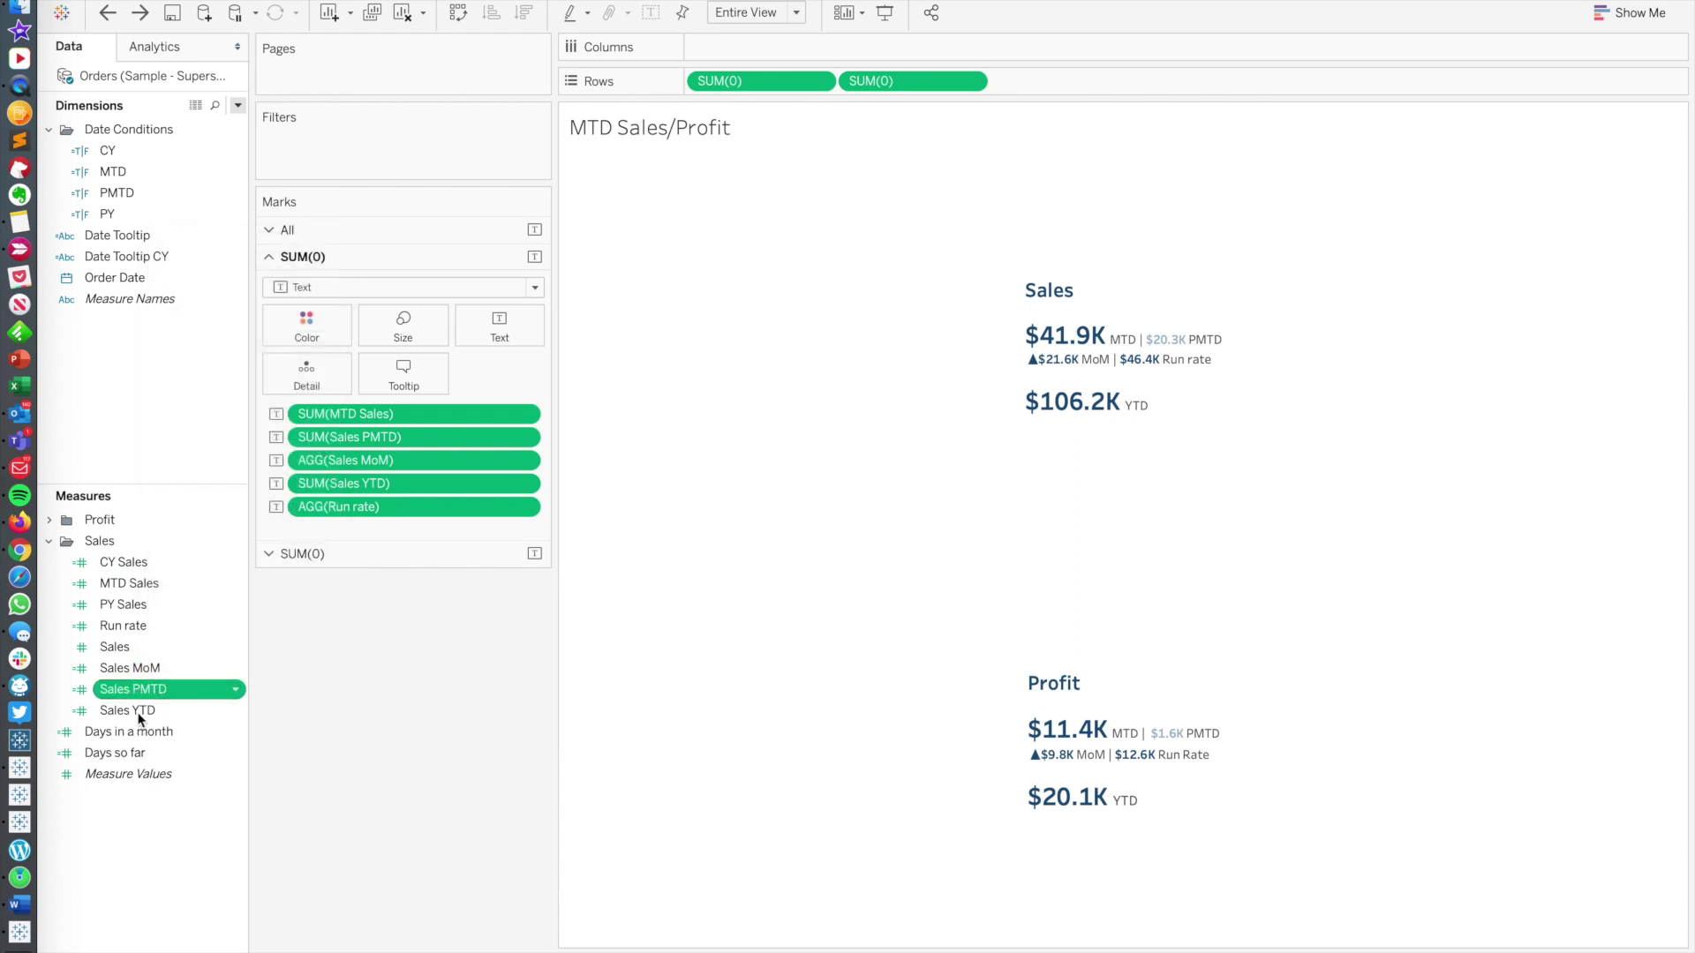
pyautogui.rightClick(157, 579)
pyautogui.click(245, 249)
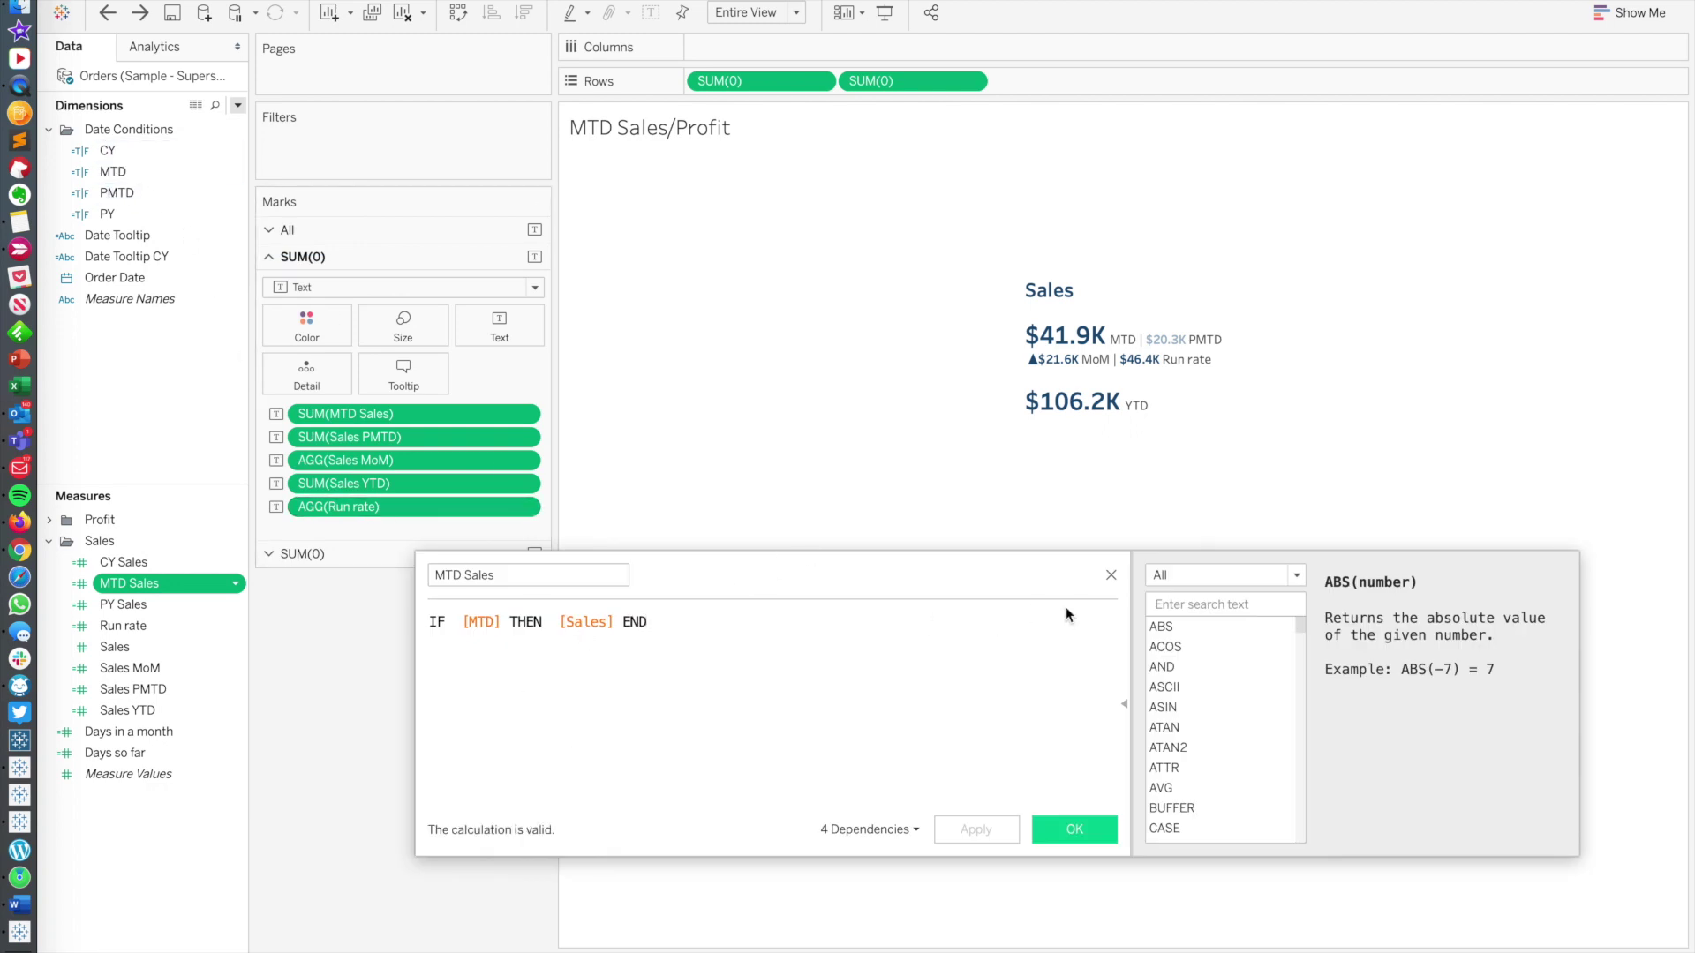
pyautogui.click(1110, 573)
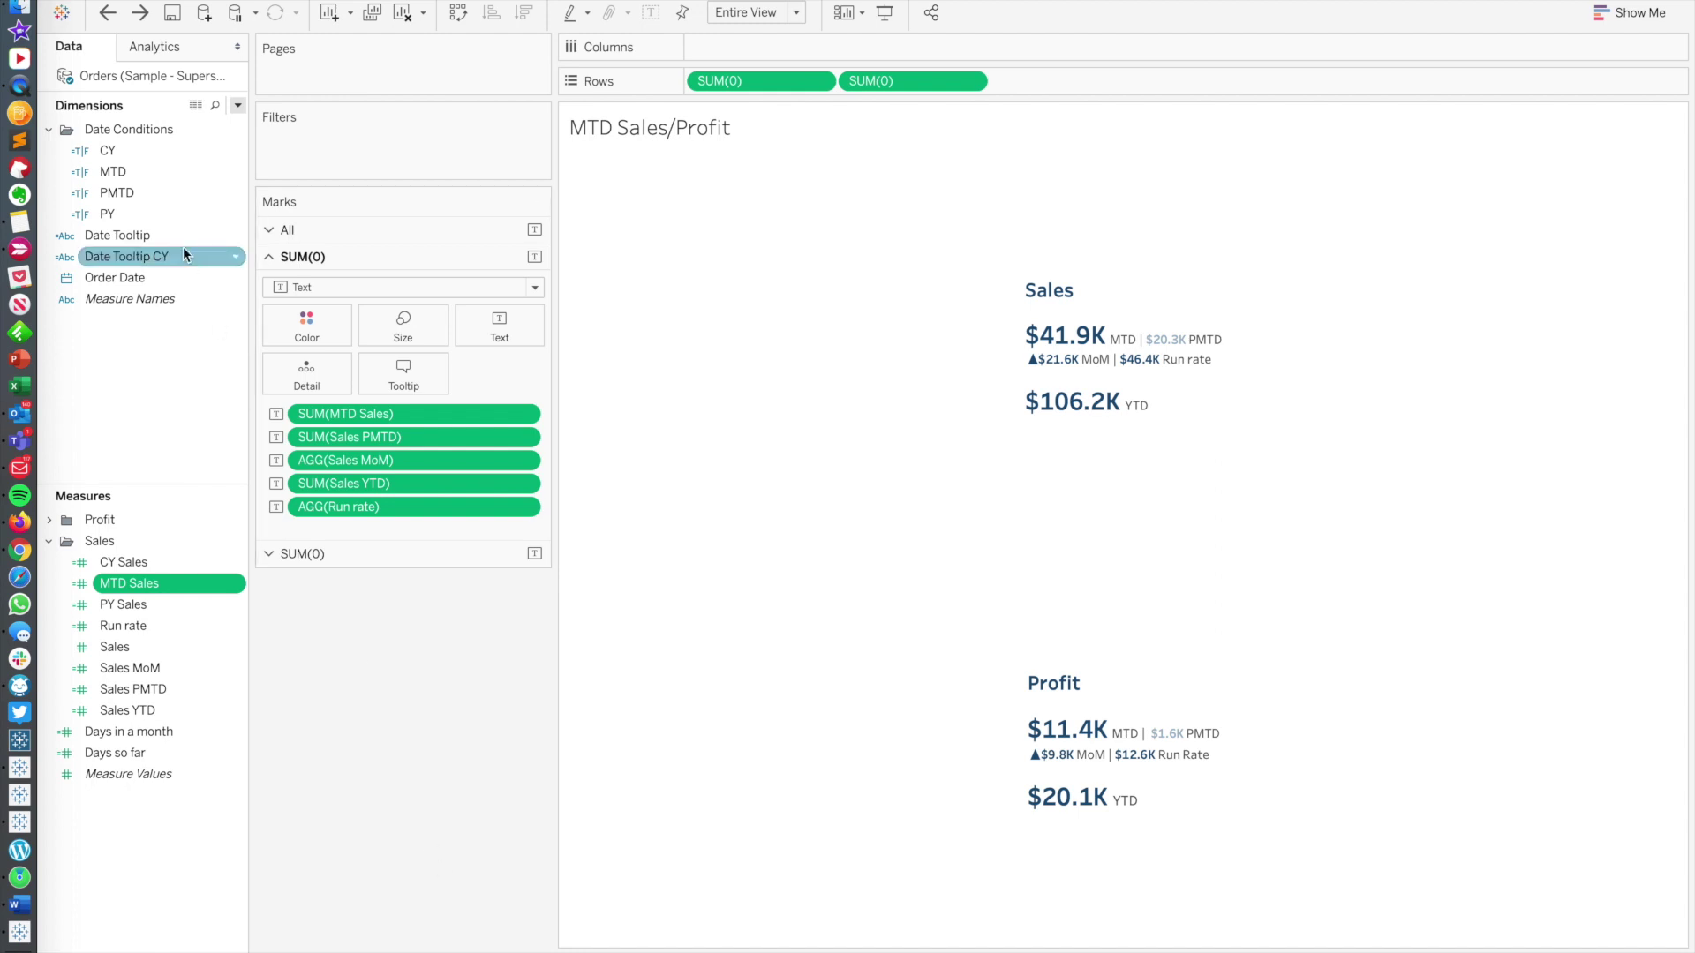
pyautogui.rightClick(139, 187)
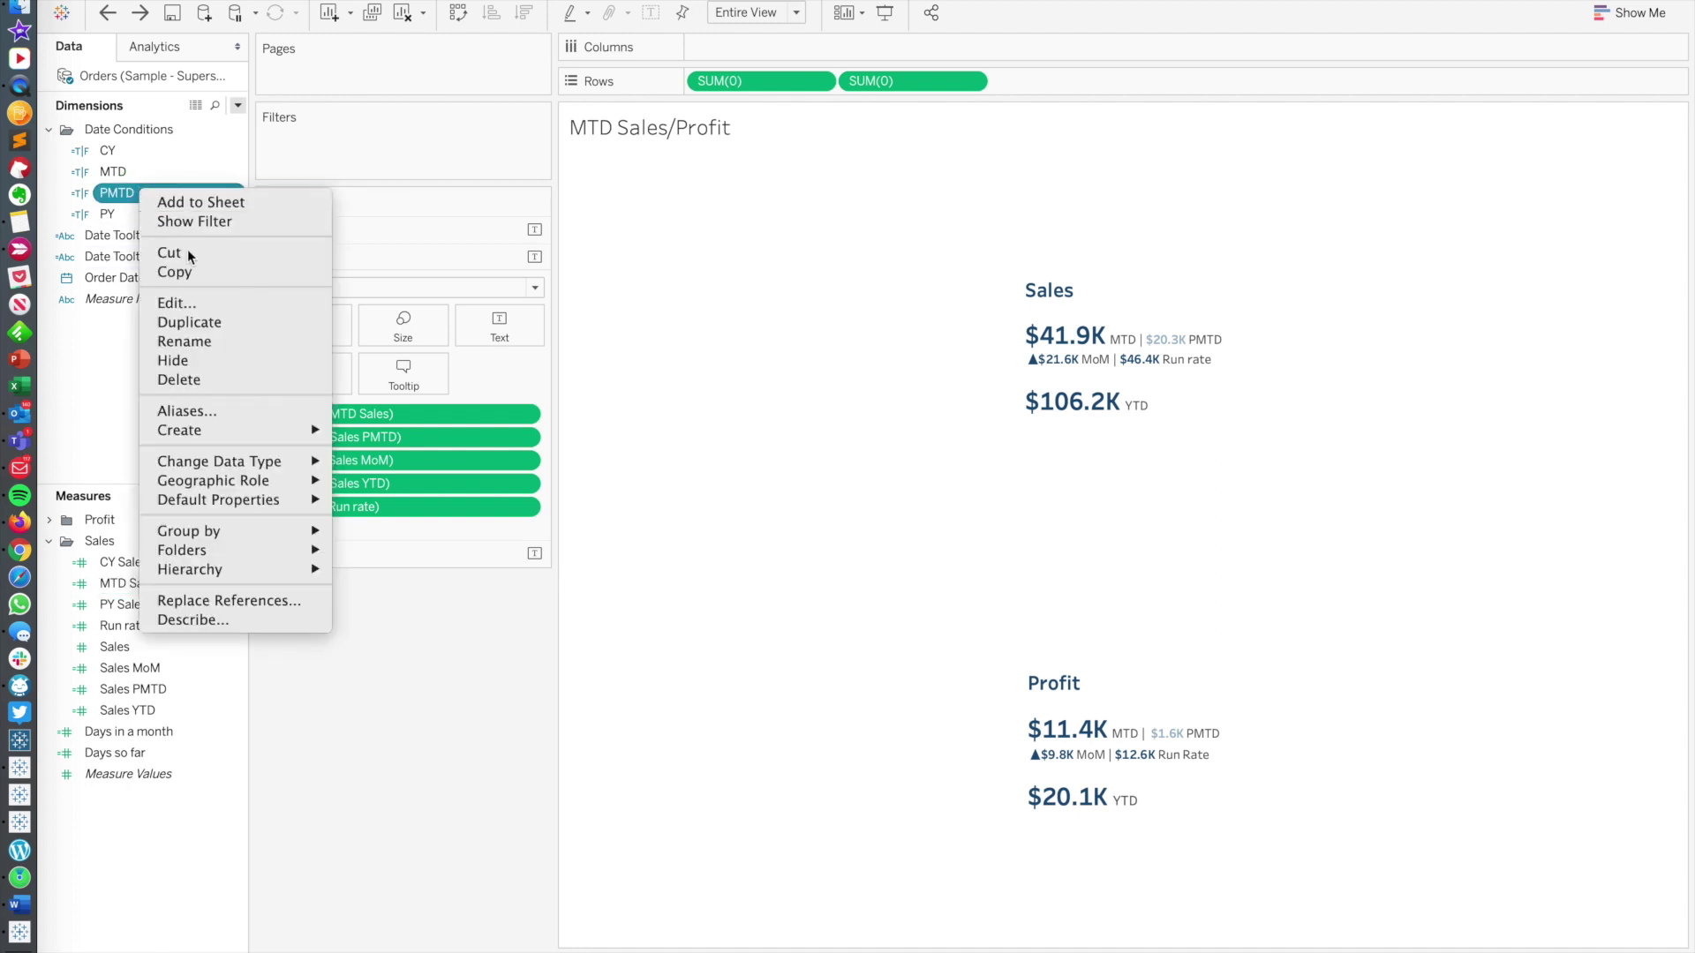
pyautogui.click(214, 304)
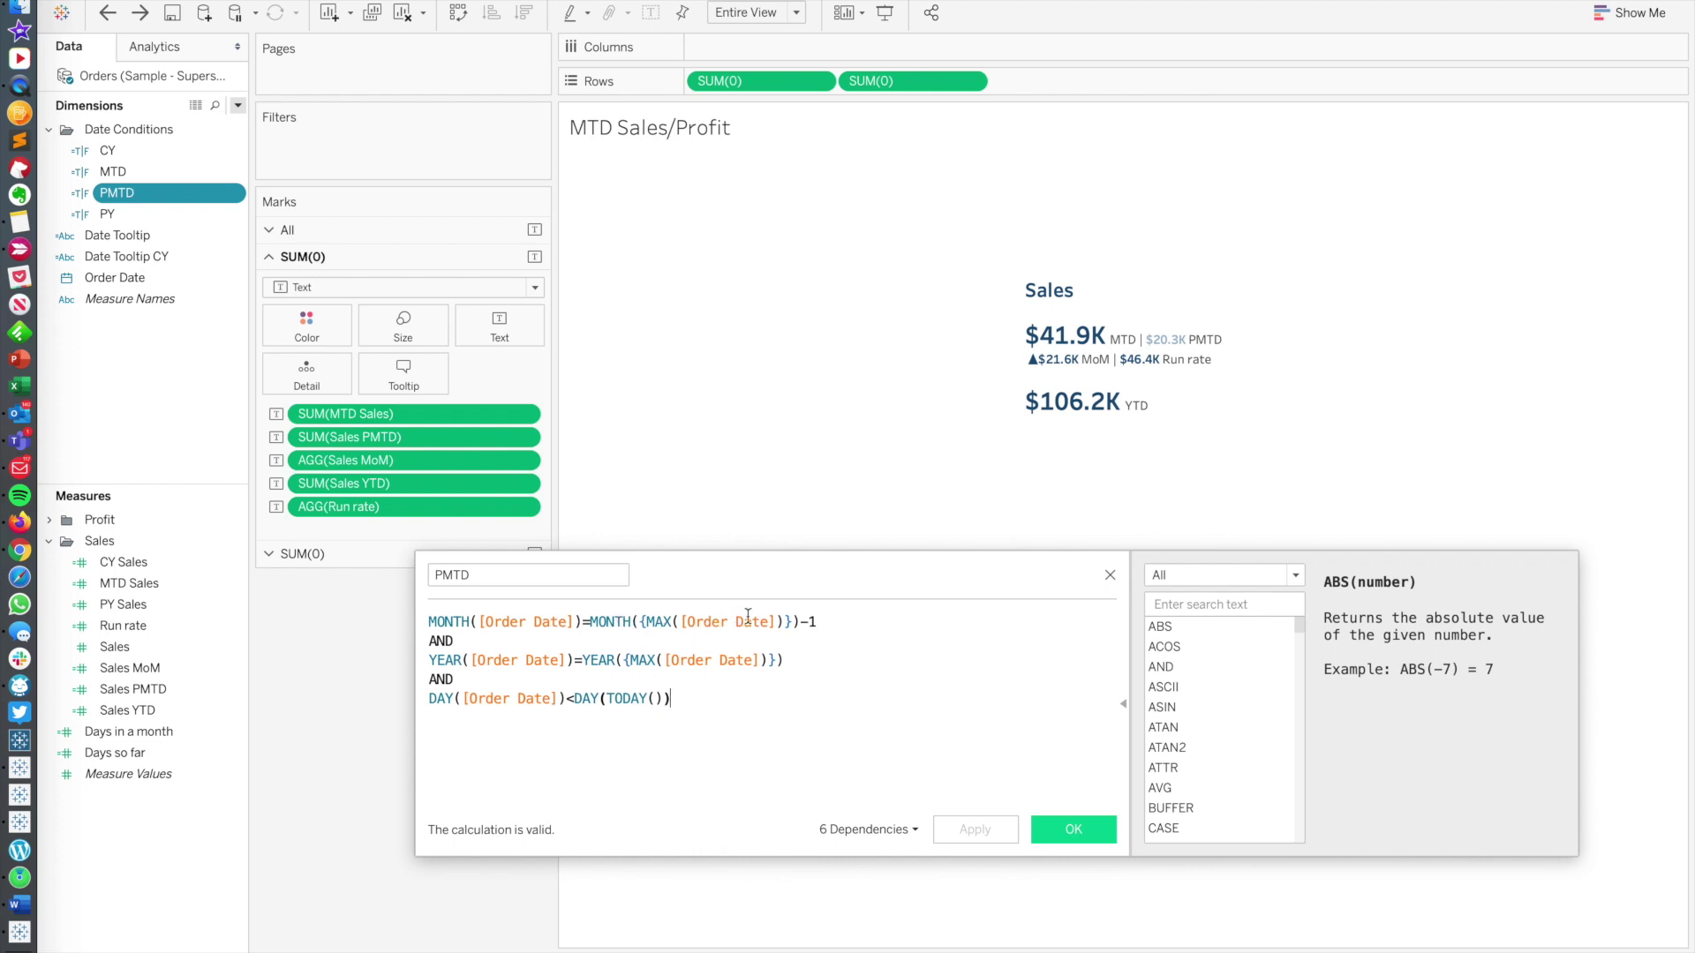
pyautogui.click(1109, 575)
pyautogui.click(163, 687)
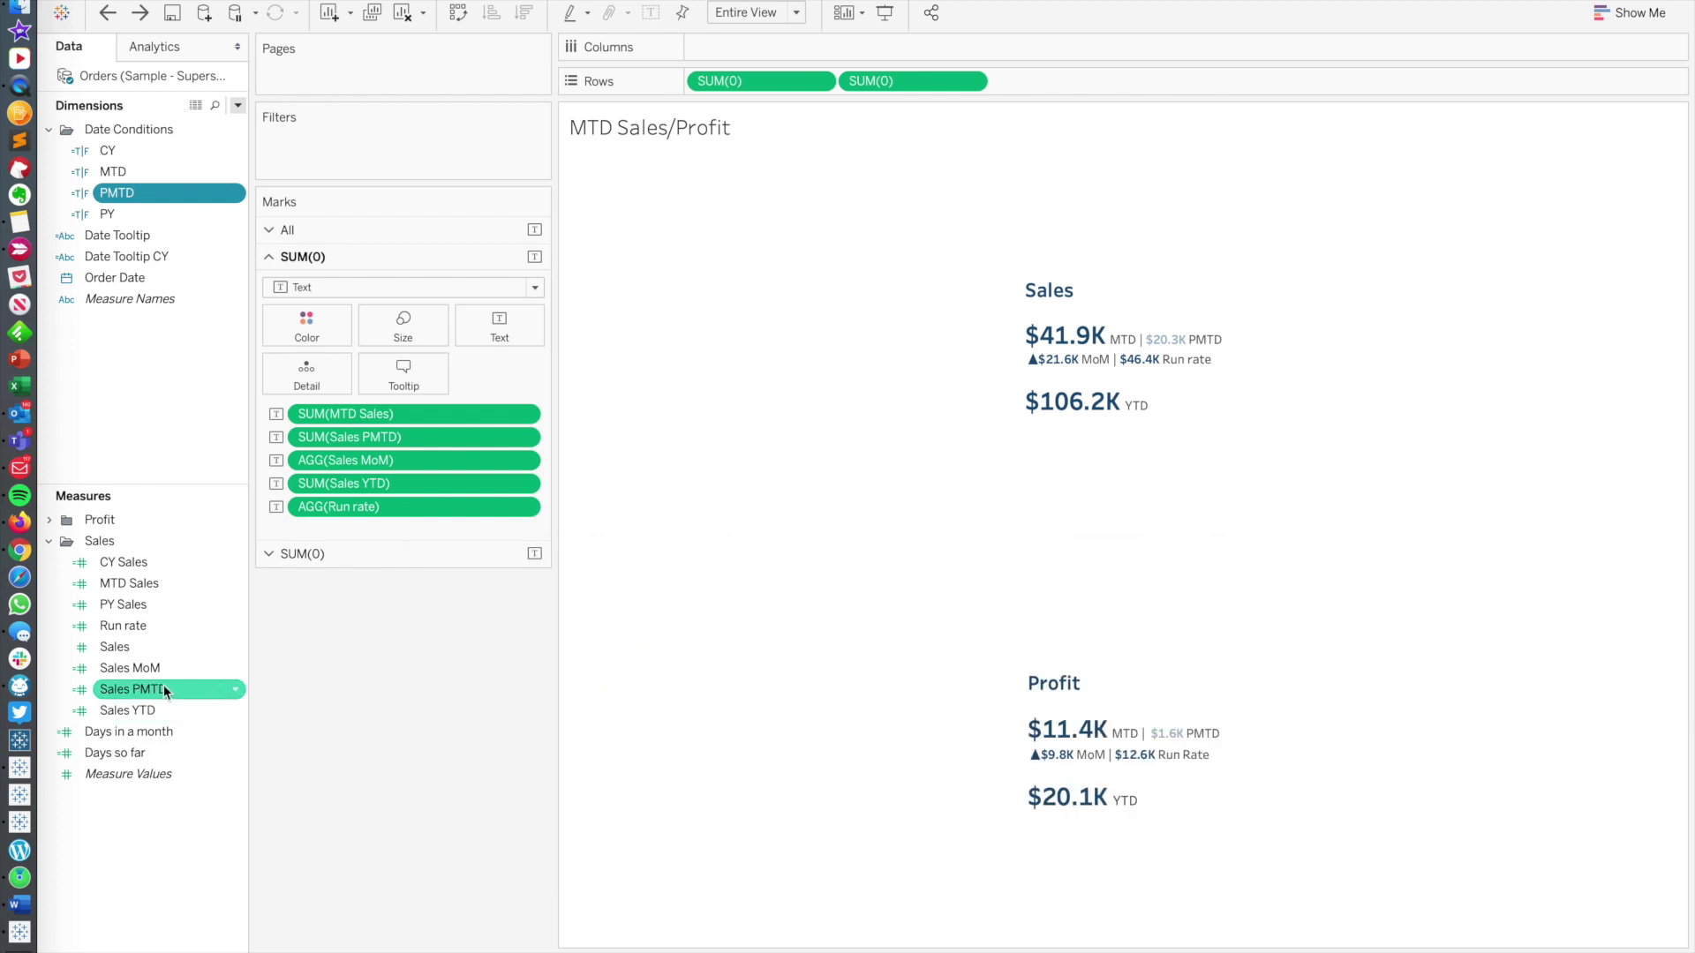
pyautogui.rightClick(163, 686)
pyautogui.click(196, 353)
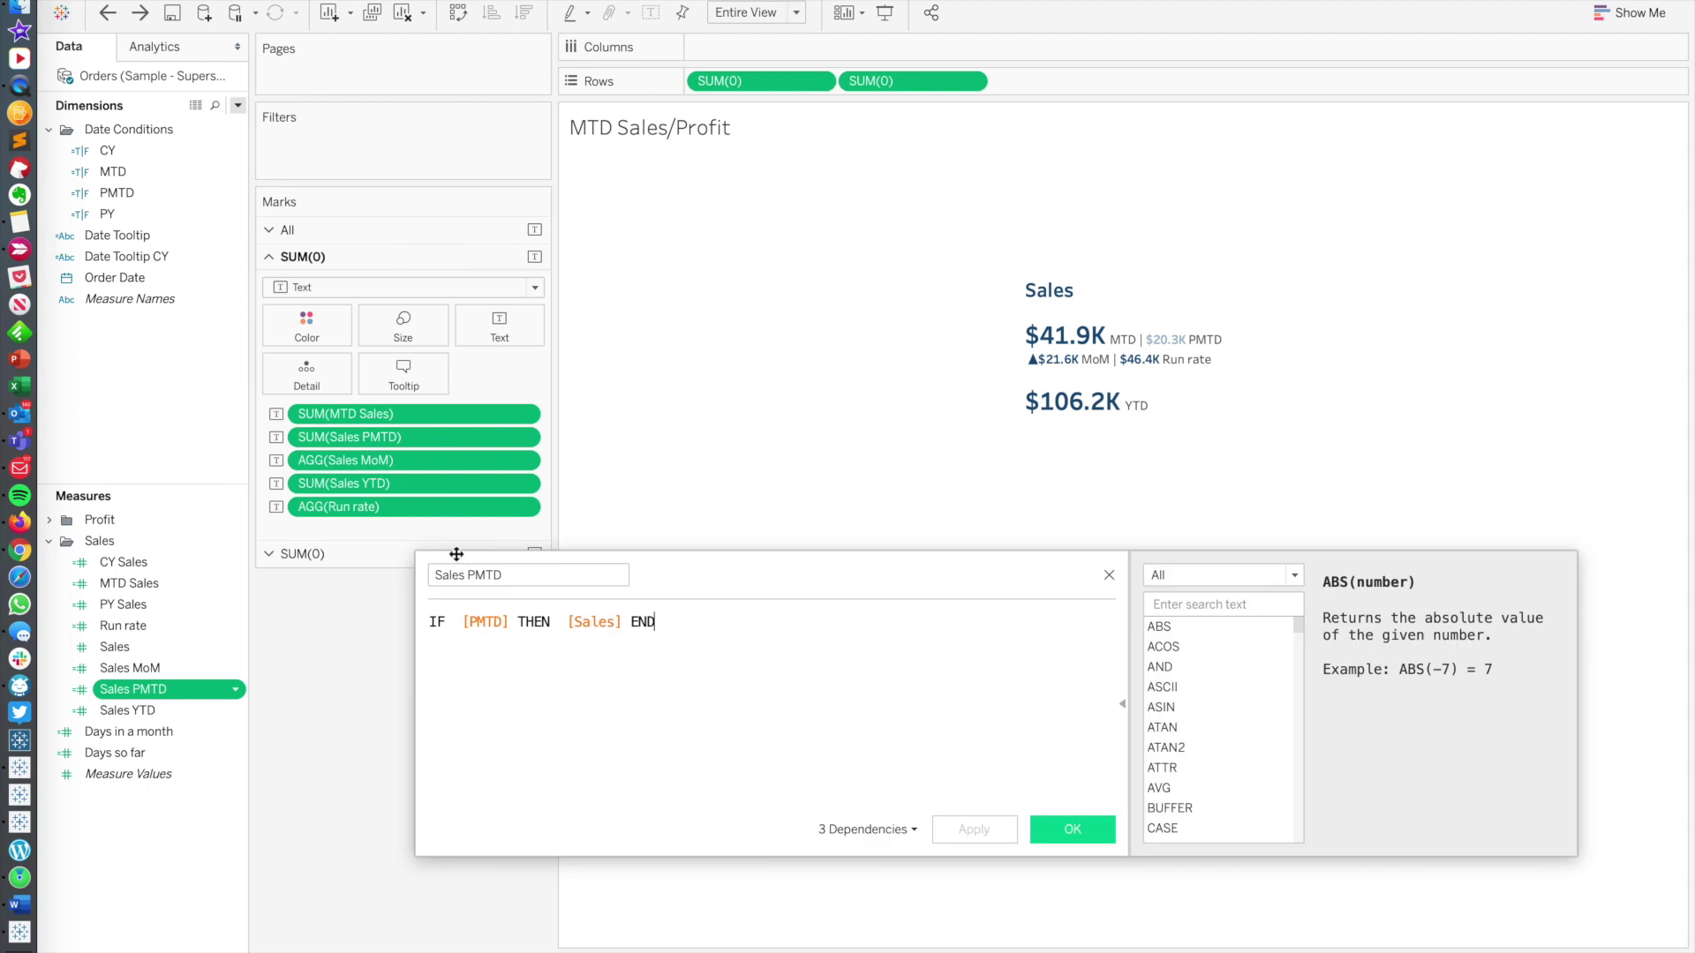
pyautogui.click(132, 197)
pyautogui.click(1109, 575)
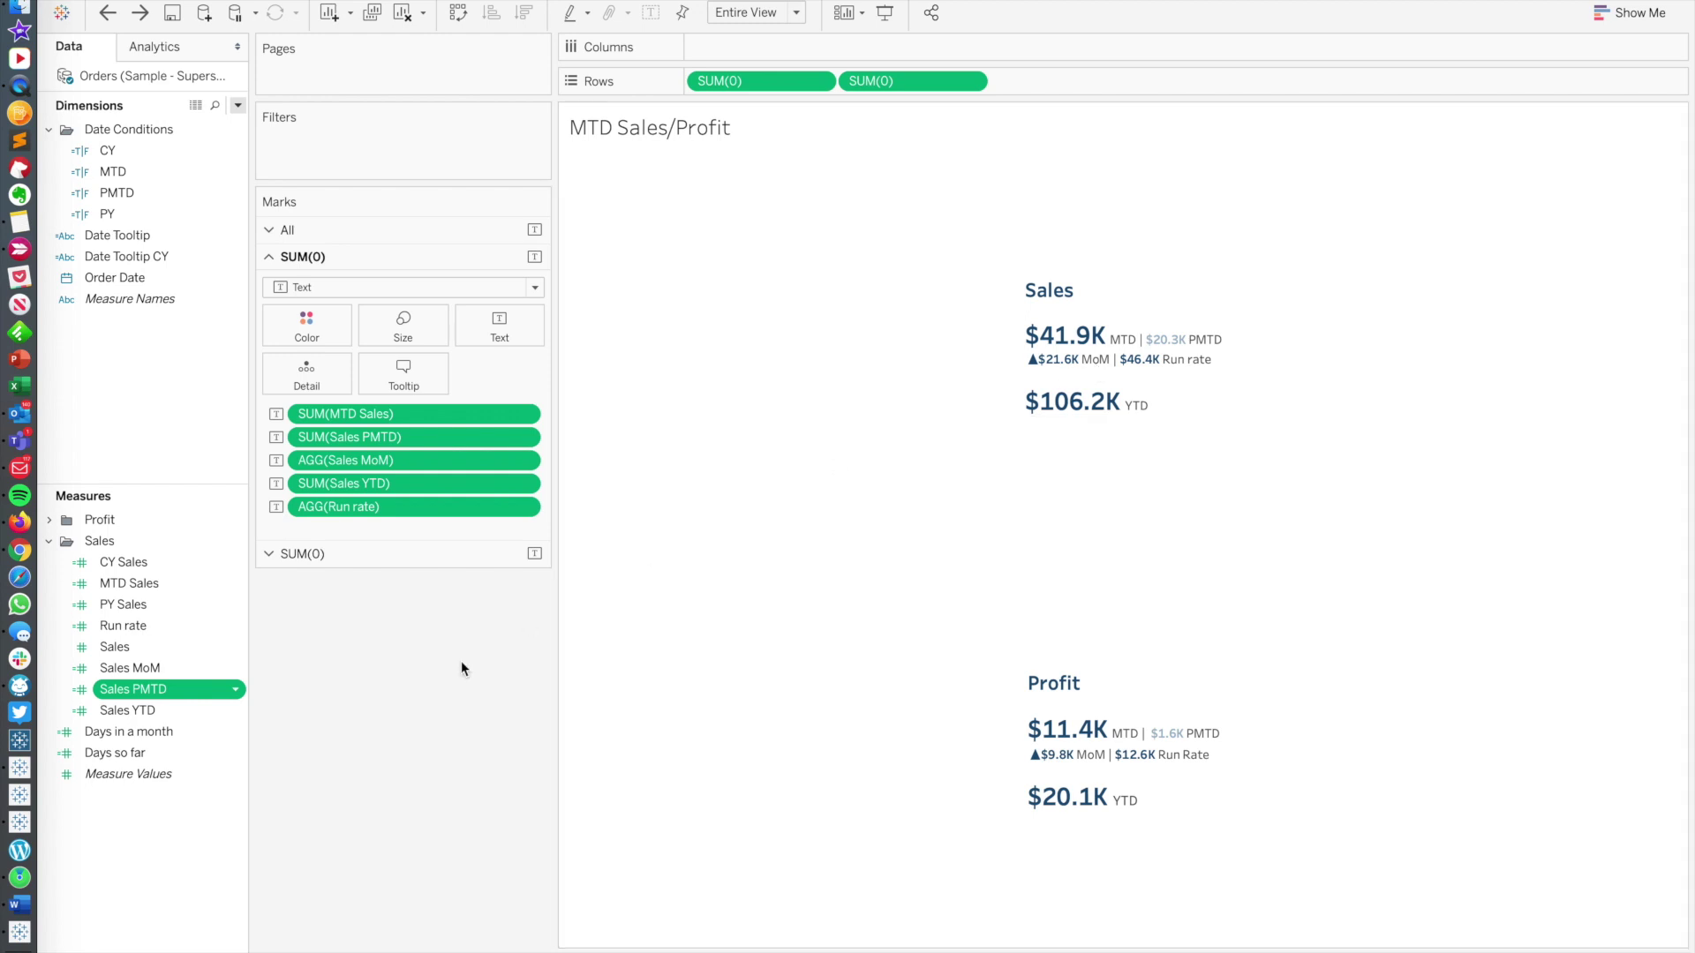
pyautogui.keyDown('ctrl'); pyautogui.click(208, 668); pyautogui.keyUp('ctrl')
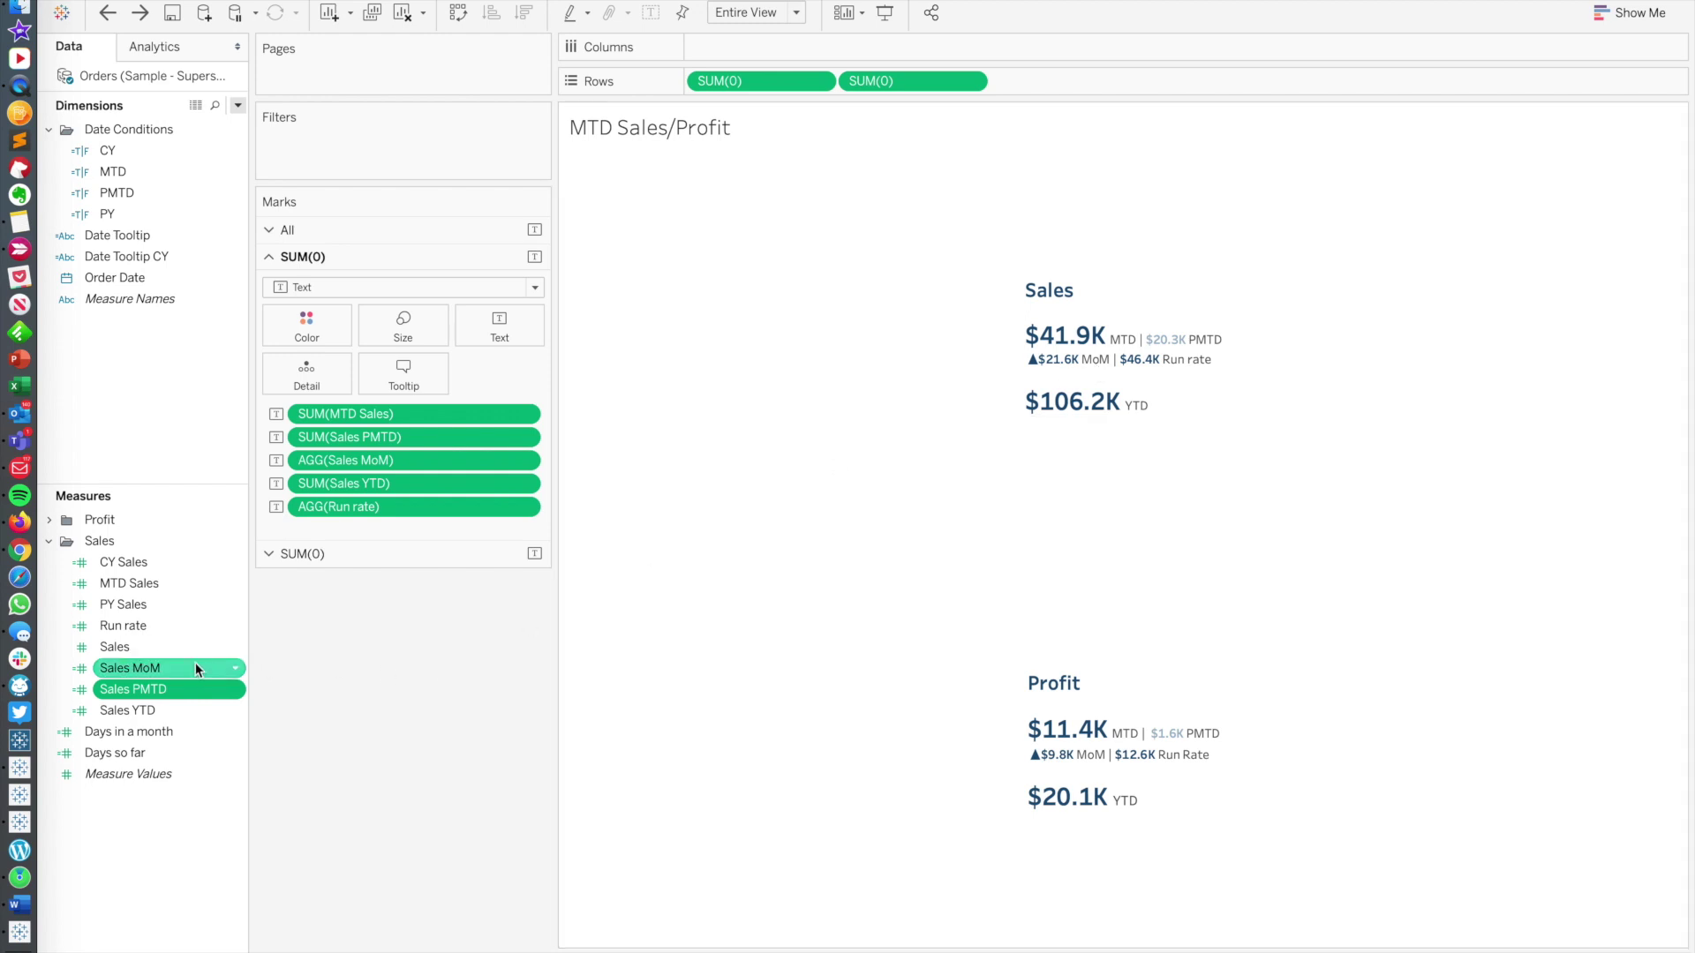
pyautogui.rightClick(194, 668)
pyautogui.click(263, 353)
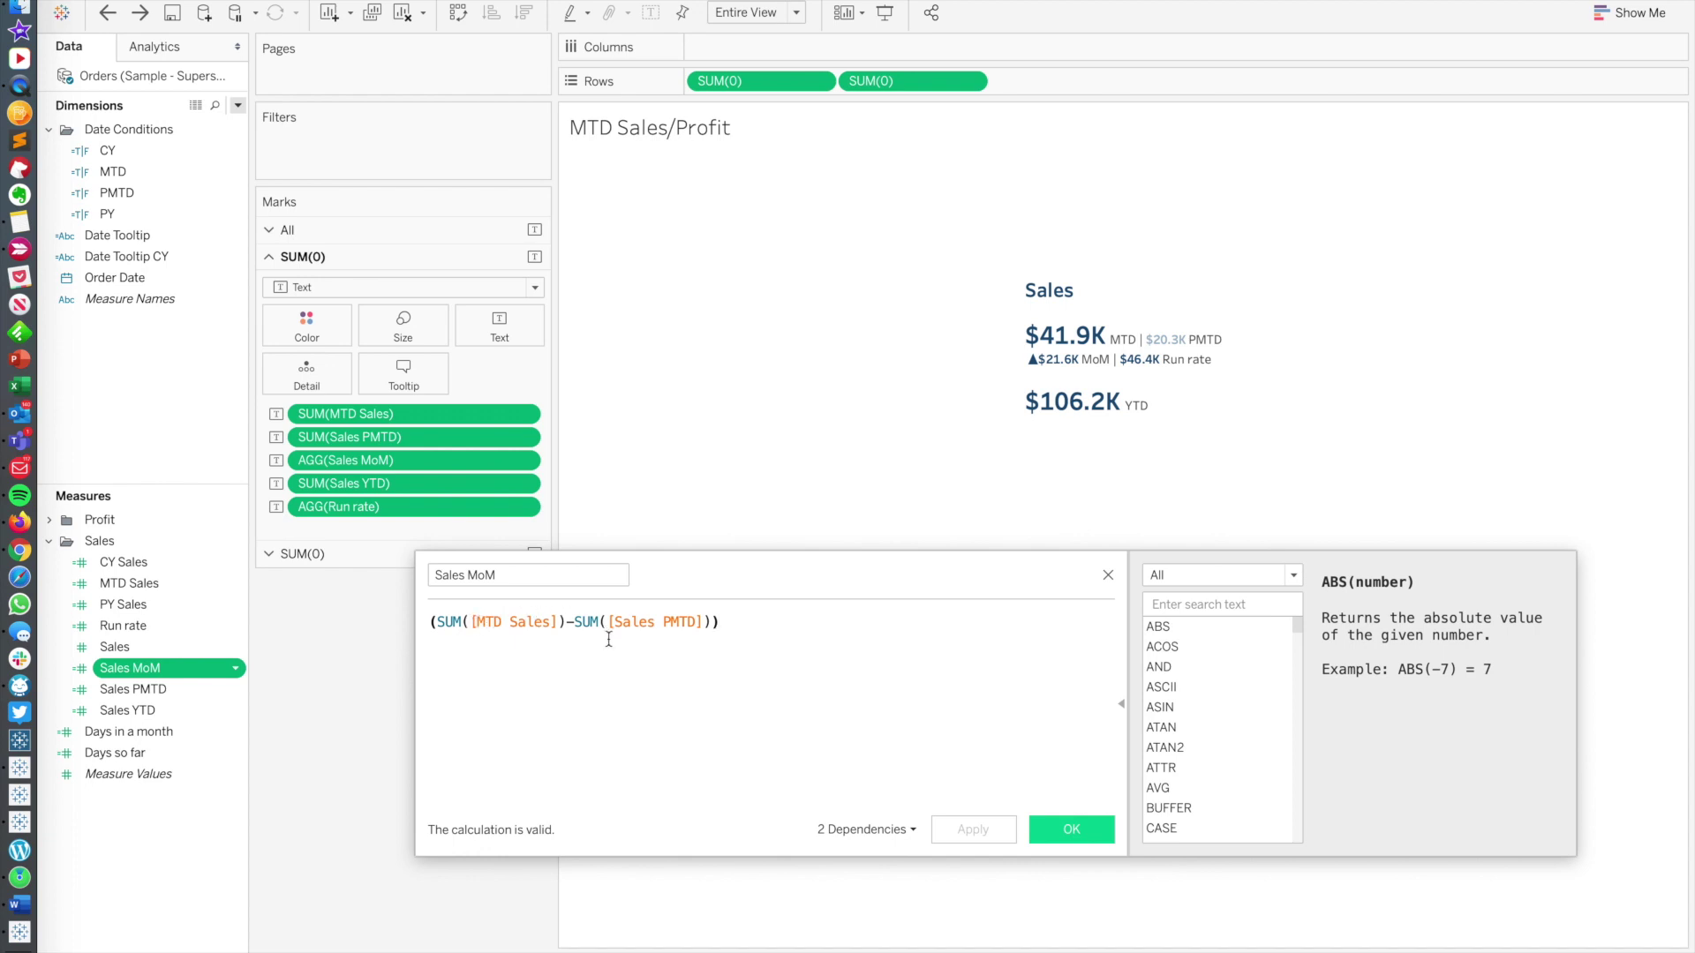
pyautogui.keyDown('shift'); pyautogui.click(549, 627); pyautogui.keyUp('shift')
pyautogui.doubleClick(481, 628)
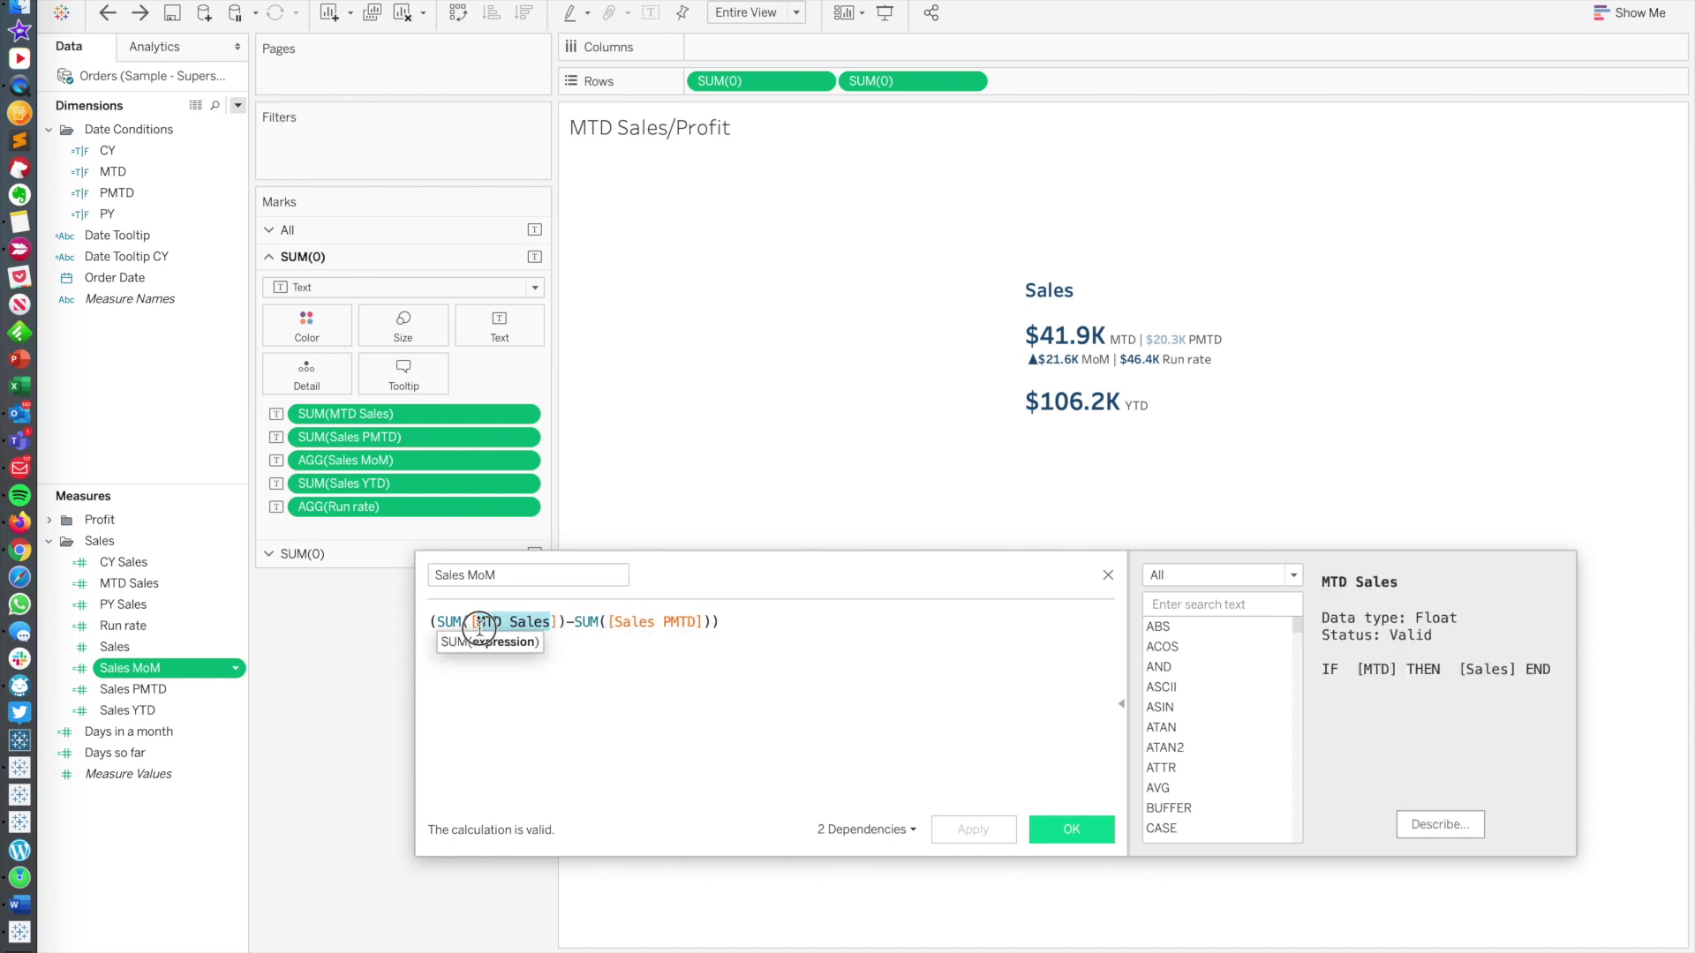
pyautogui.doubleClick(677, 624)
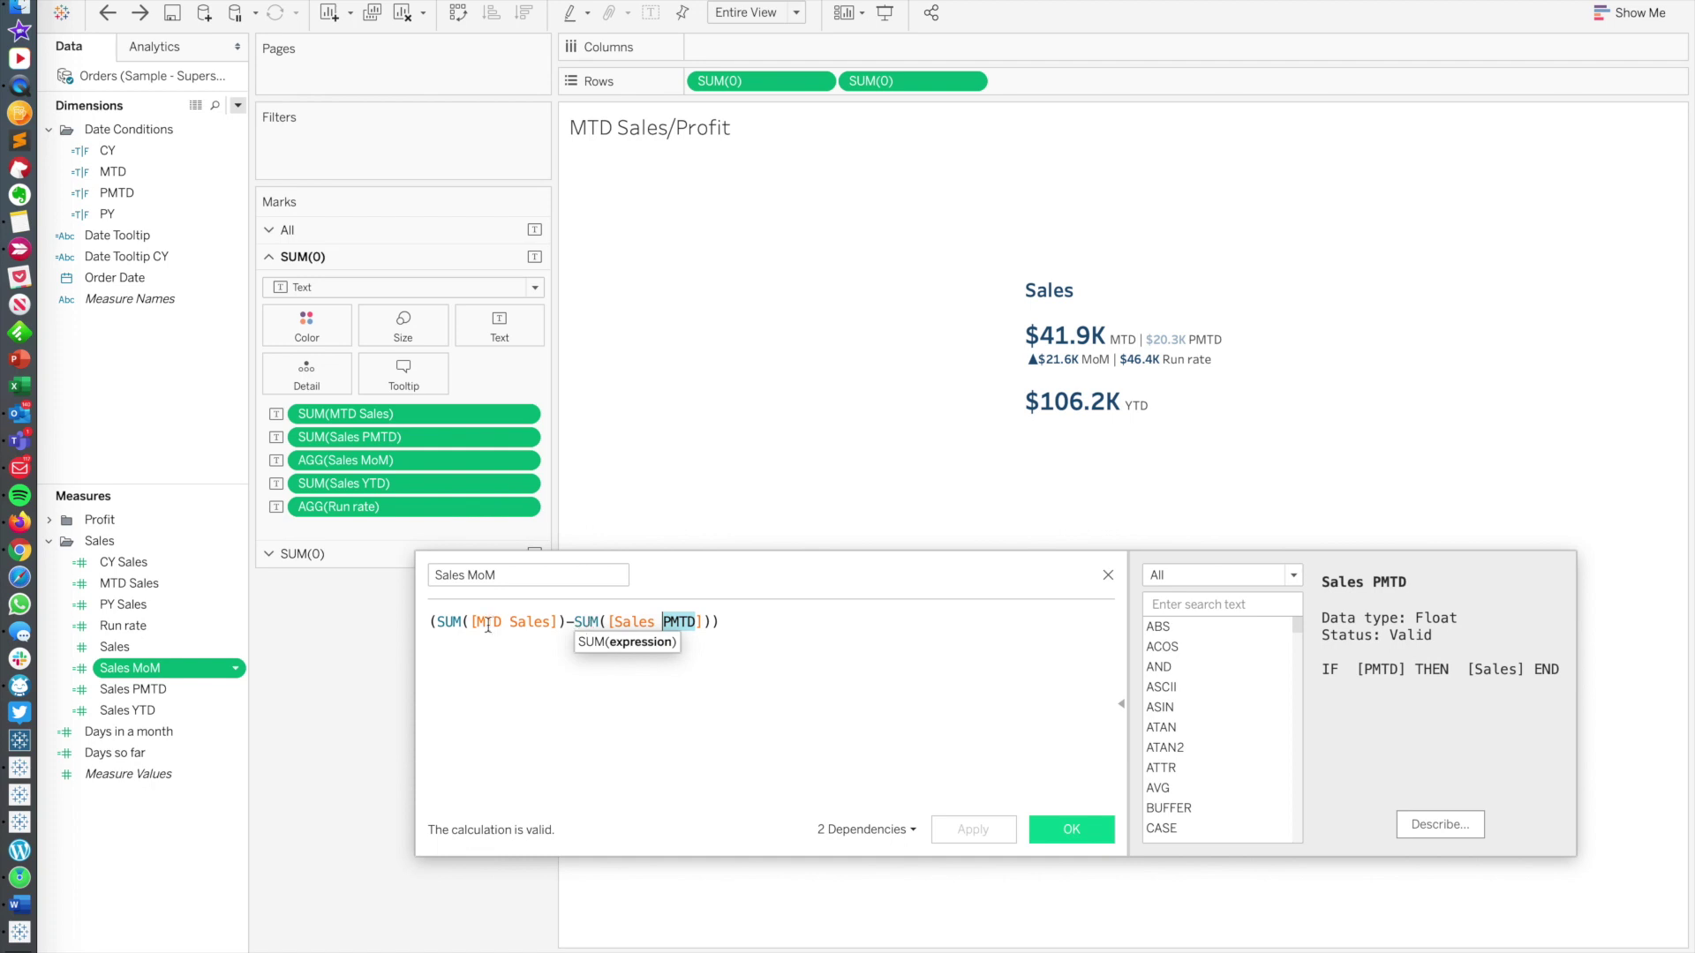
pyautogui.click(1063, 830)
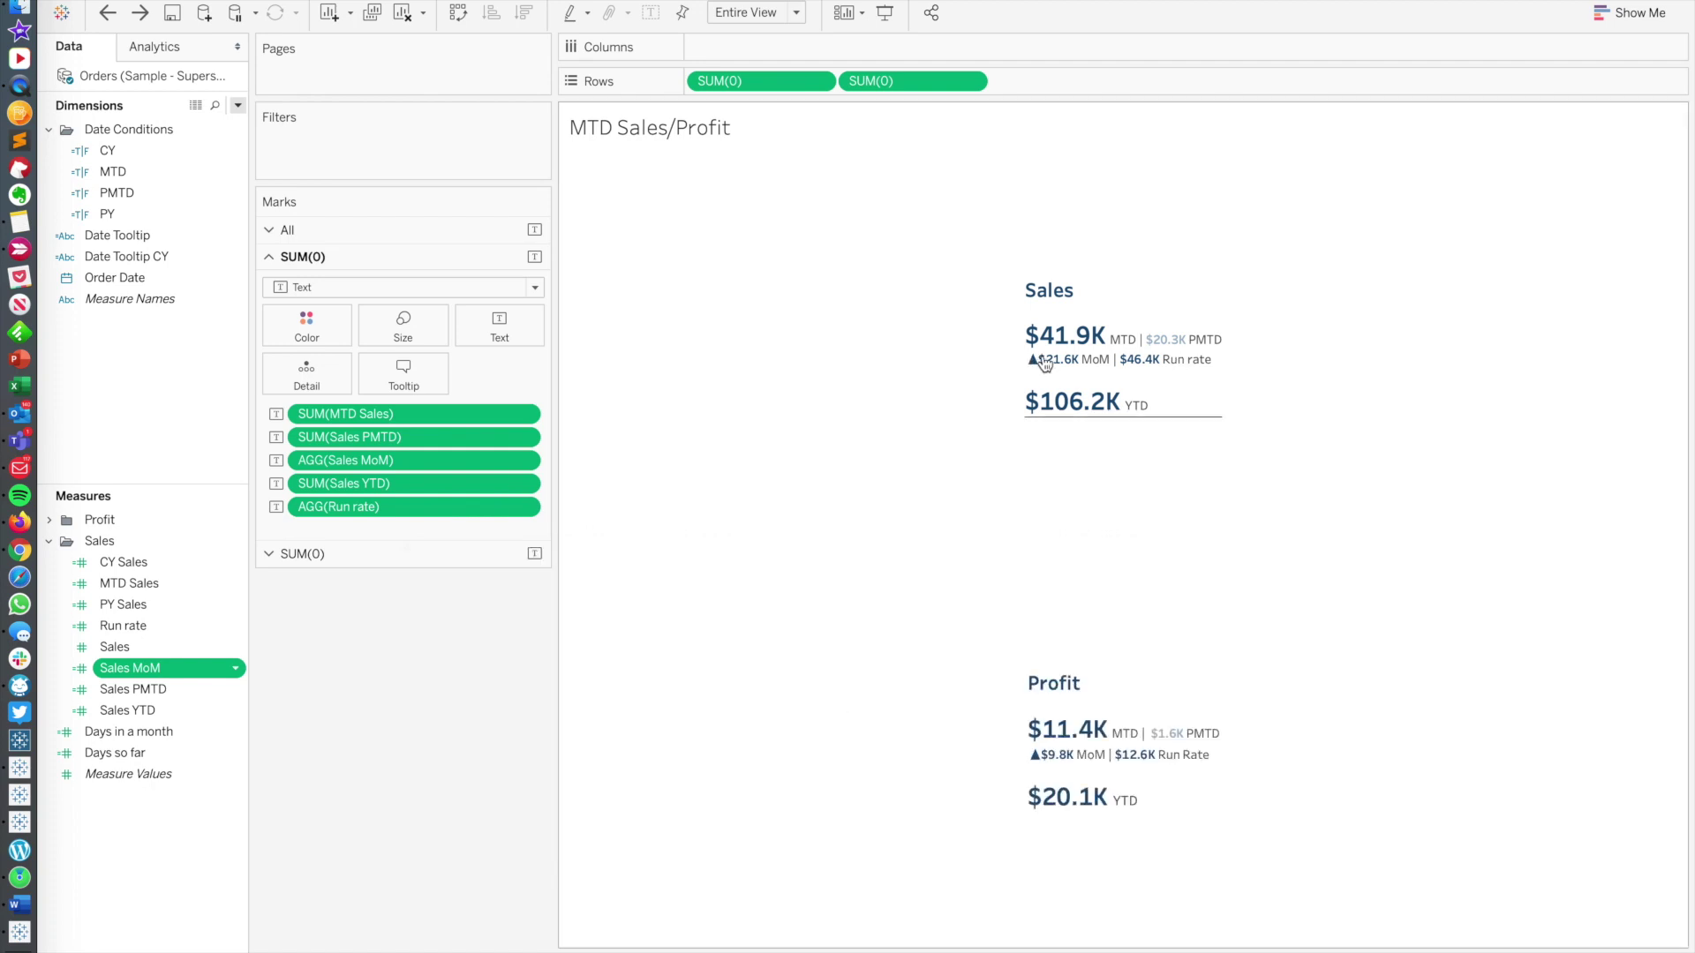
pyautogui.rightClick(372, 463)
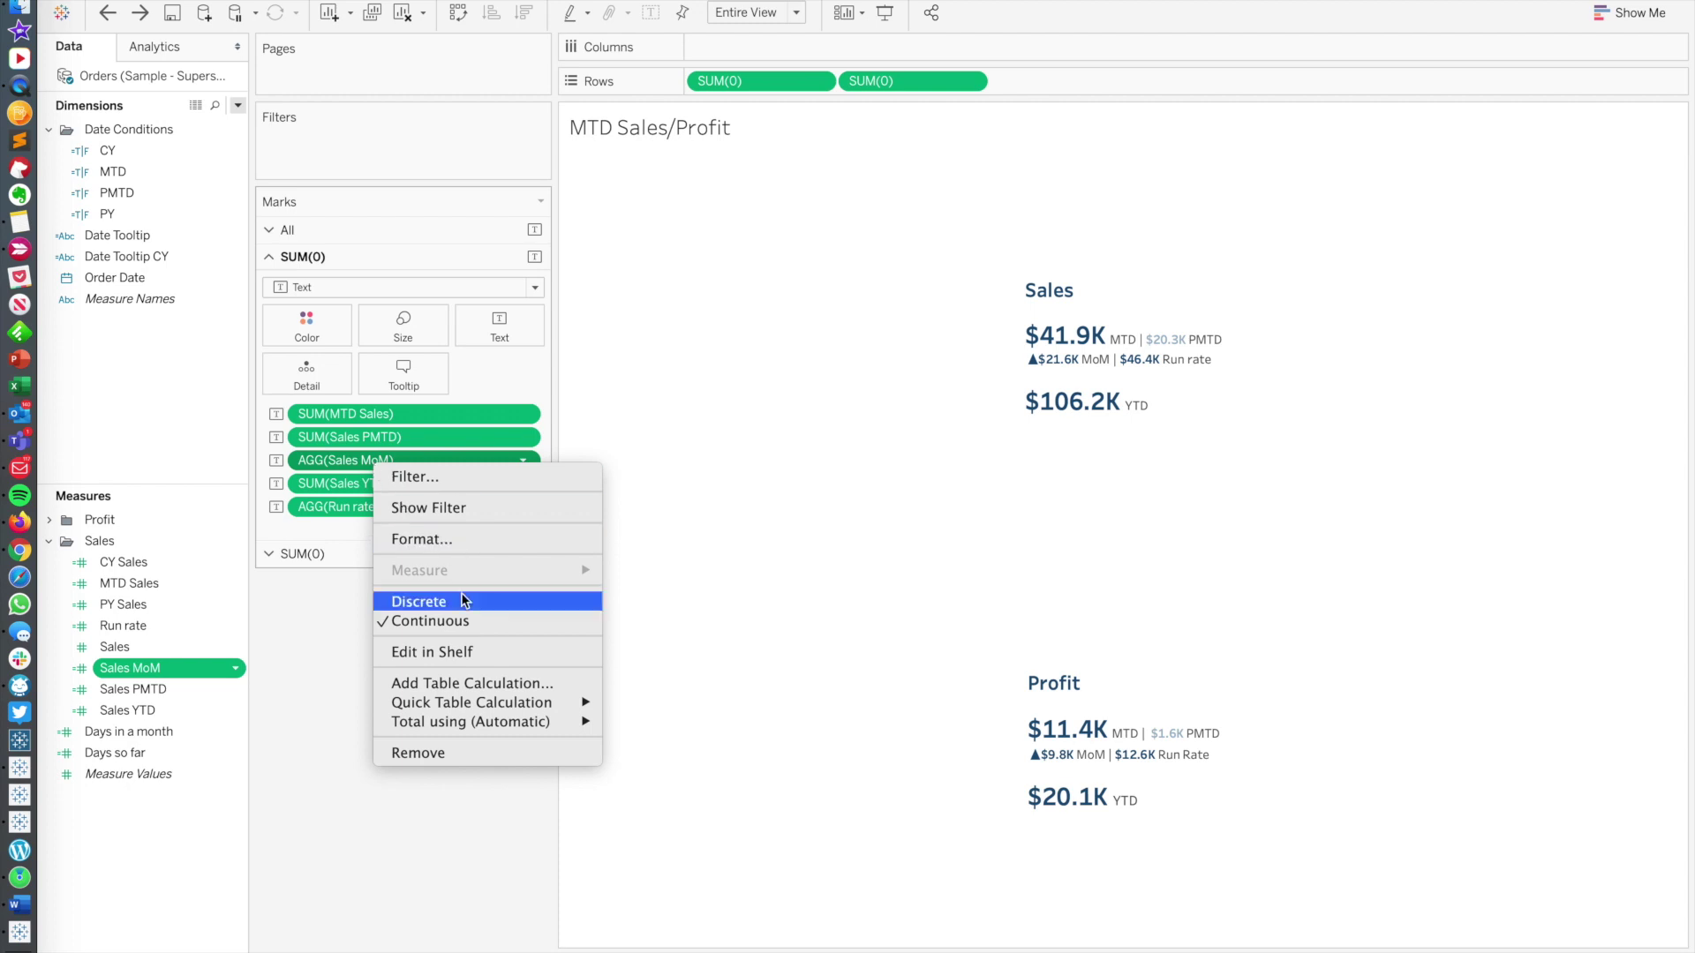
pyautogui.click(344, 461)
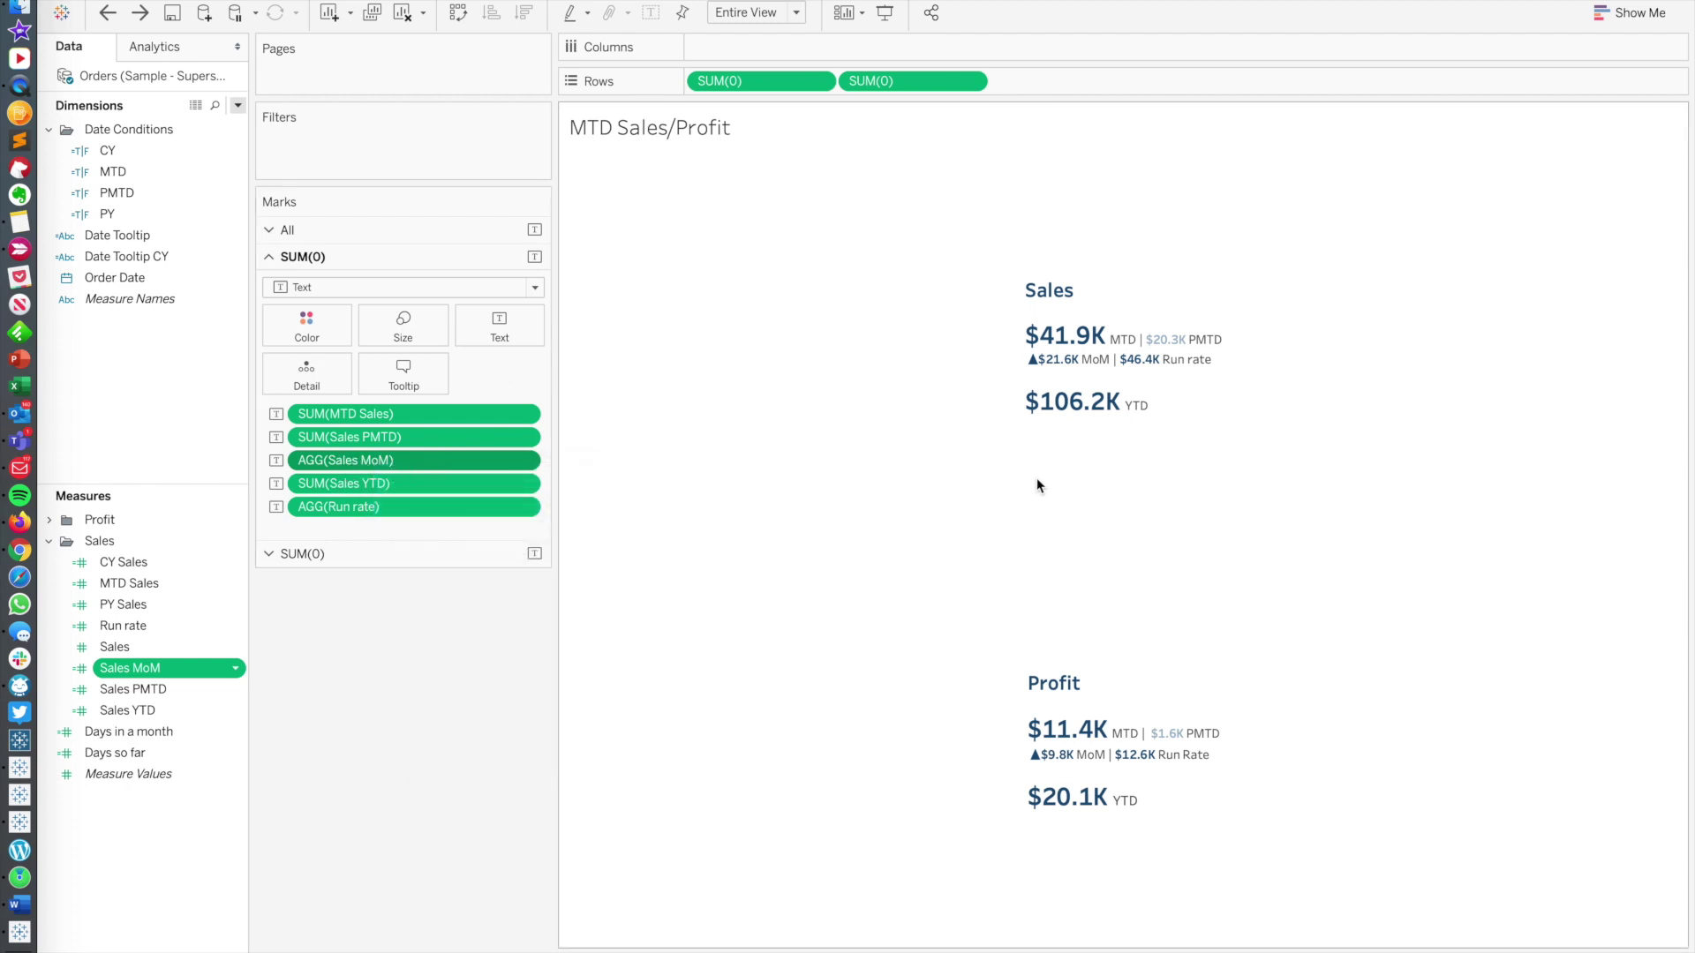
pyautogui.rightClick(399, 461)
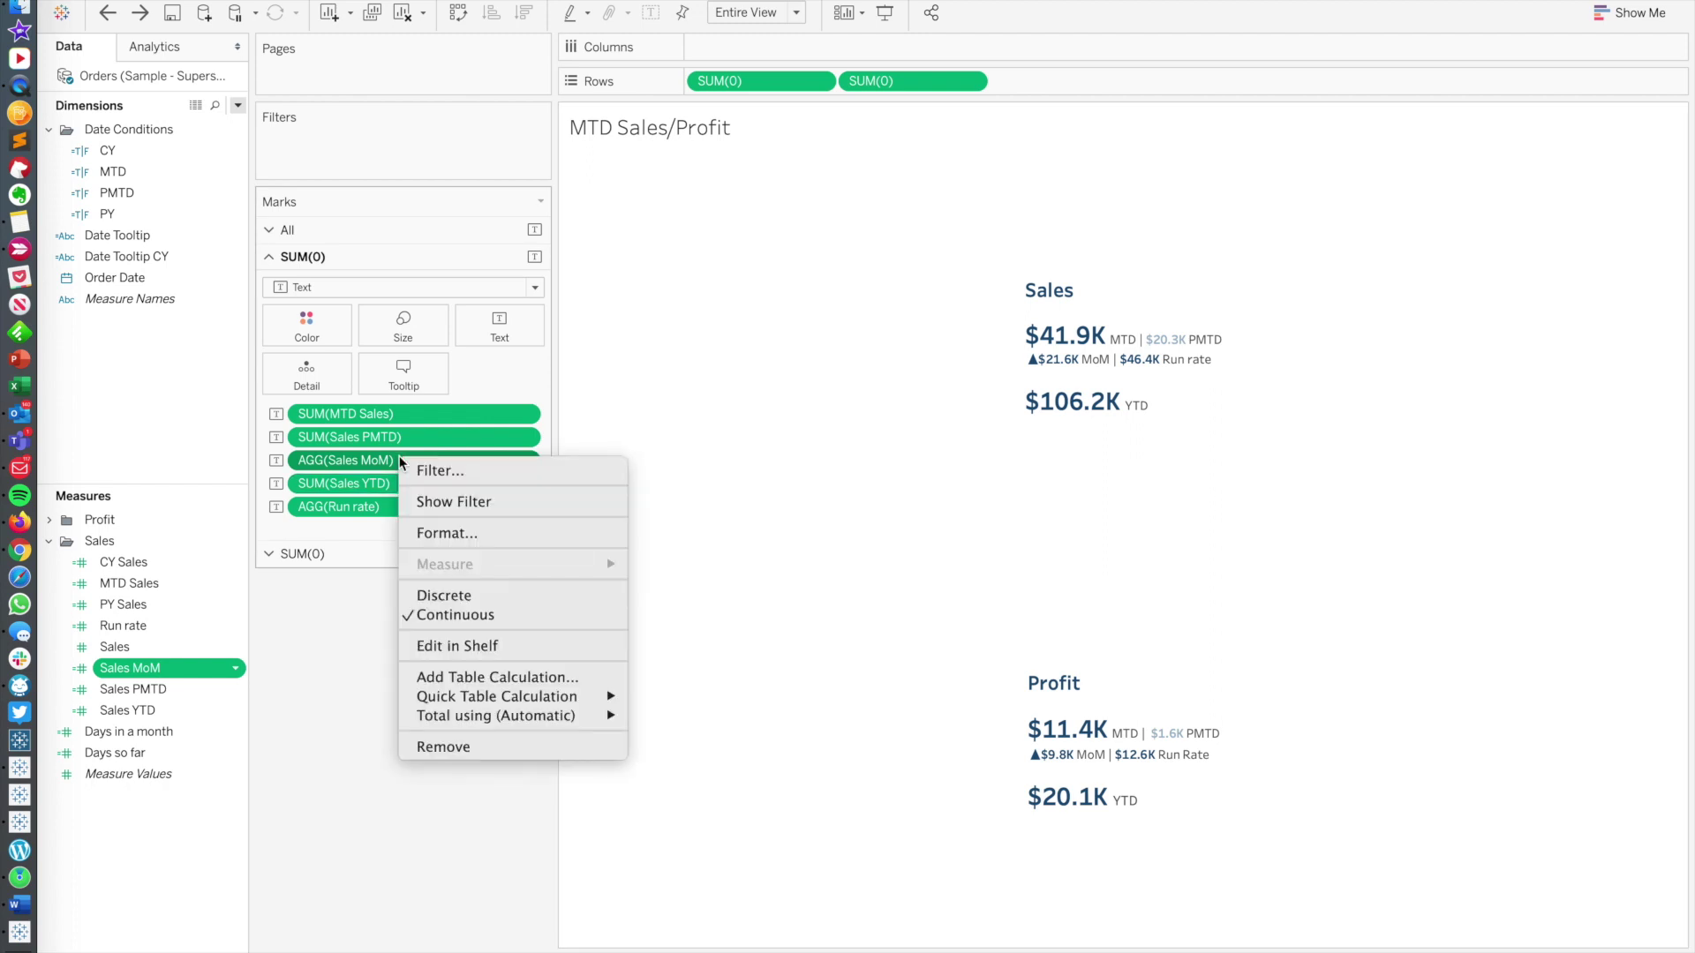
pyautogui.click(502, 532)
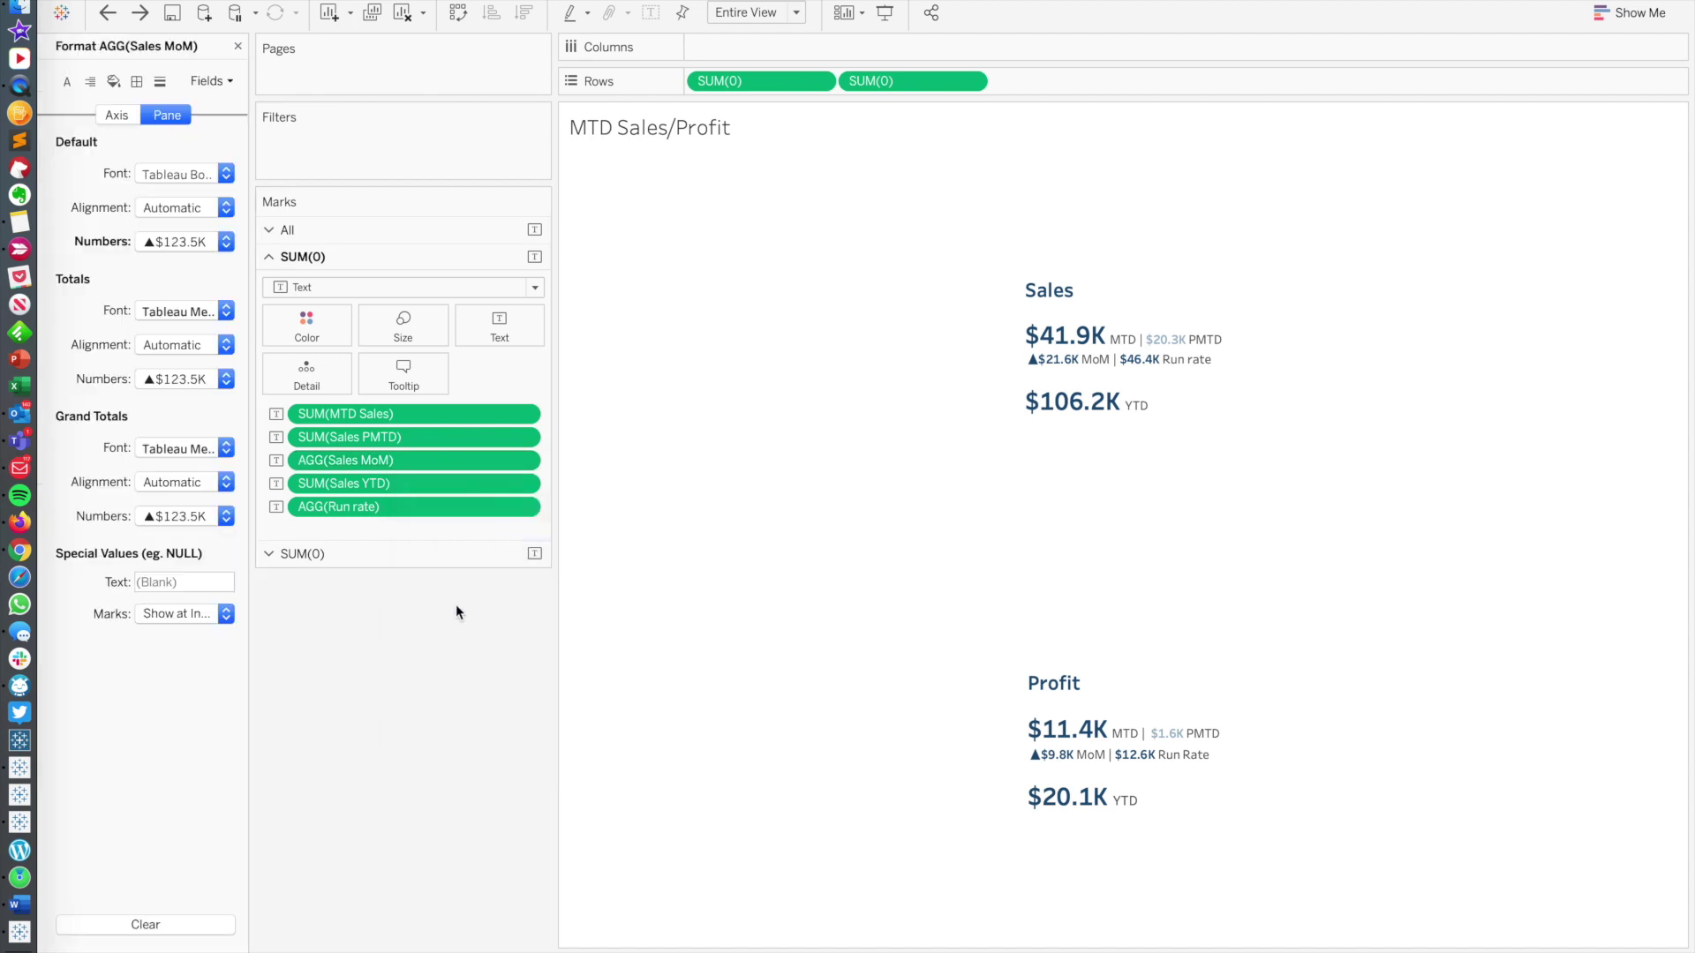
pyautogui.click(172, 245)
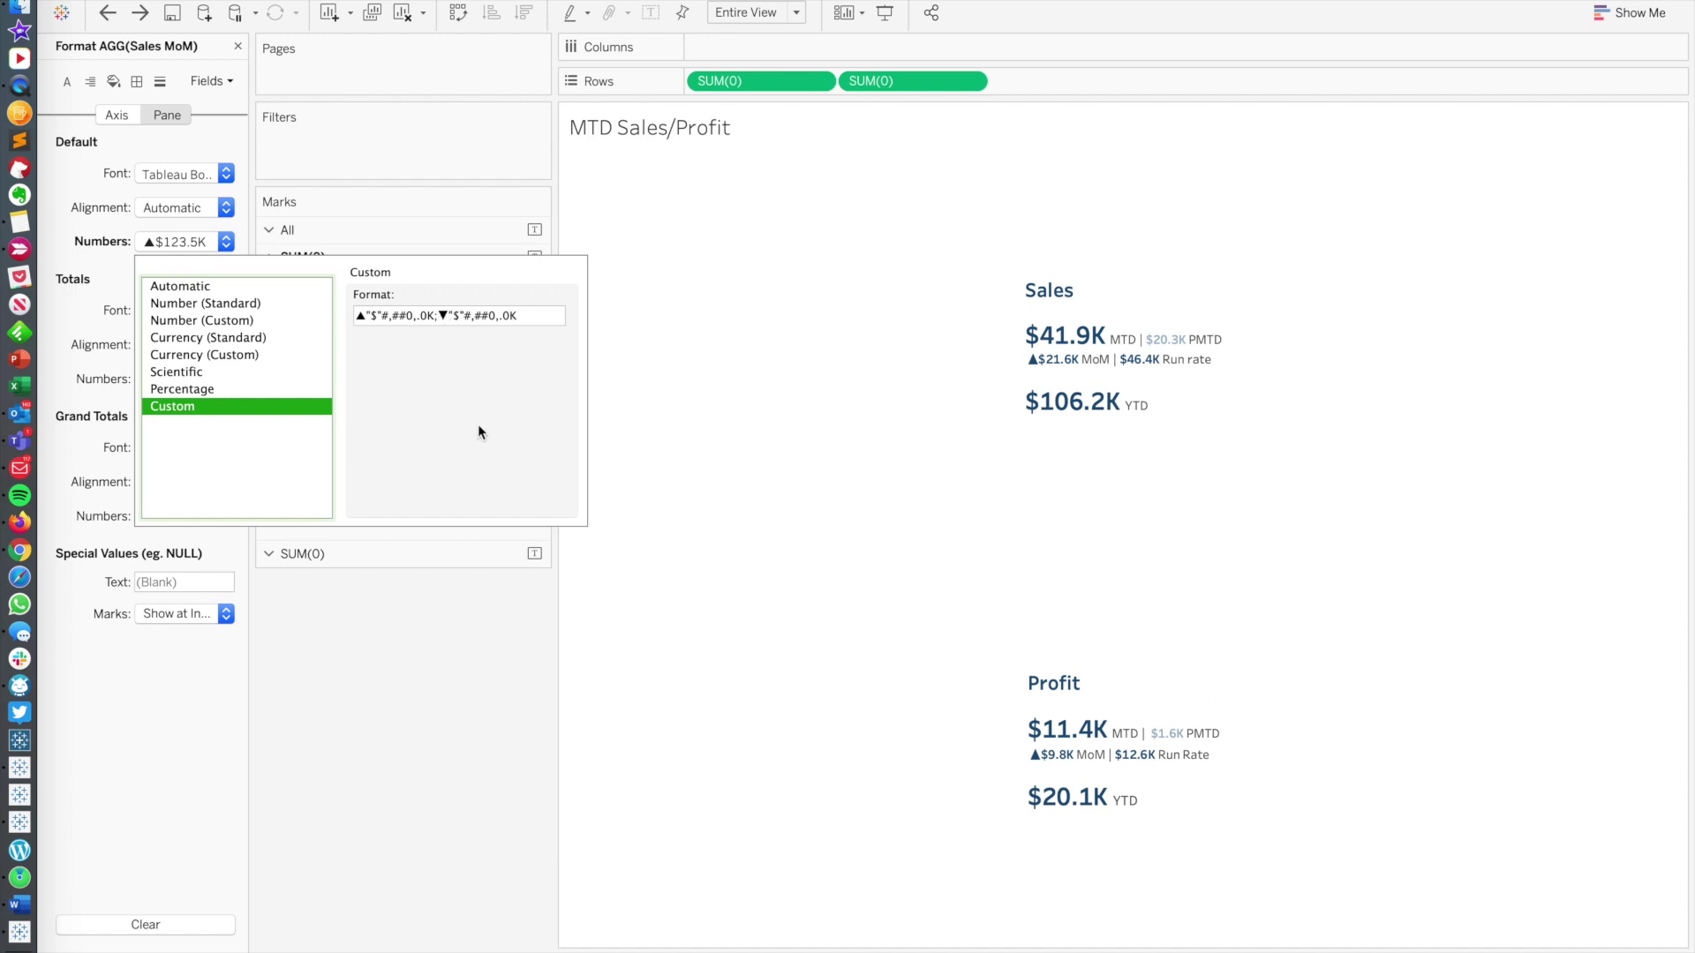
pyautogui.click(376, 575)
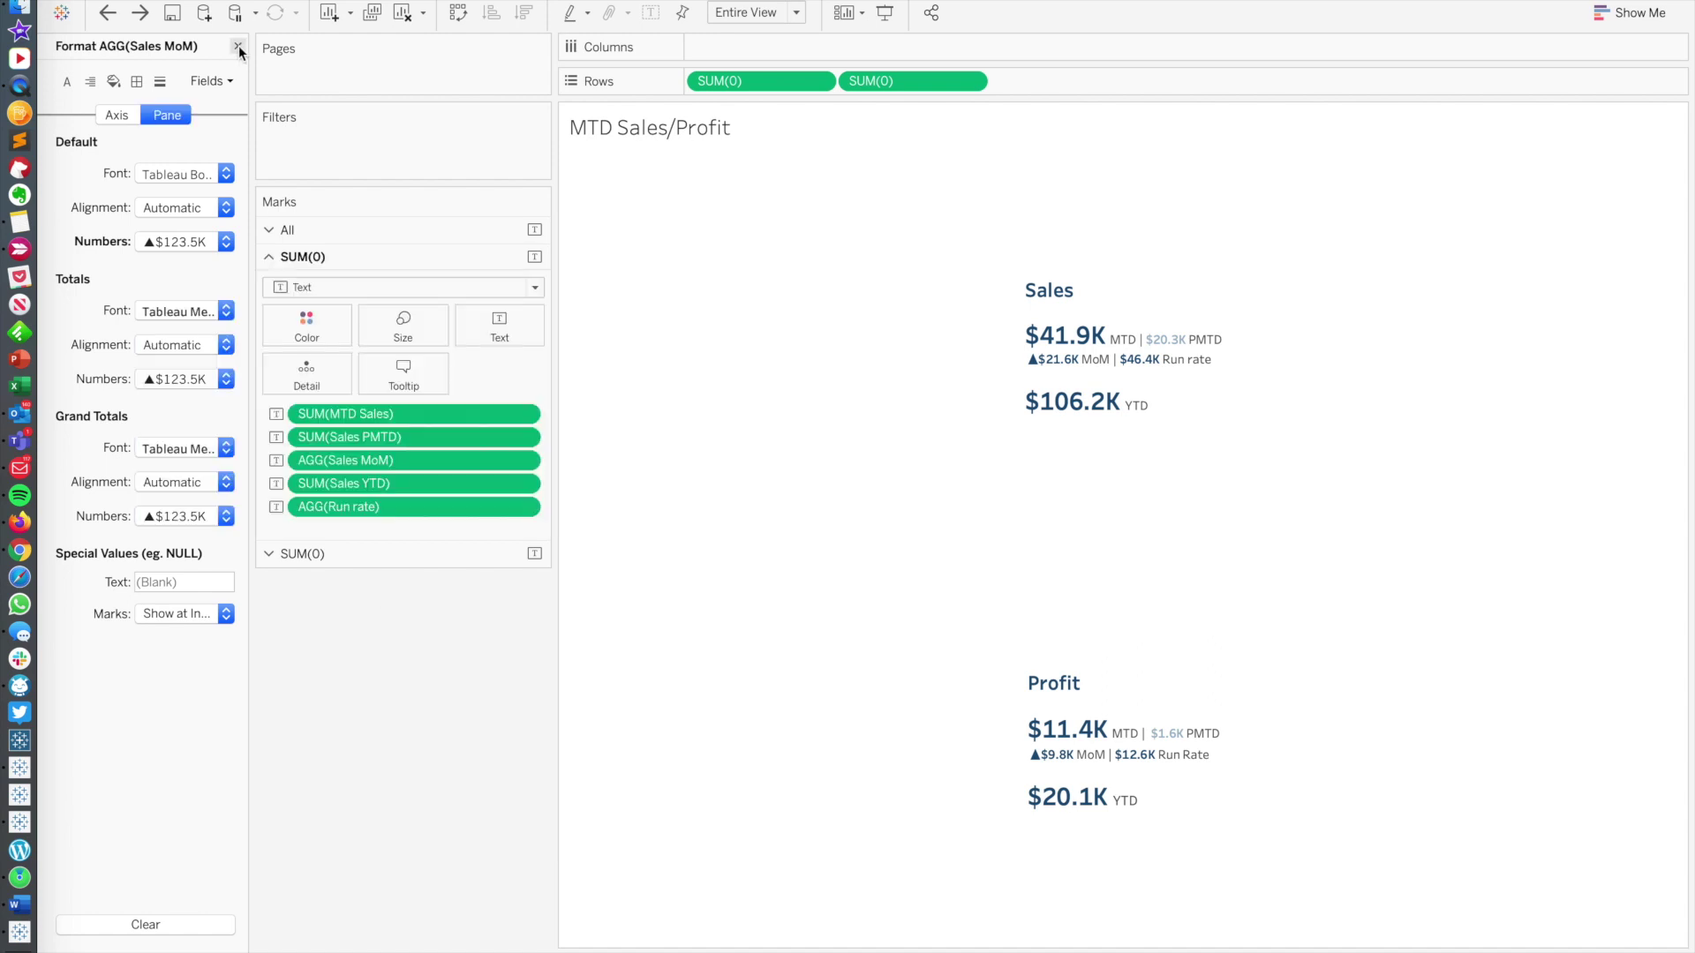
pyautogui.click(239, 46)
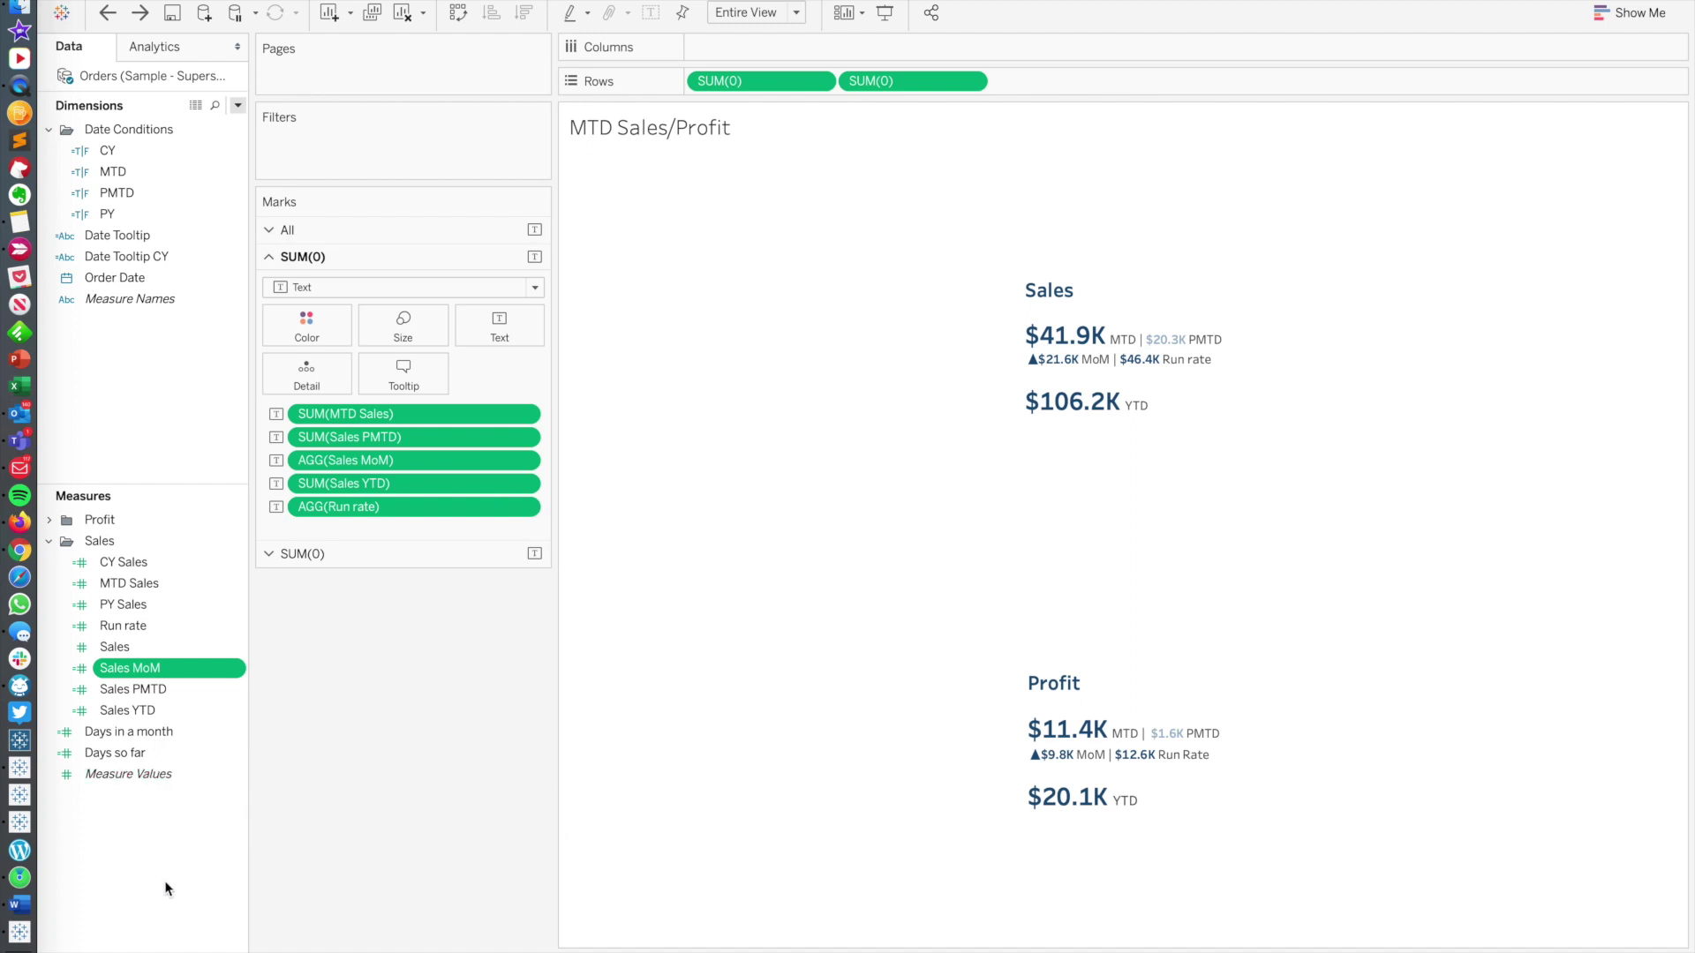
pyautogui.rightClick(143, 739)
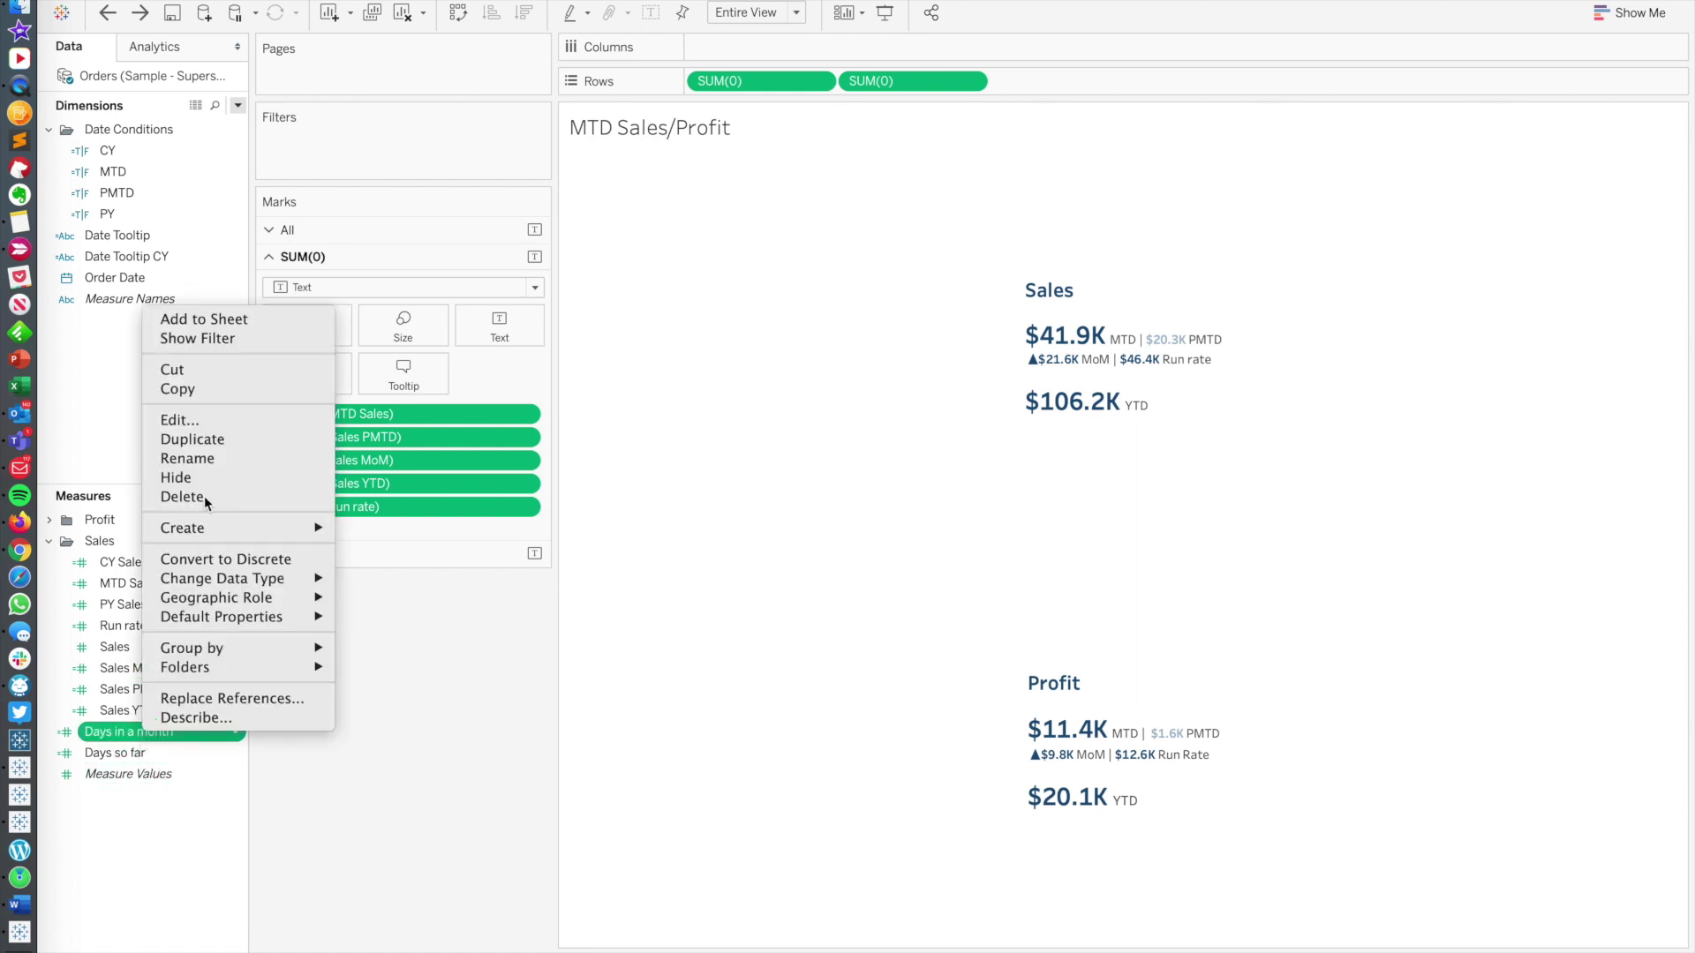
# Step: Open the Days in a month calculation and wrap its second DATETRUNC onto an indented line
pyautogui.click(181, 419)
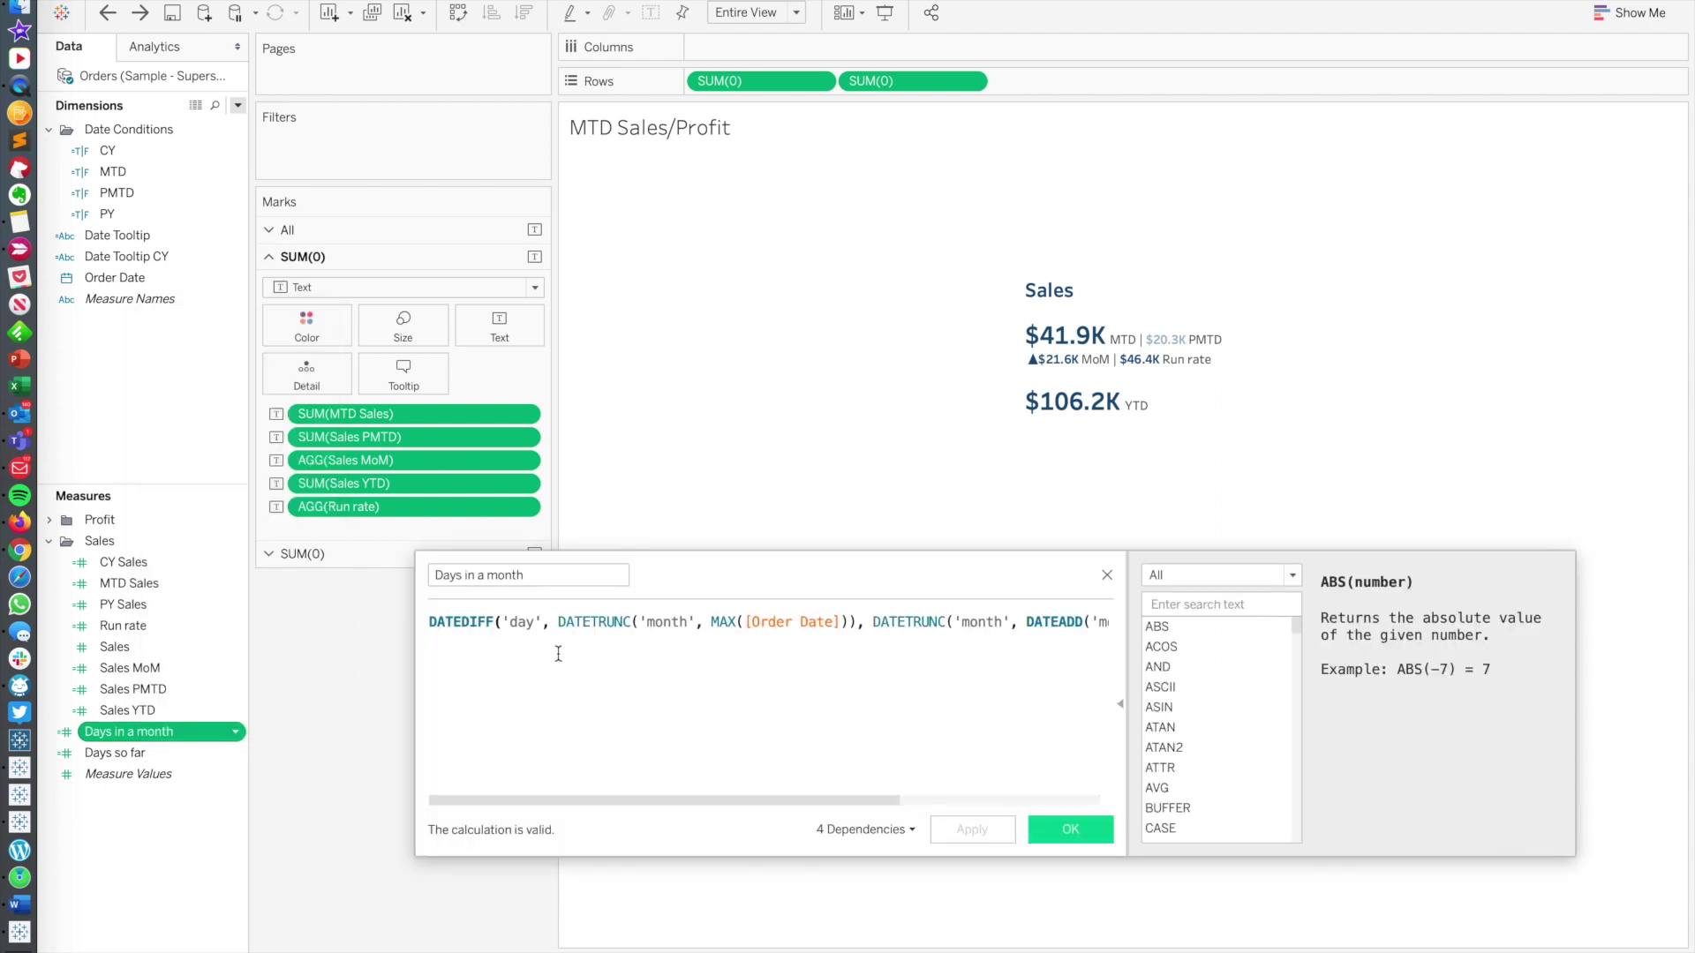
pyautogui.click(881, 622)
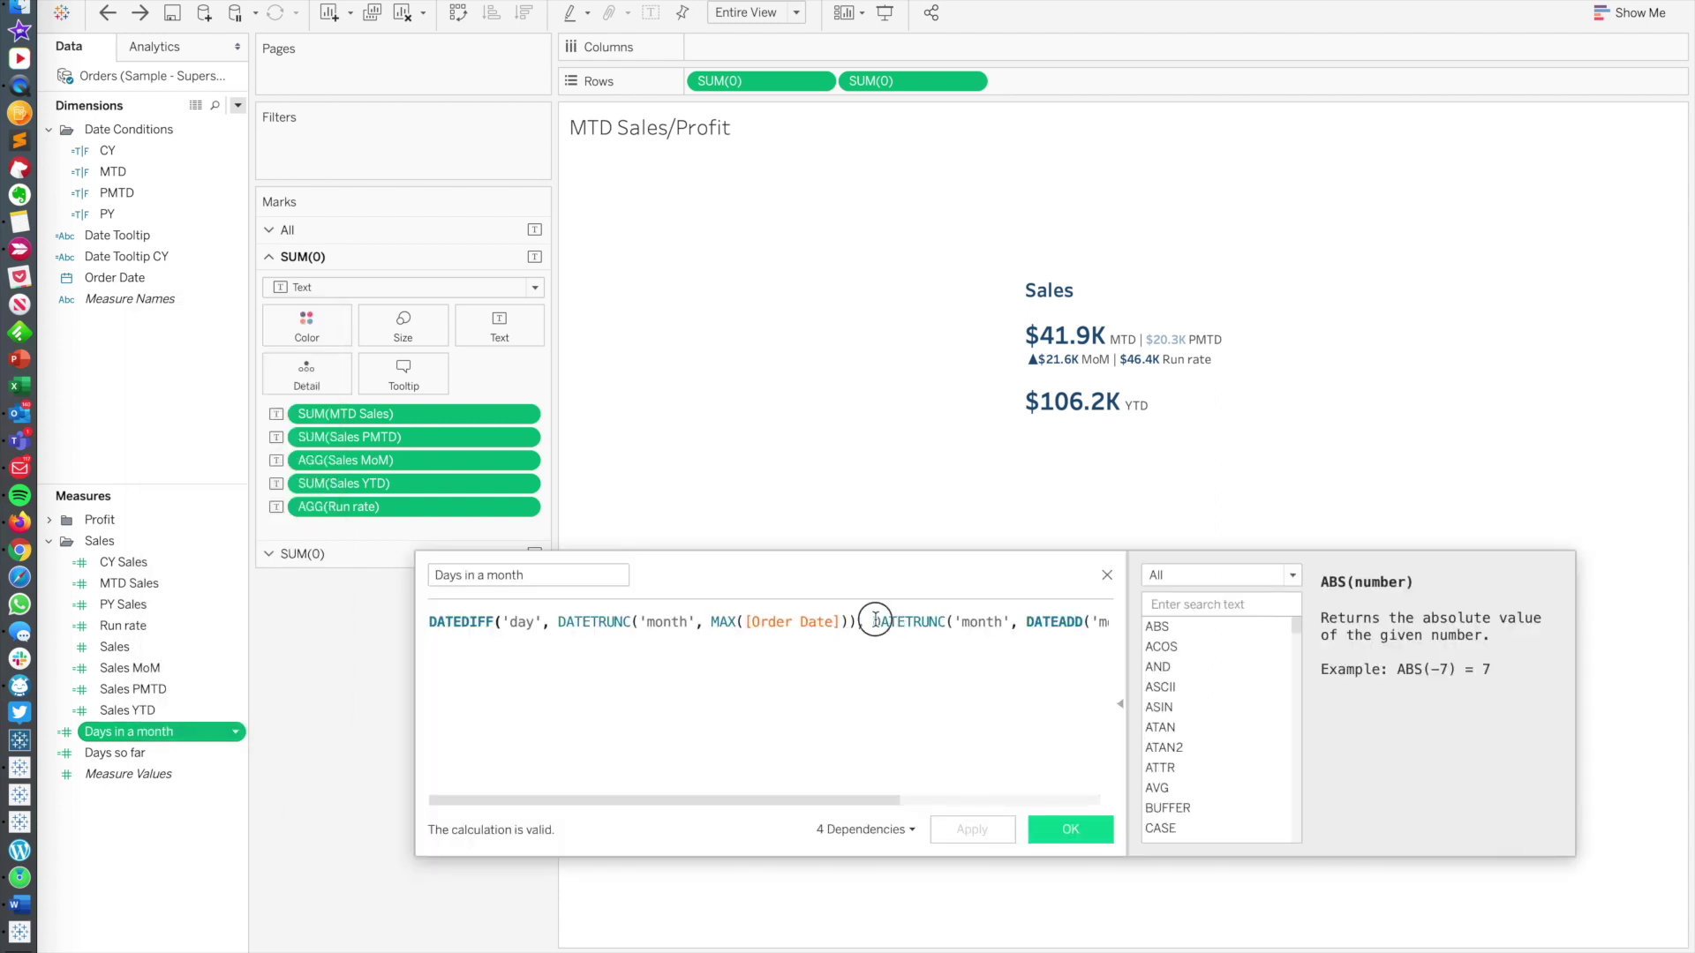
pyautogui.click(1015, 626)
pyautogui.press('Return')
pyautogui.press('Tab')
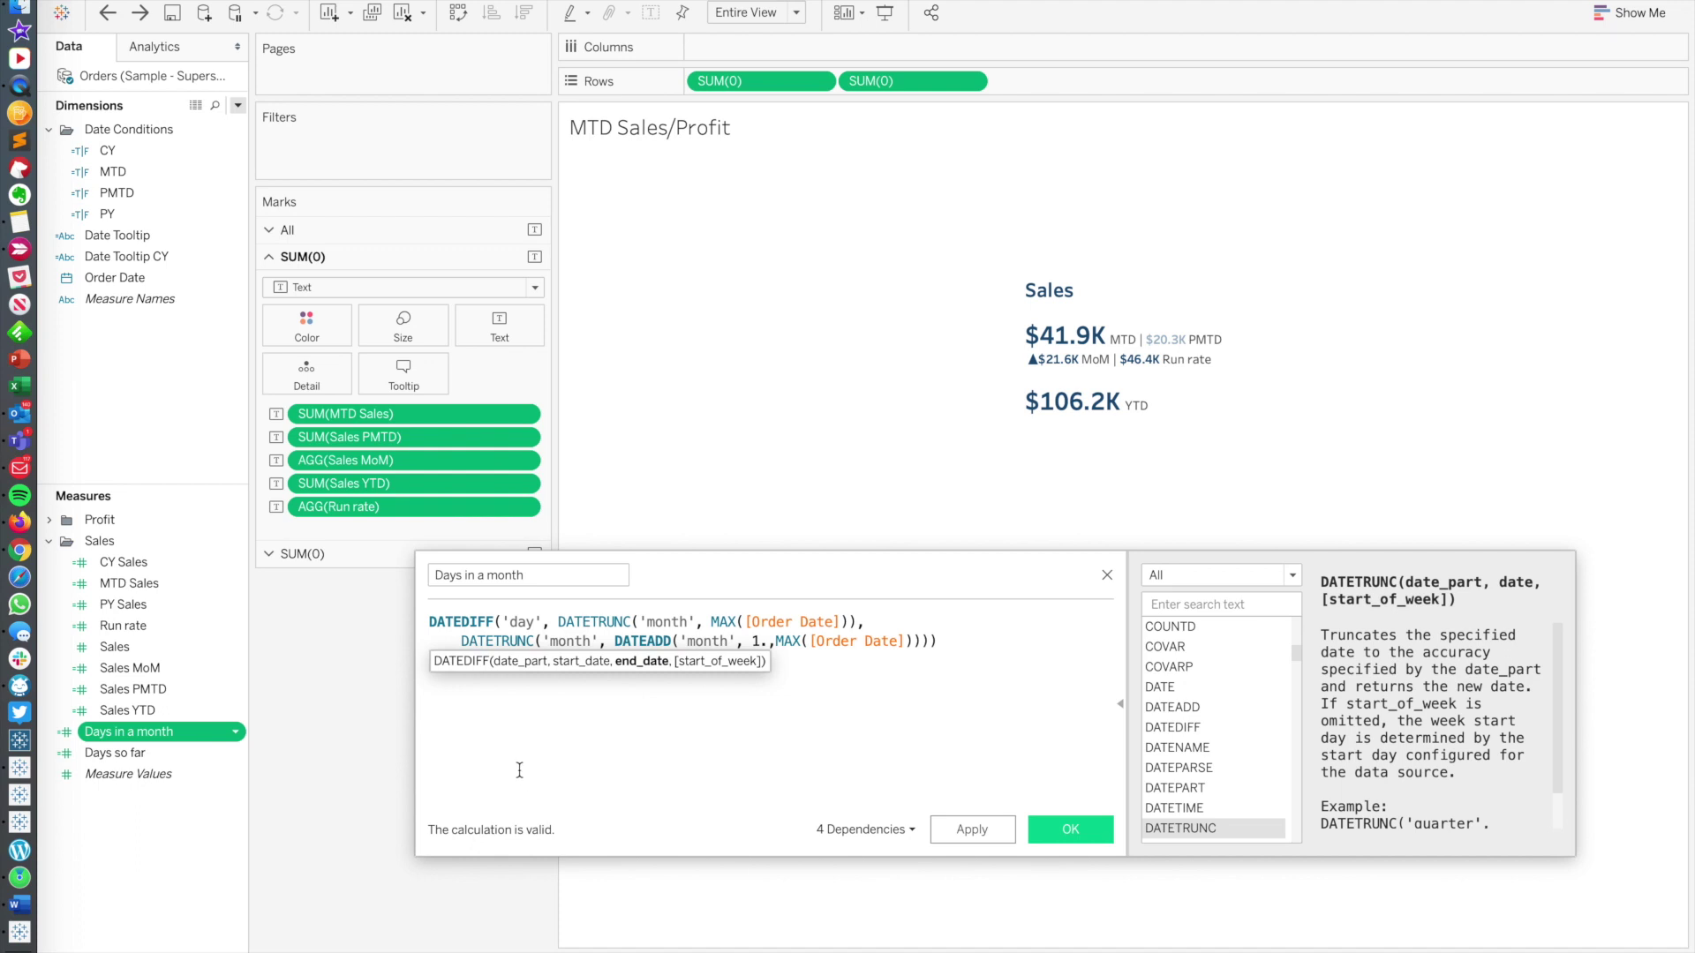
# Step: Review the DATEDIFF day date part and its argument hint, then the second DATETRUNC expression
pyautogui.click(519, 770)
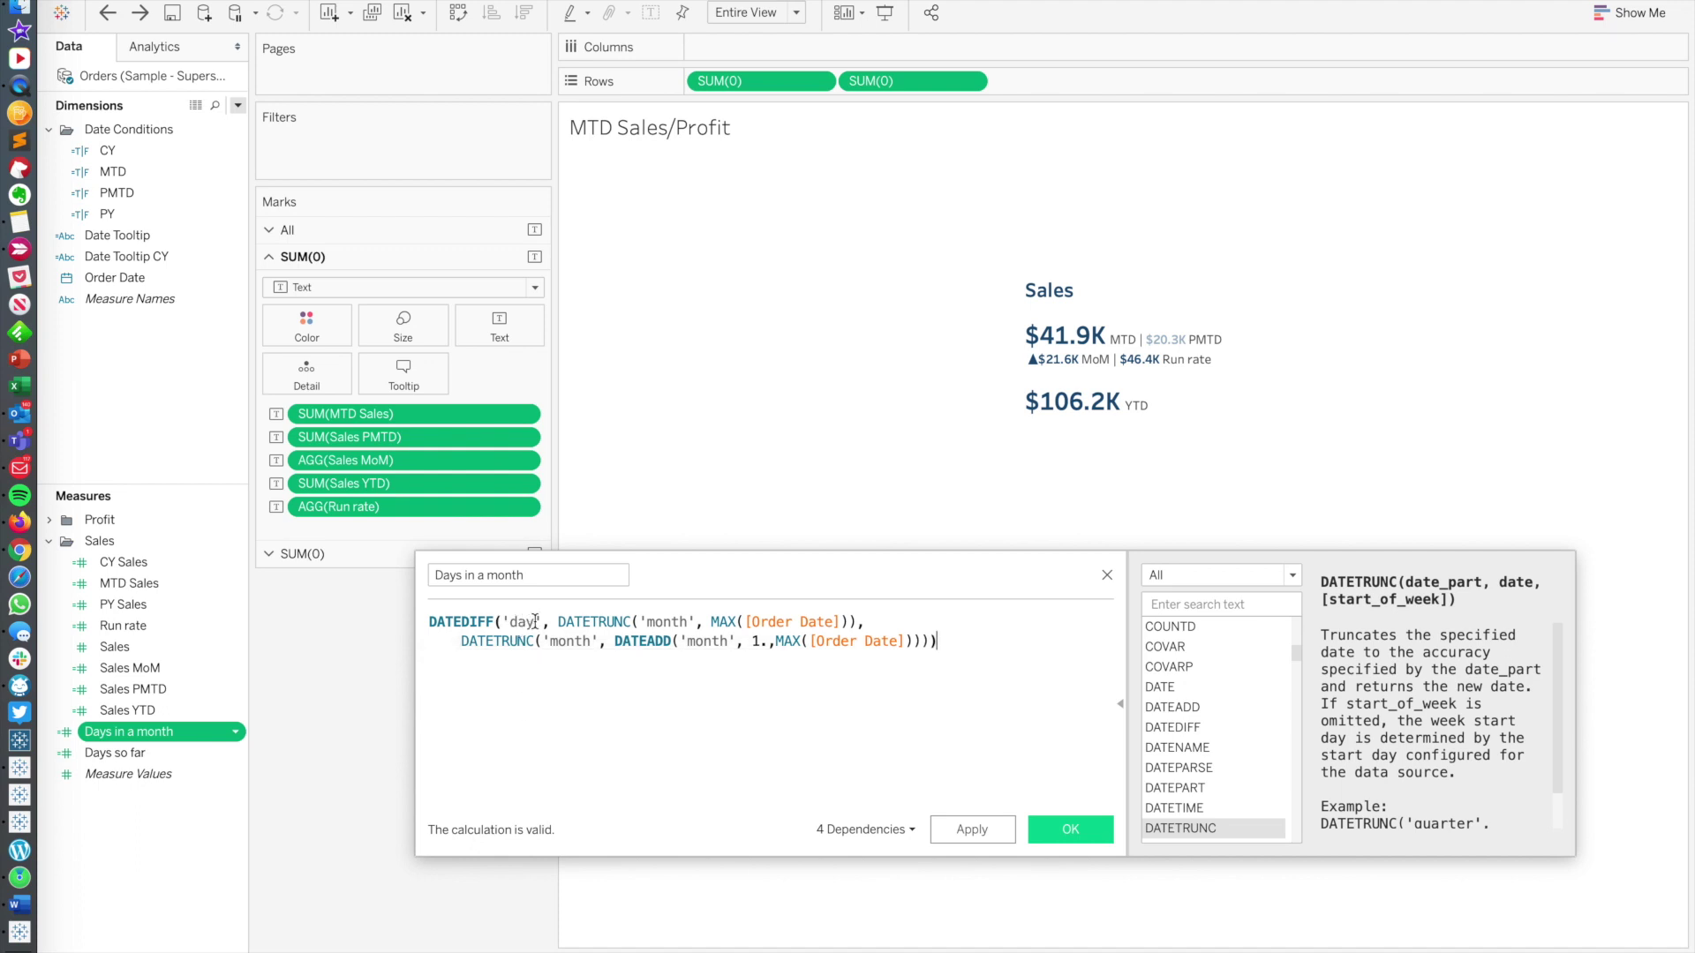
pyautogui.moveTo(535, 621); pyautogui.dragTo(512, 624)
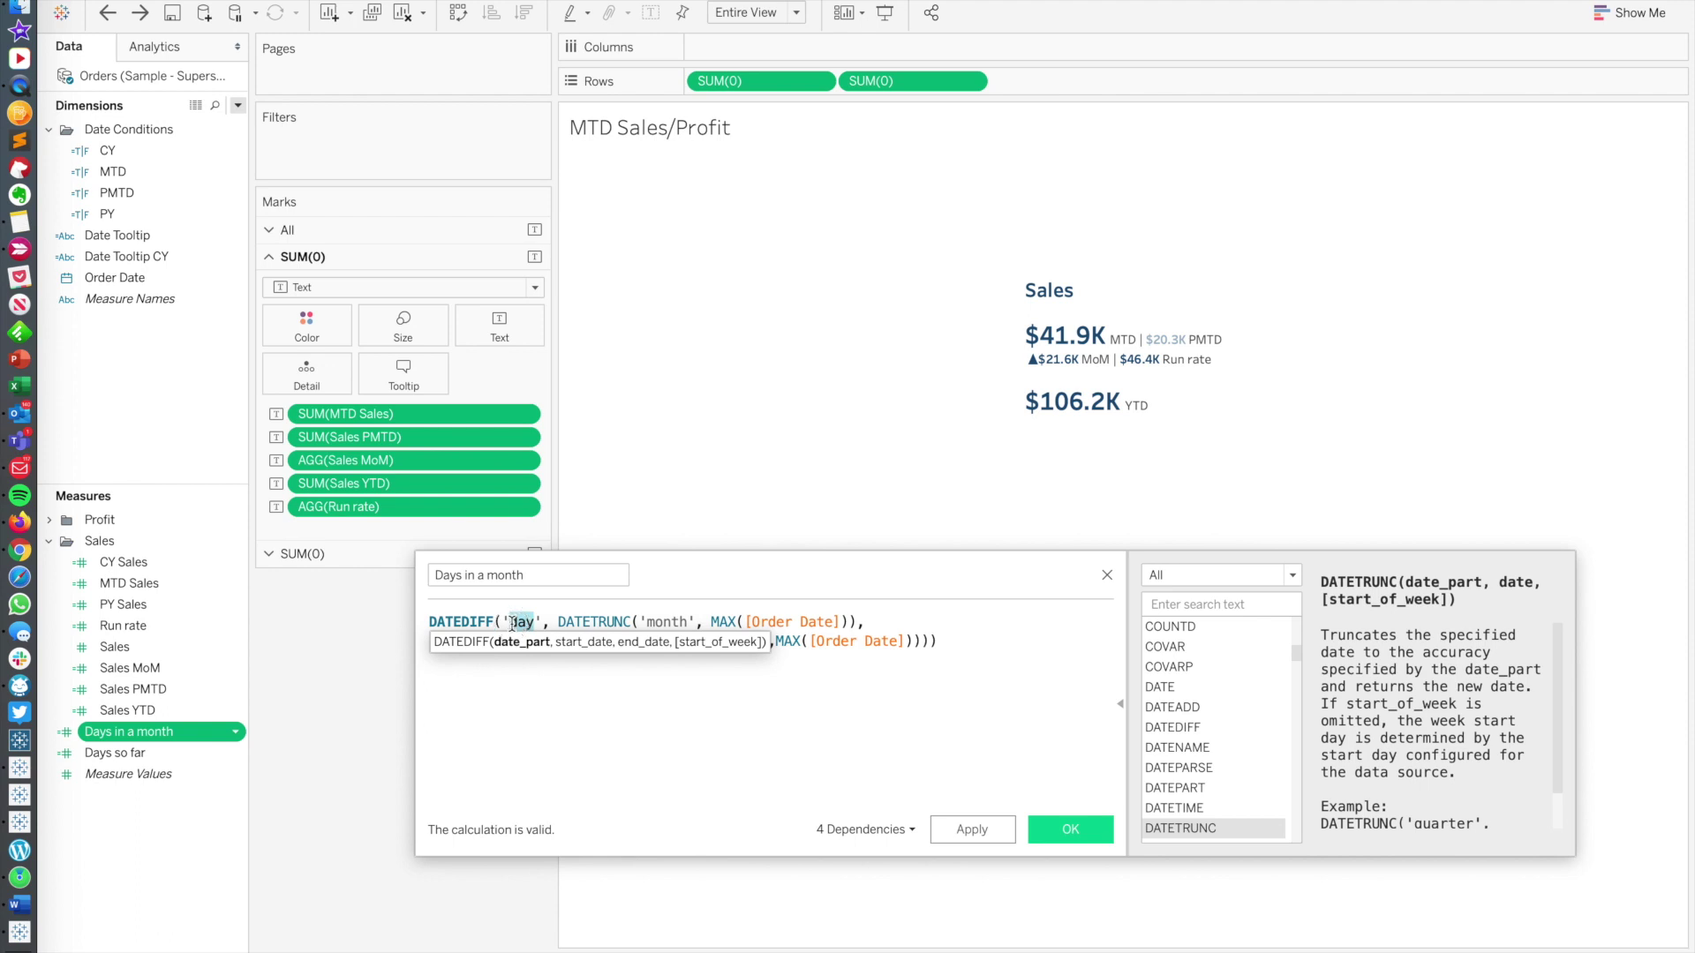
pyautogui.click(511, 732)
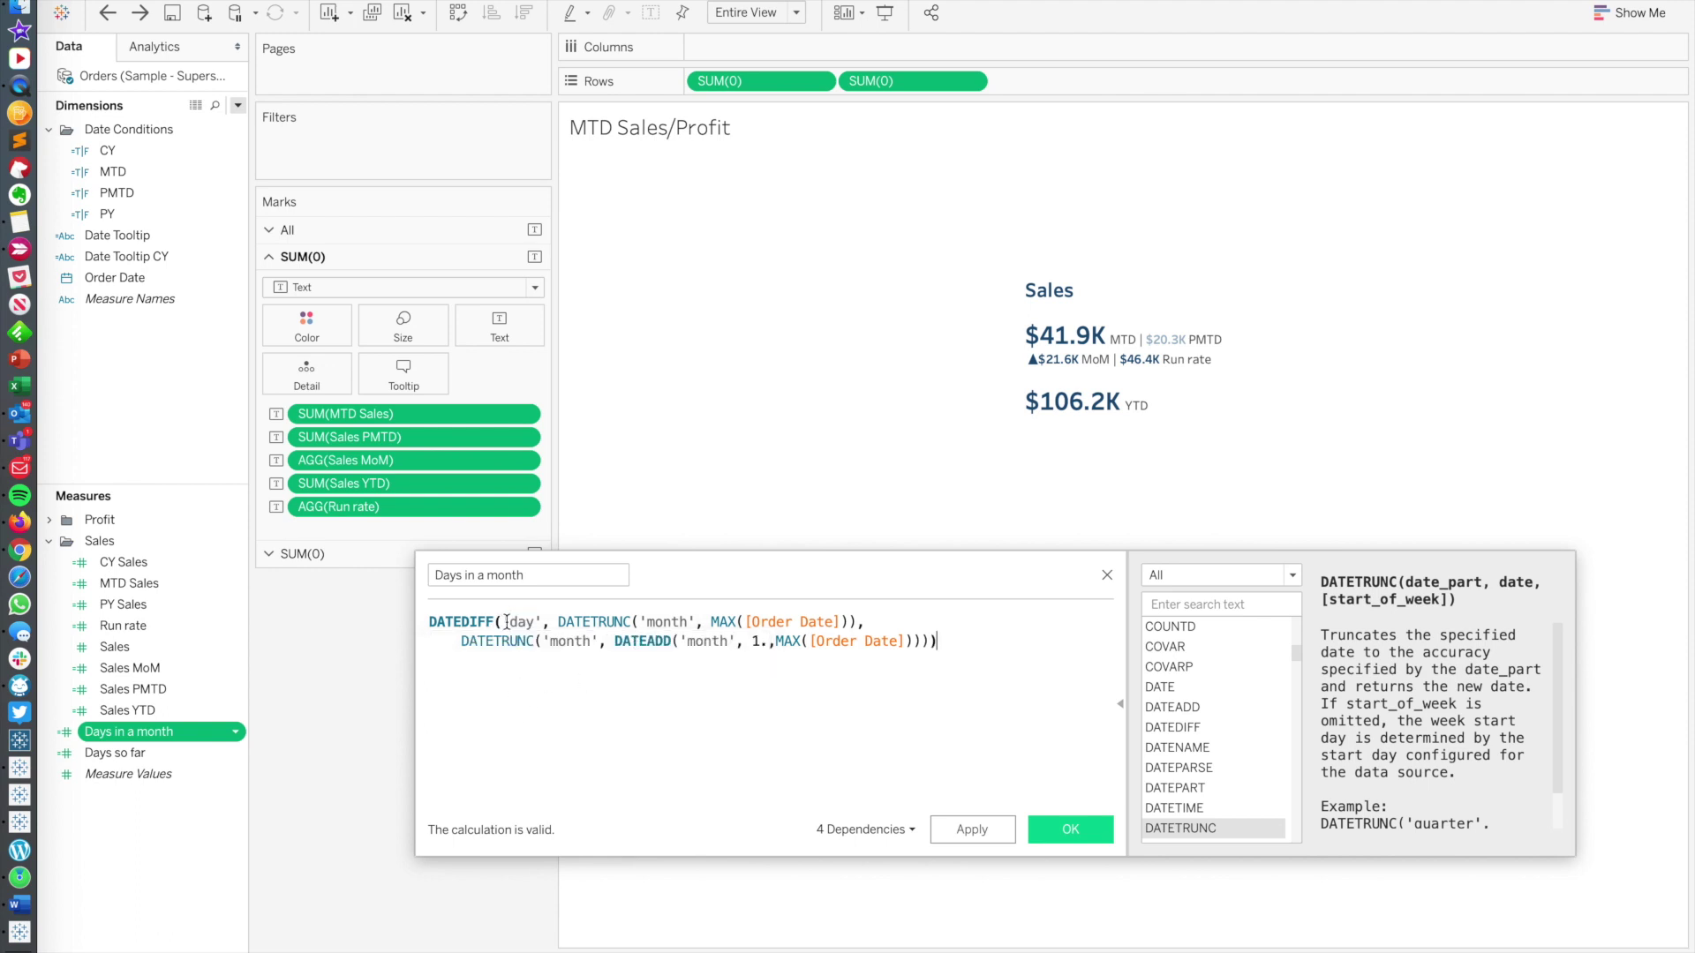
pyautogui.click(545, 624)
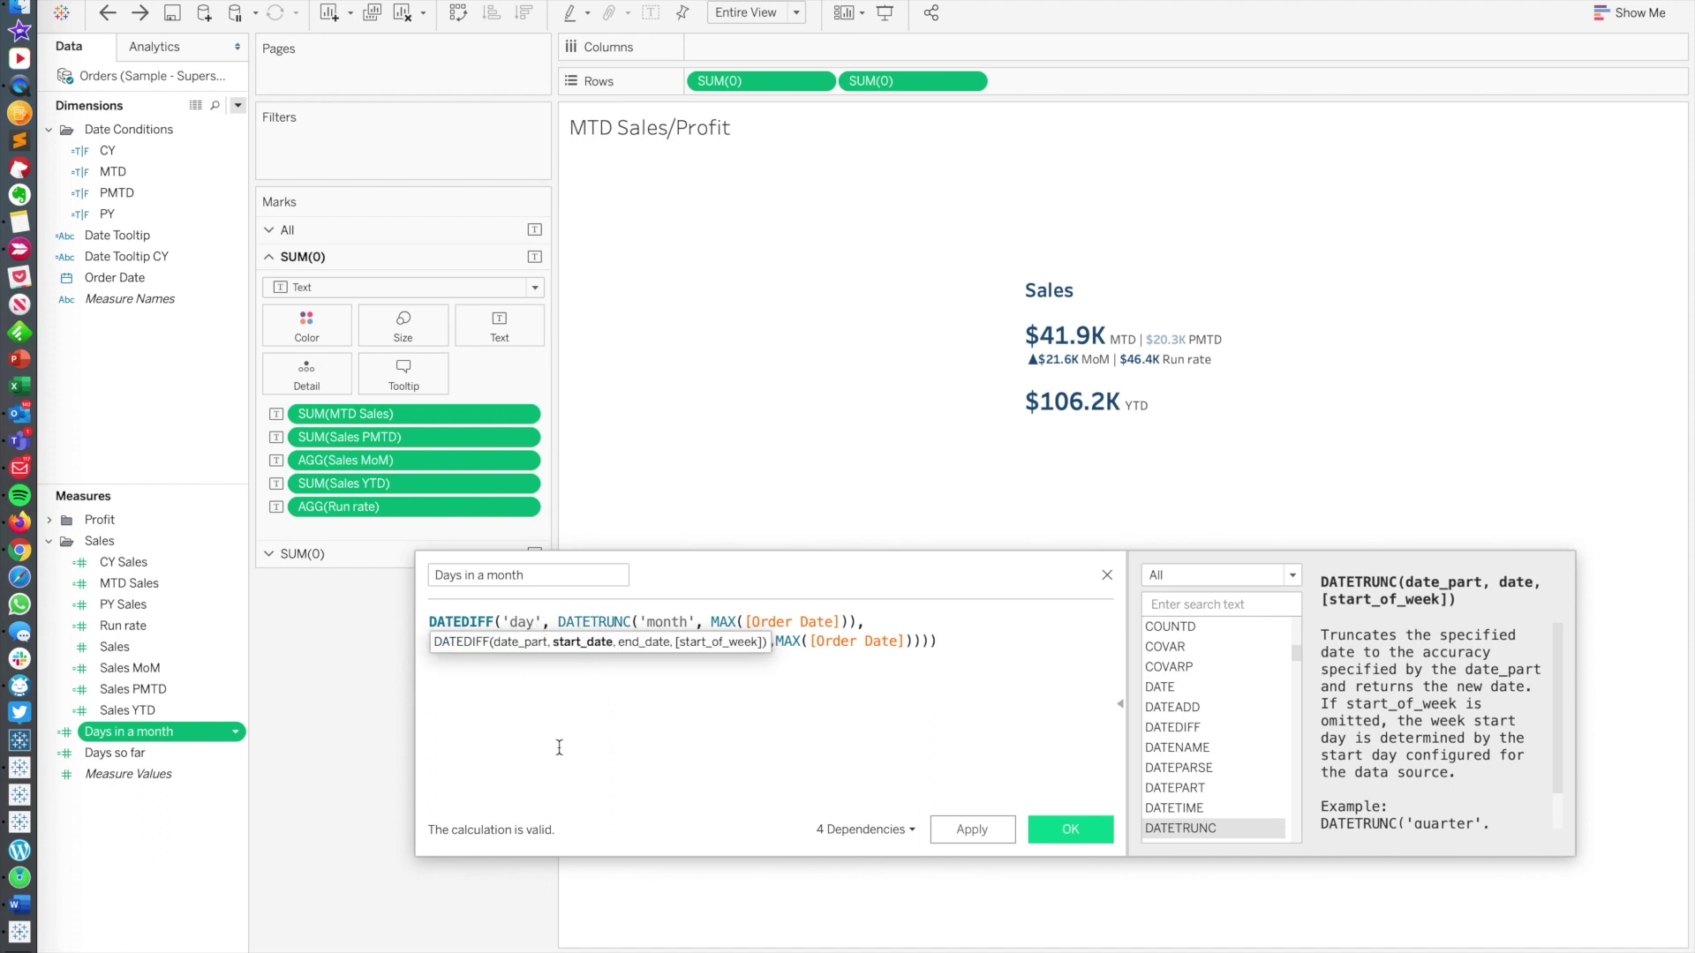
pyautogui.click(619, 724)
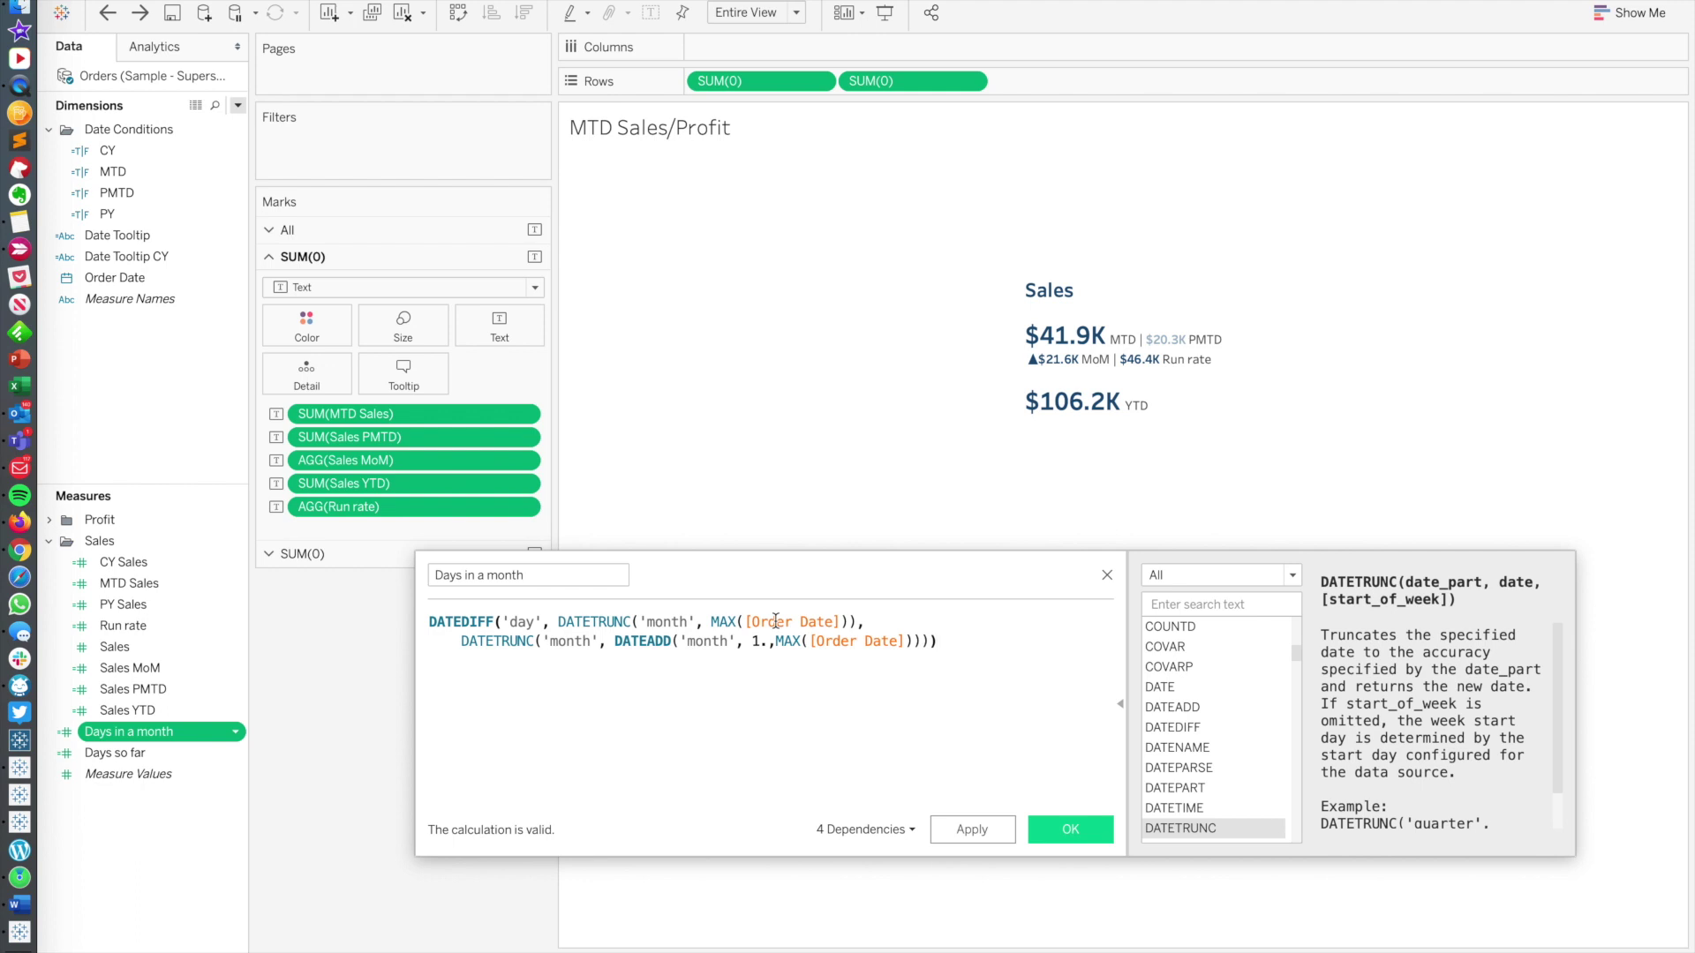
pyautogui.click(535, 642)
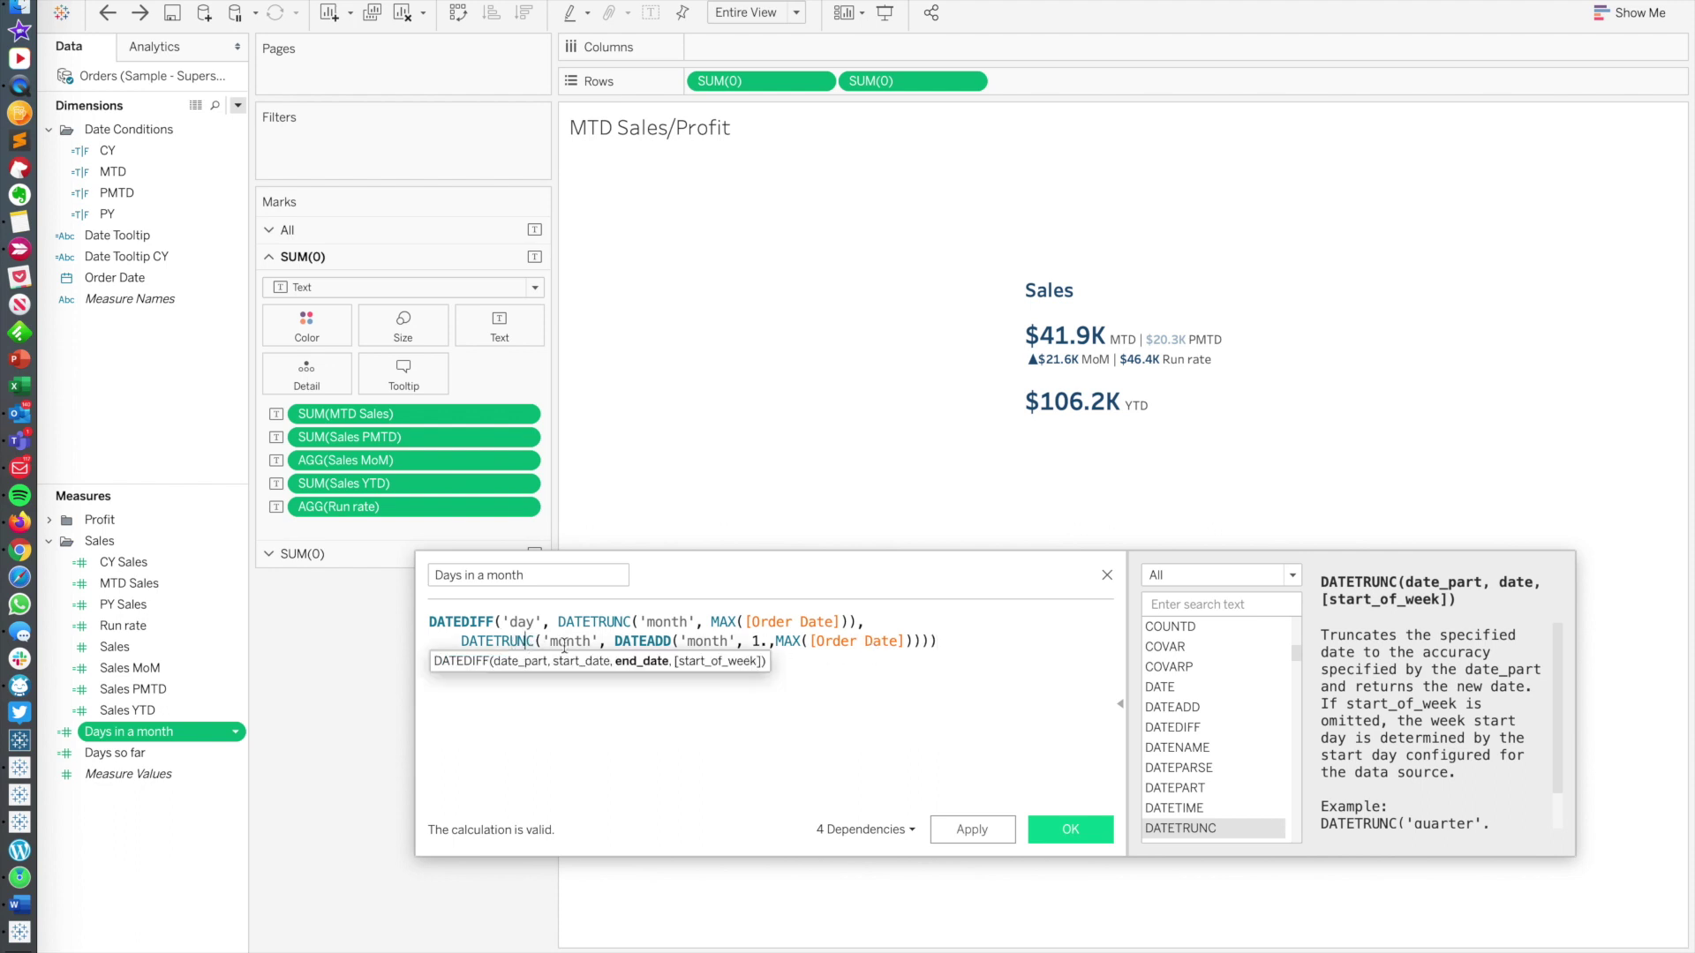
# Step: Step through DATETRUNC and DATEADD help, checking the month argument and DATEADD interval of 1
pyautogui.click(653, 641)
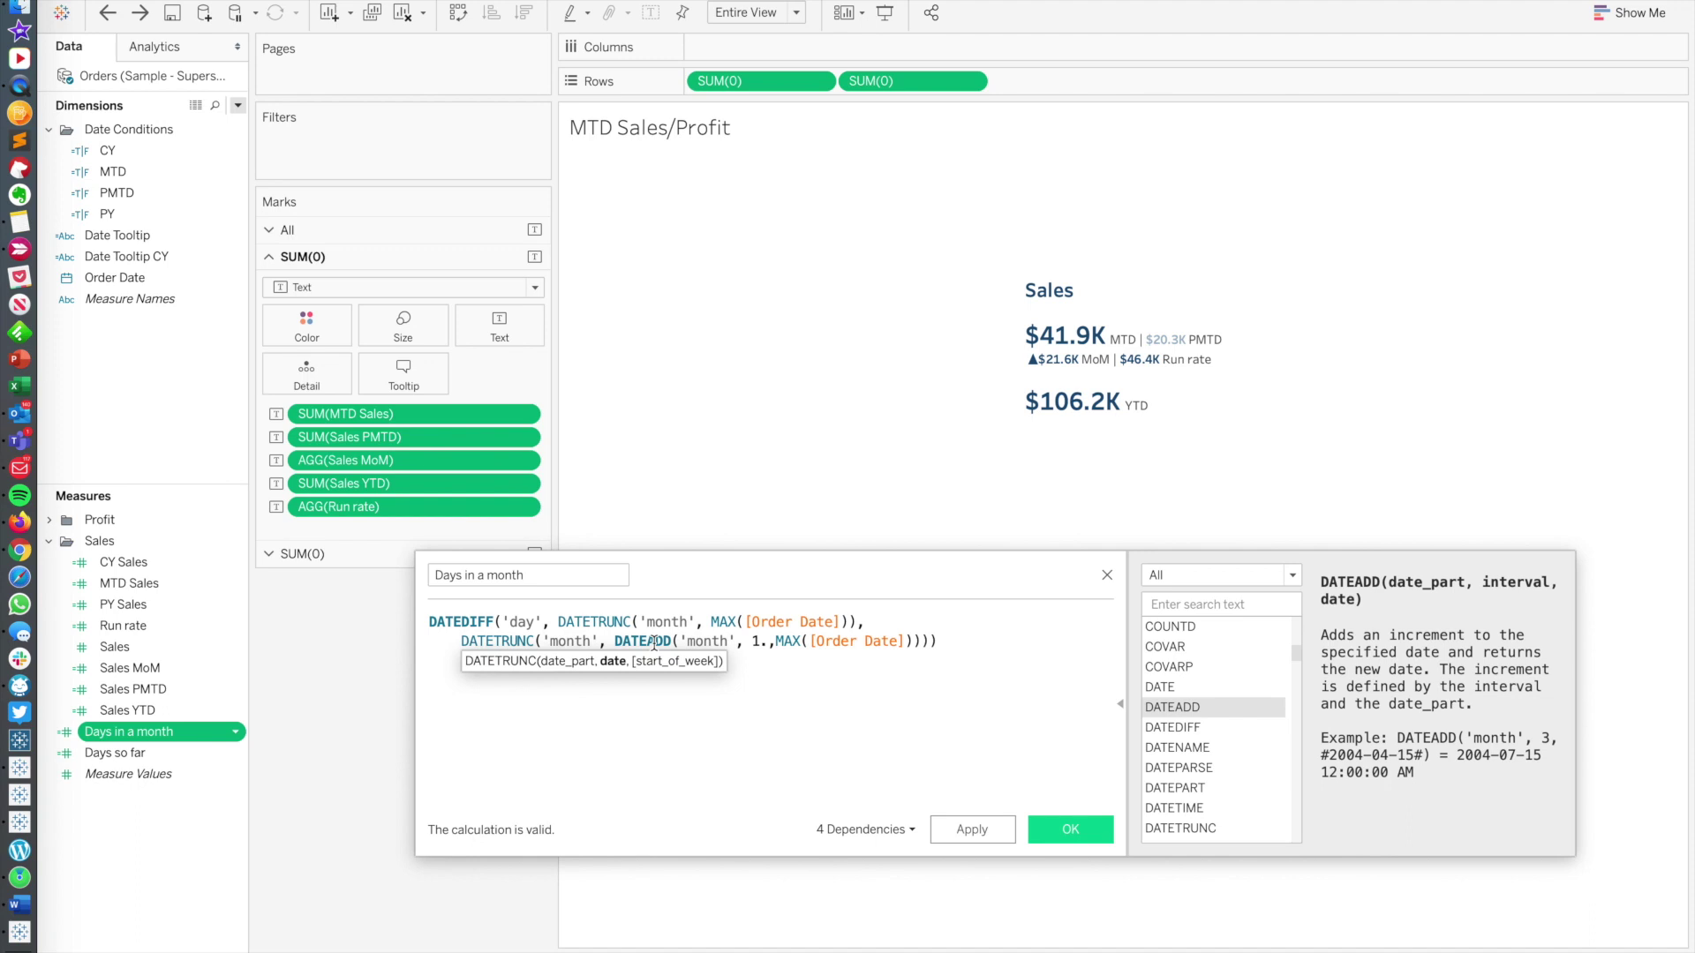
pyautogui.click(508, 639)
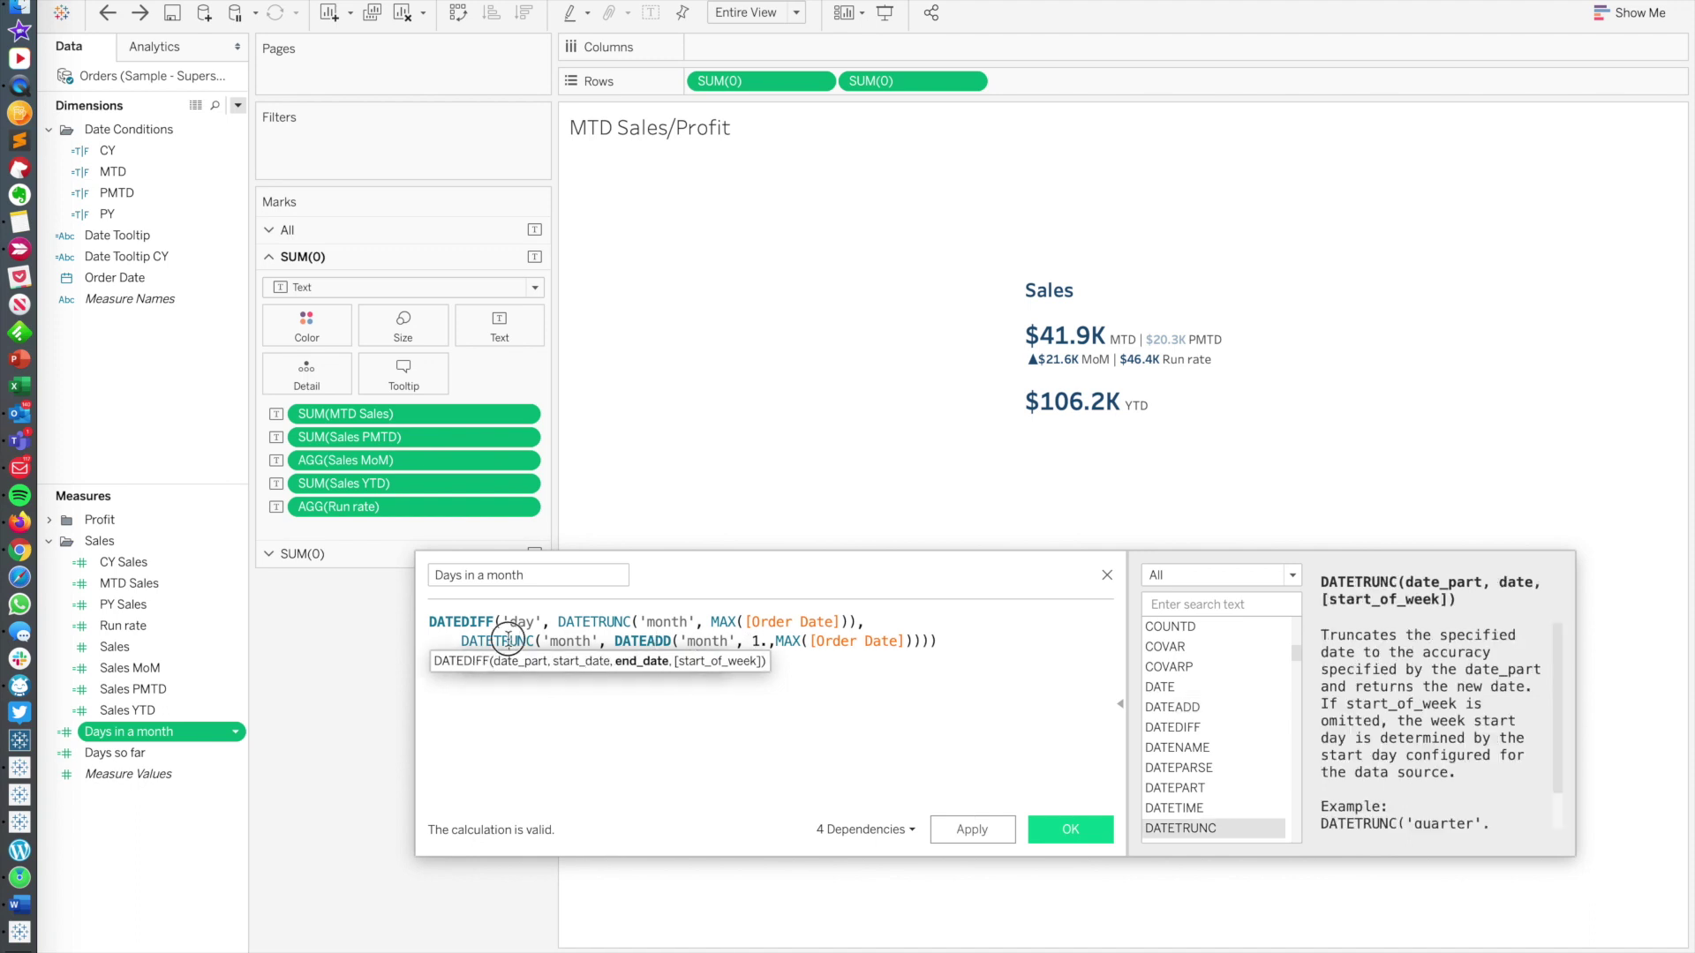
pyautogui.click(580, 642)
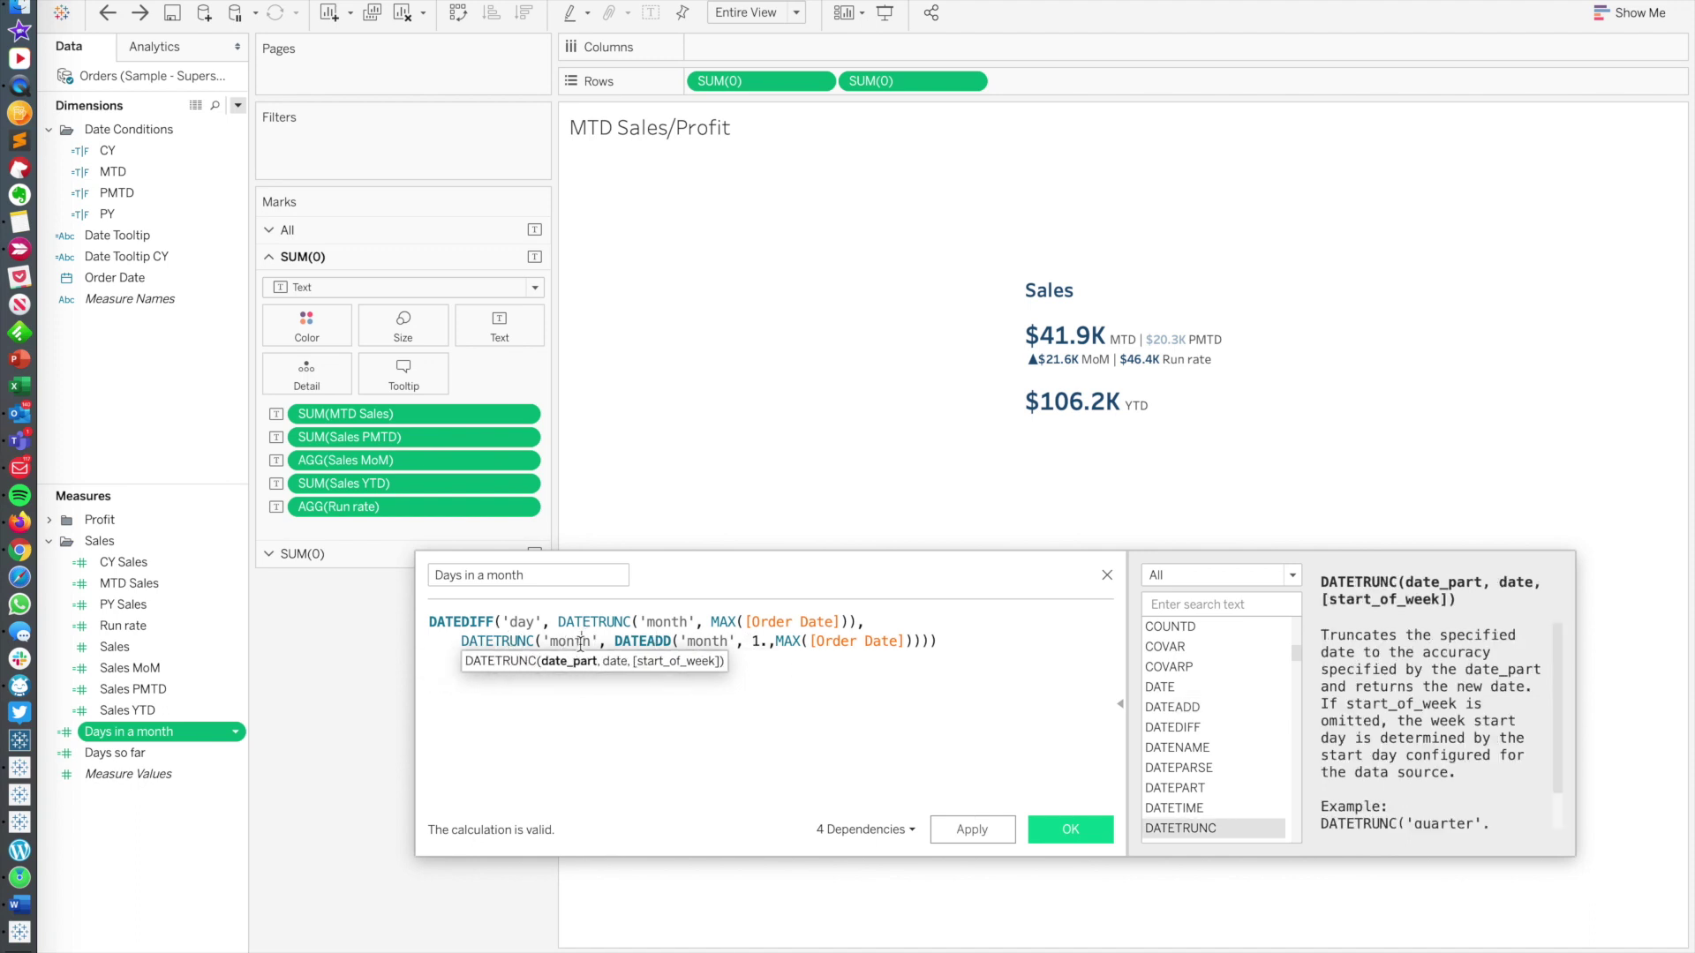
pyautogui.click(659, 642)
pyautogui.click(706, 643)
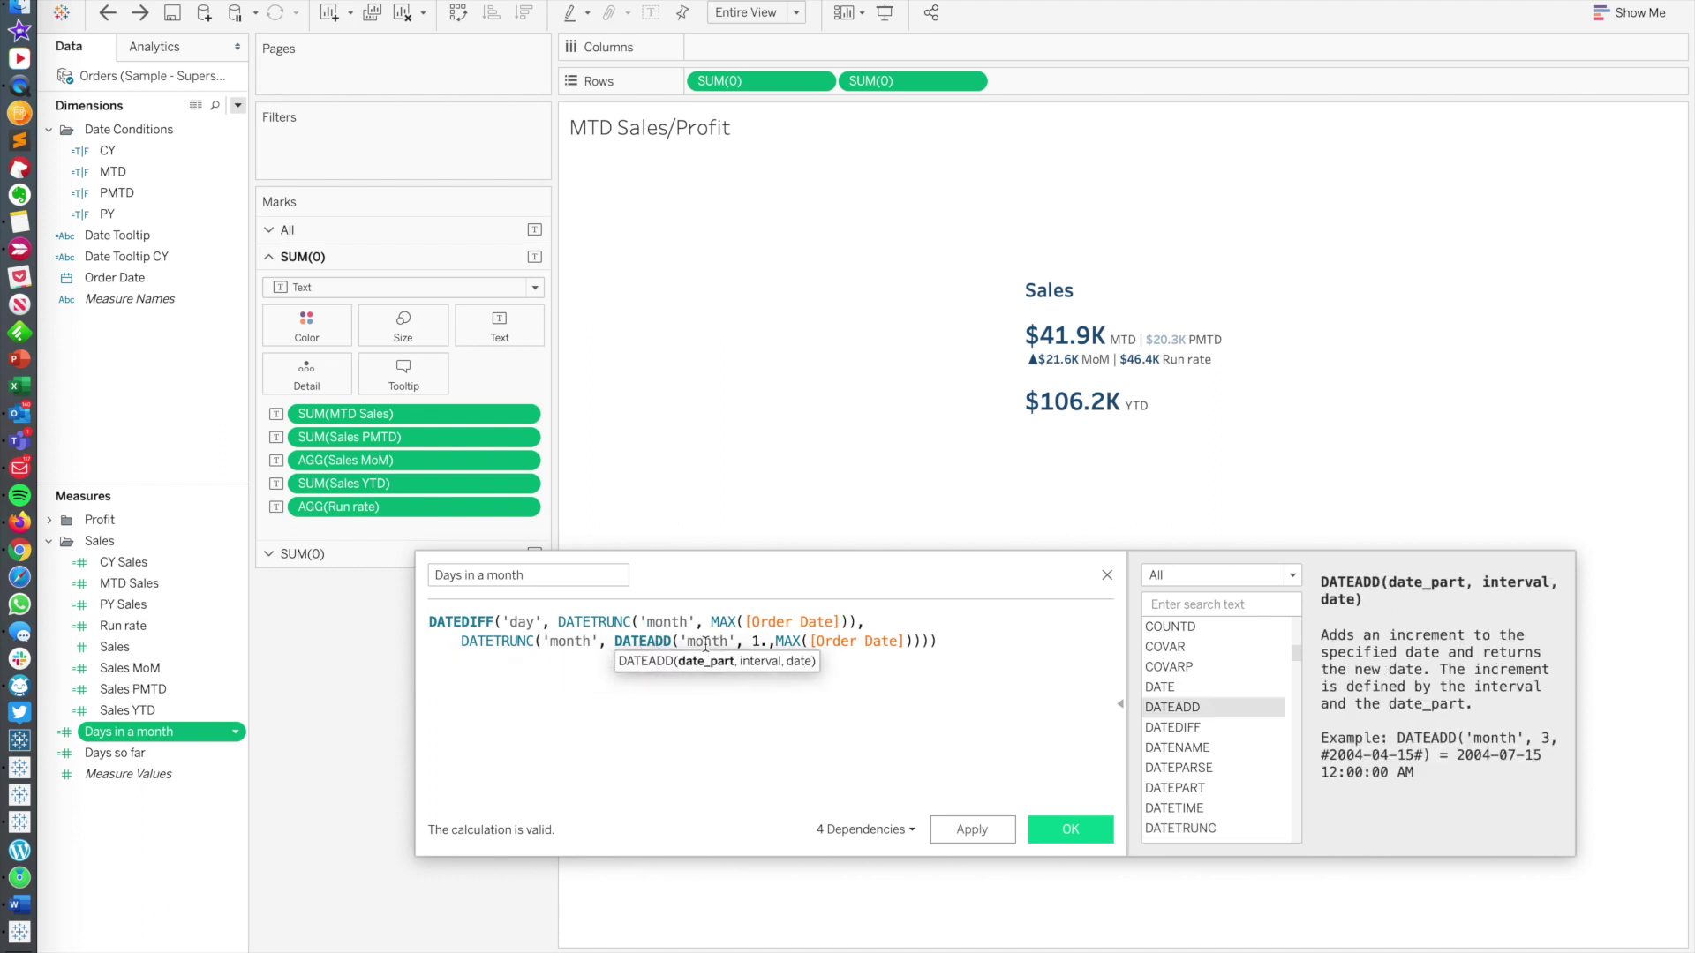
pyautogui.click(757, 642)
# Step: Check the first DATETRUNC's month argument and close the Days in a month editor
pyautogui.click(784, 768)
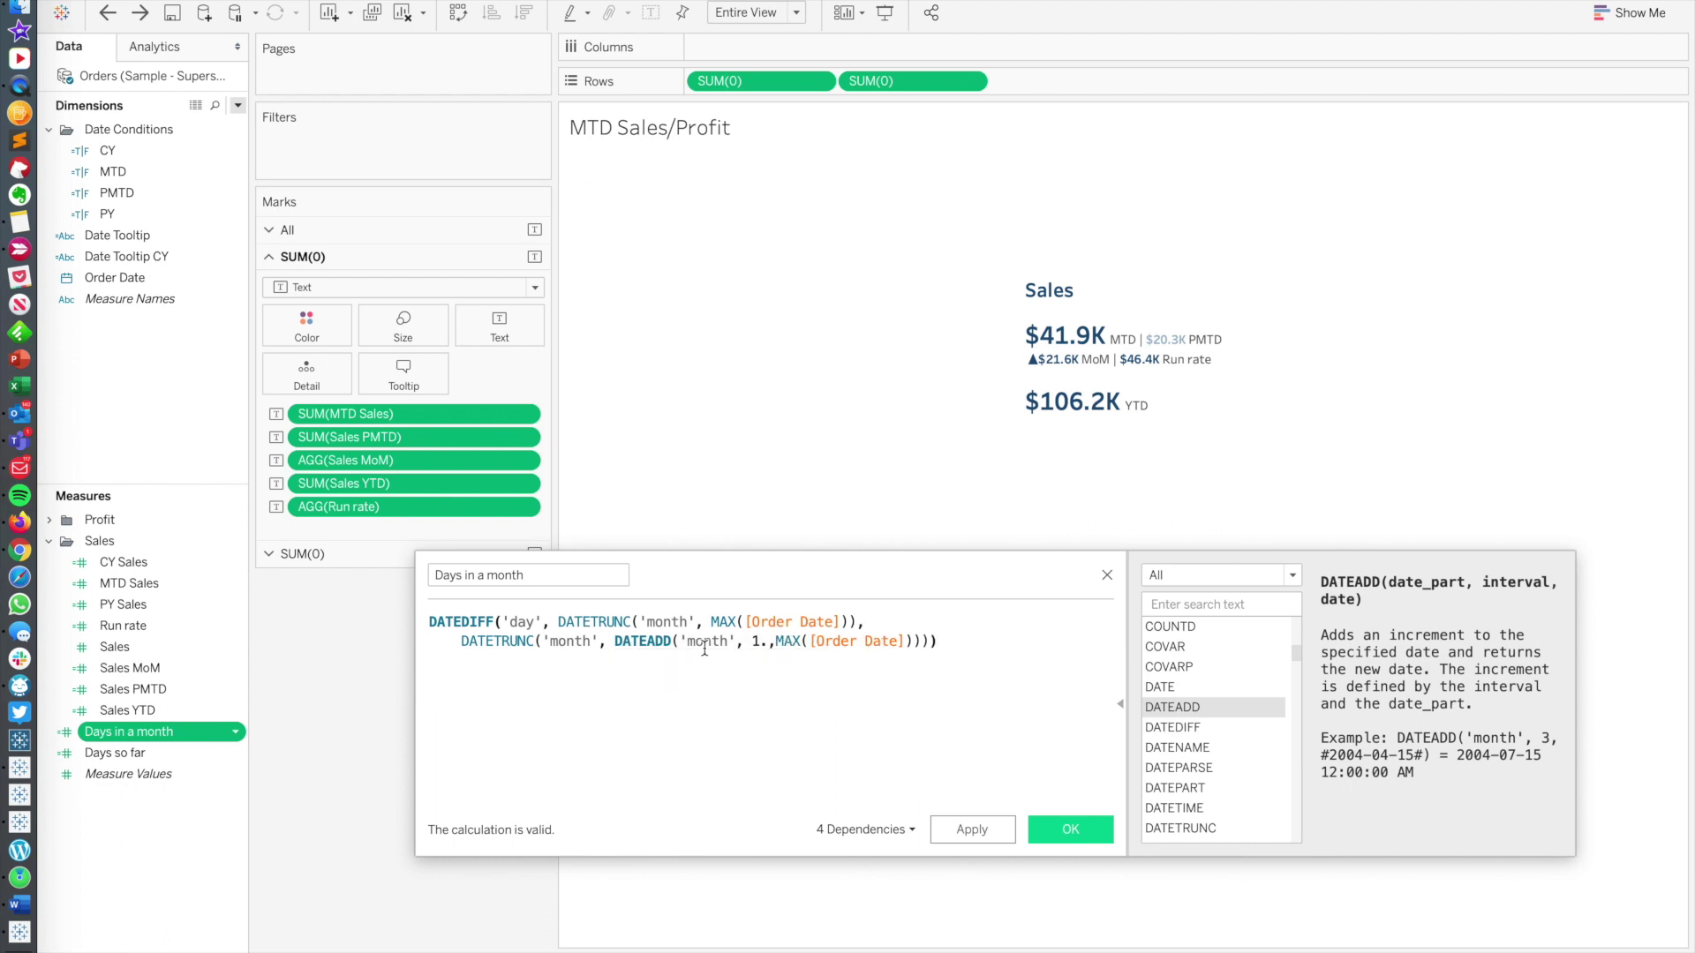
pyautogui.click(671, 623)
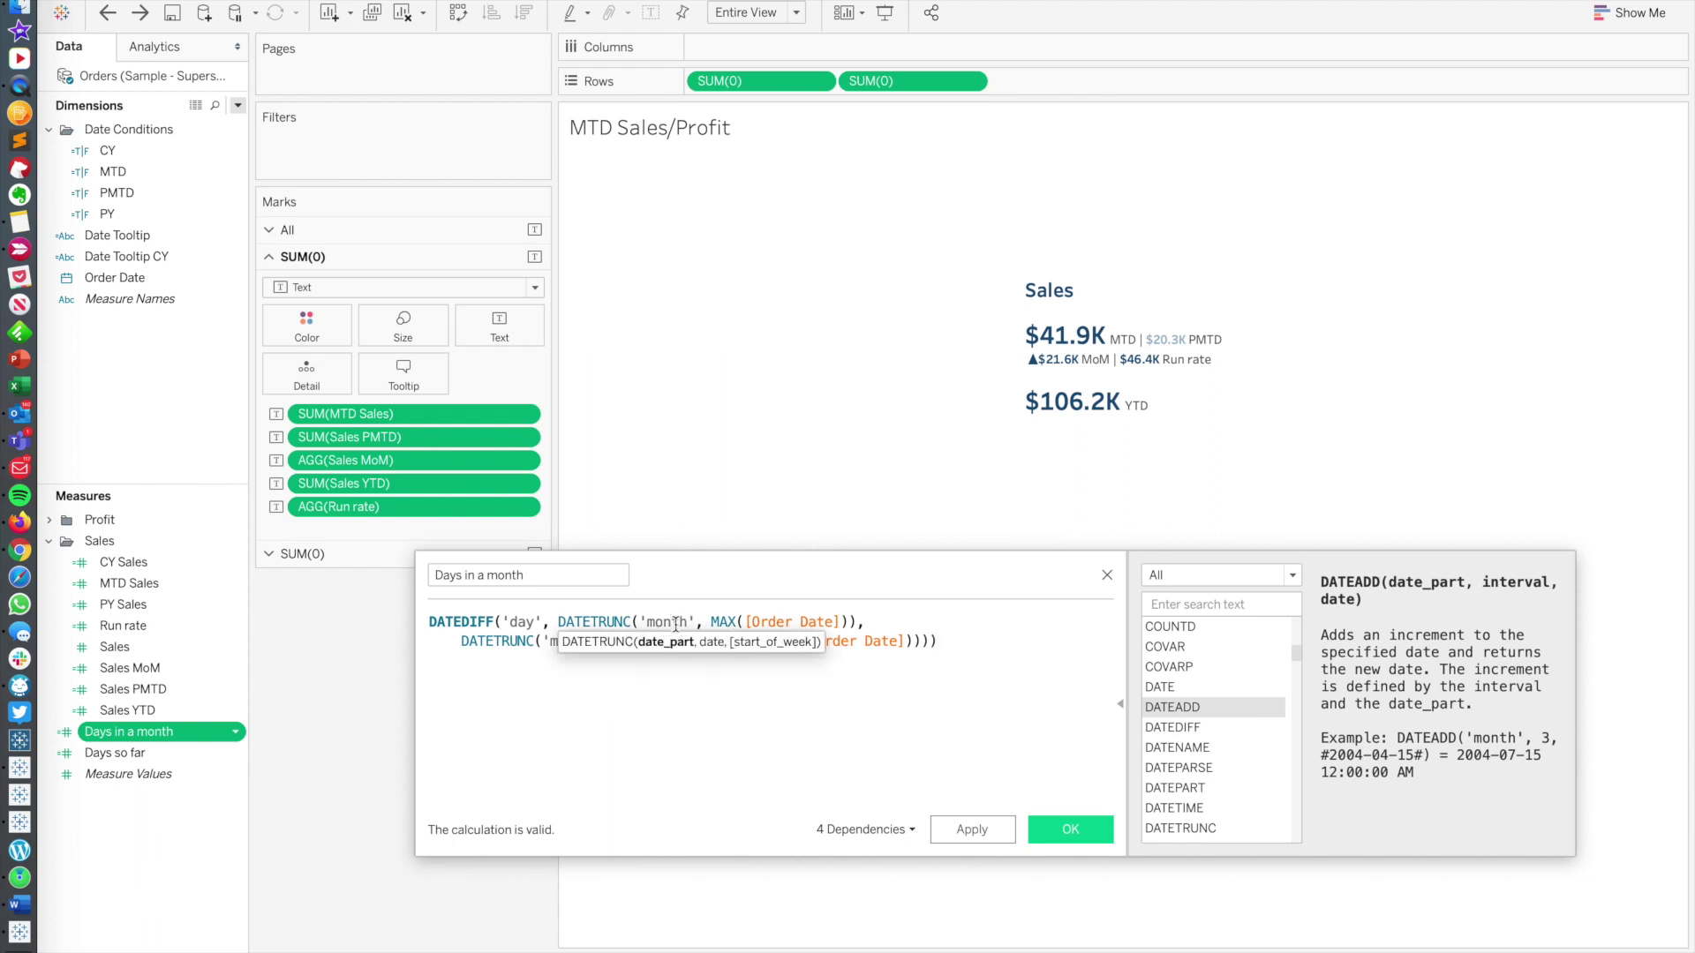
pyautogui.click(697, 685)
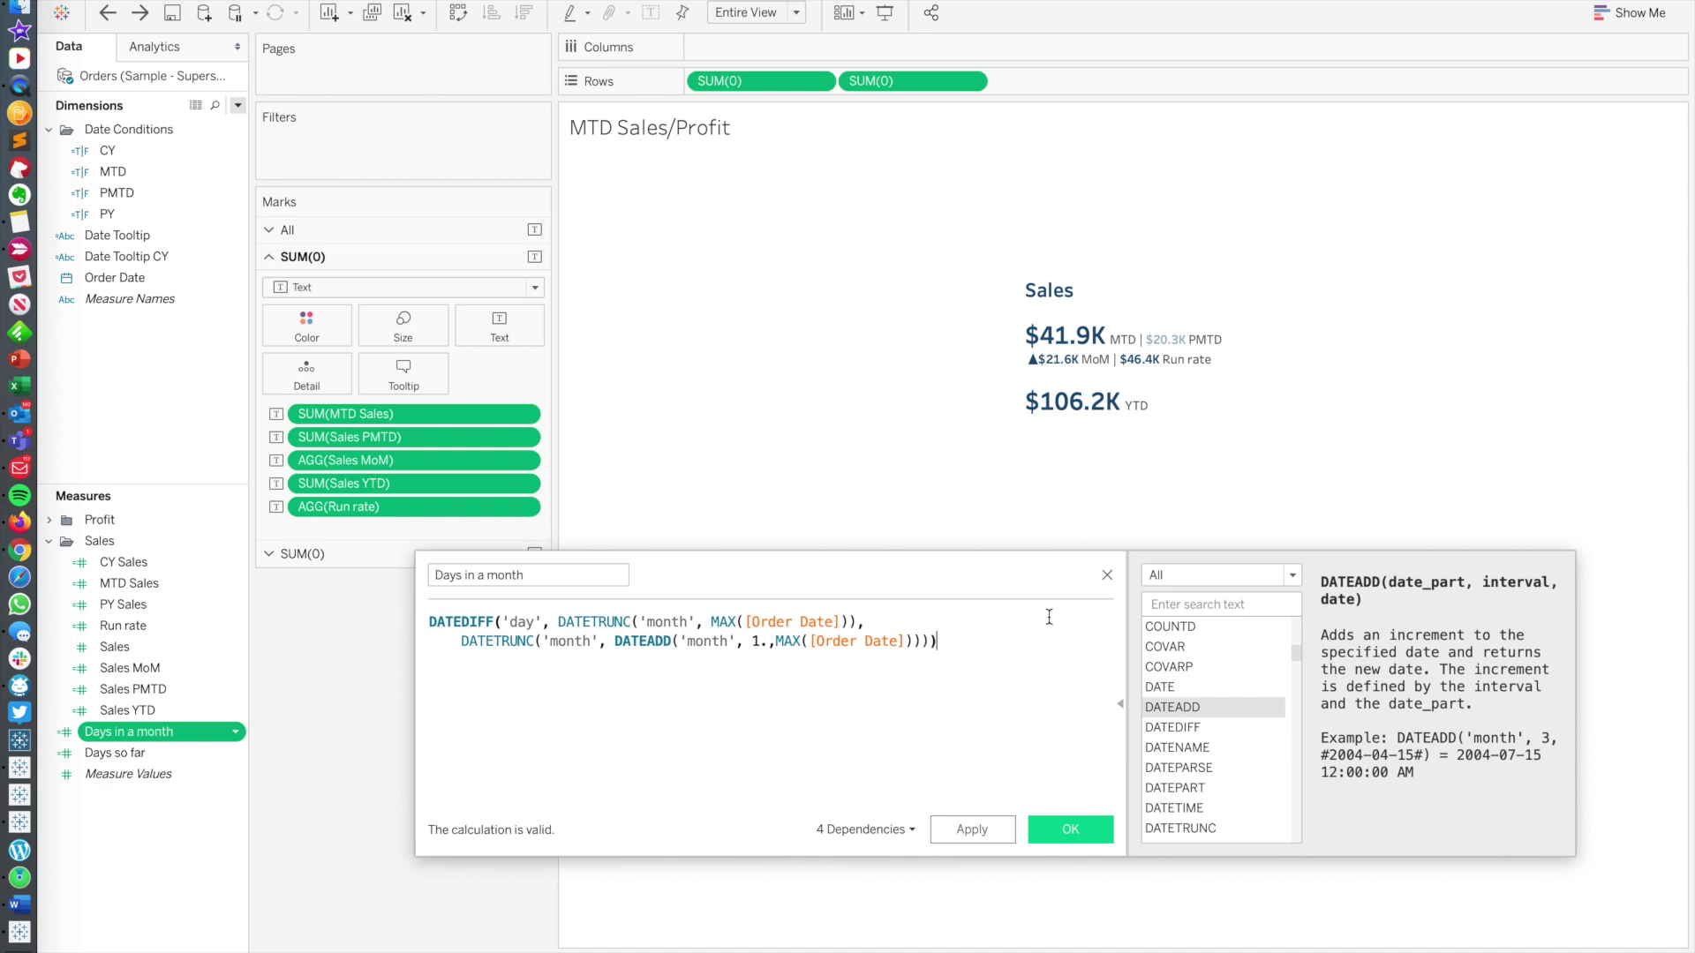
pyautogui.click(1107, 574)
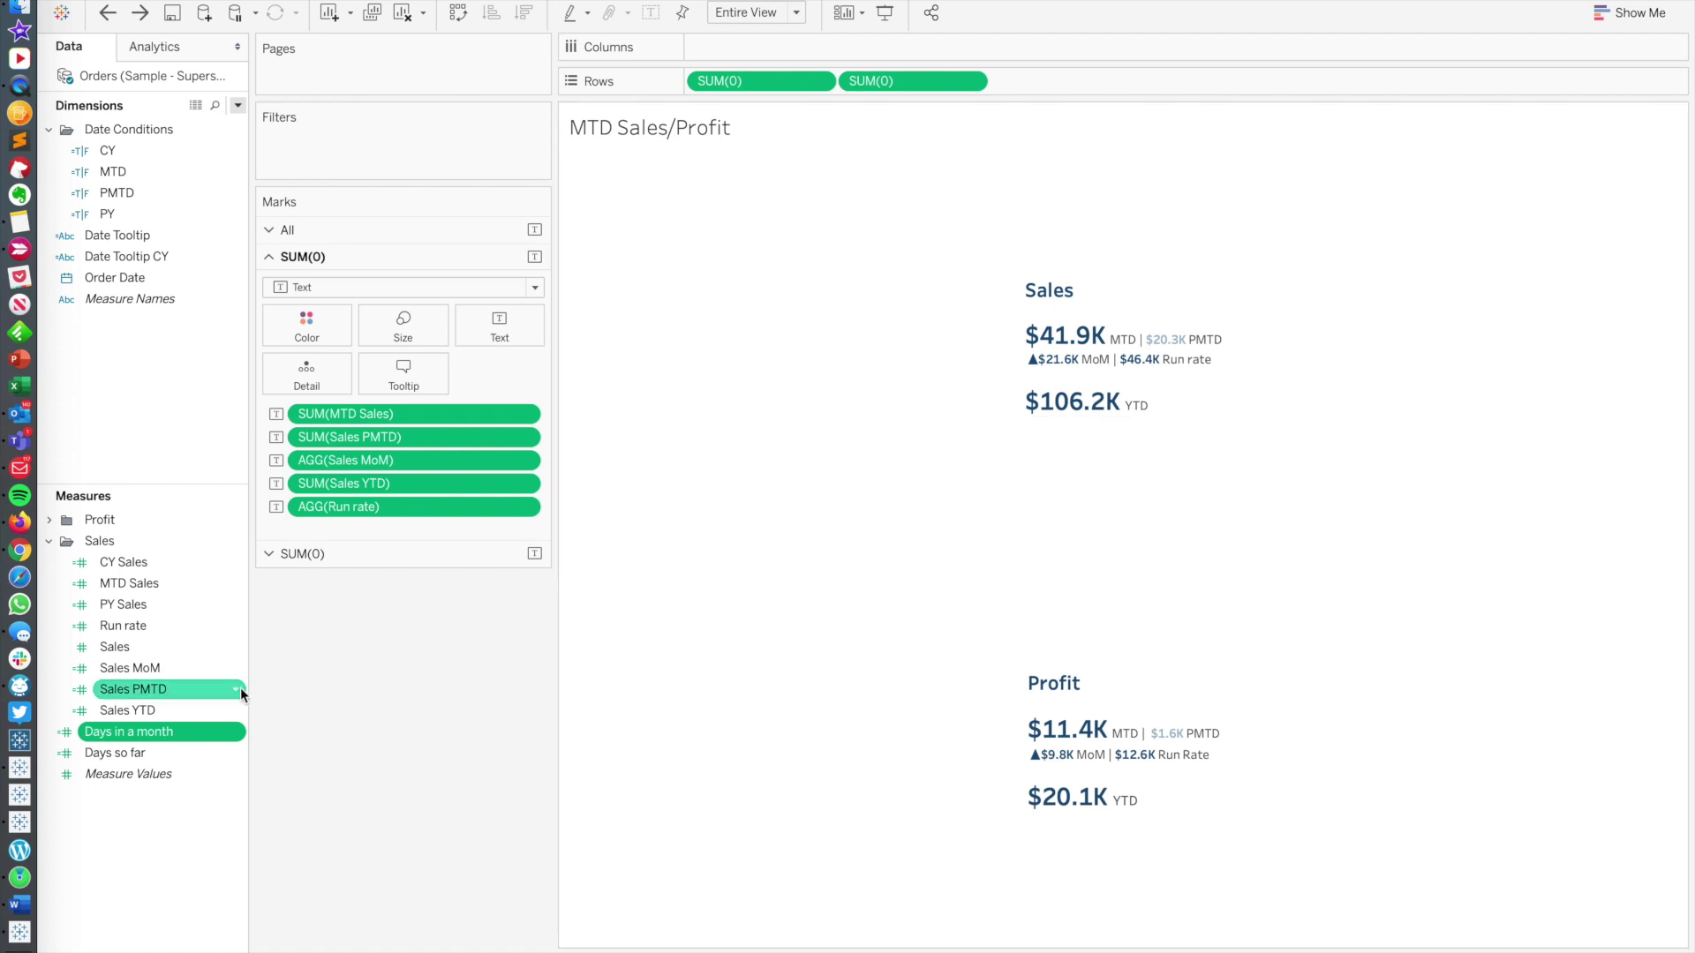
pyautogui.rightClick(156, 754)
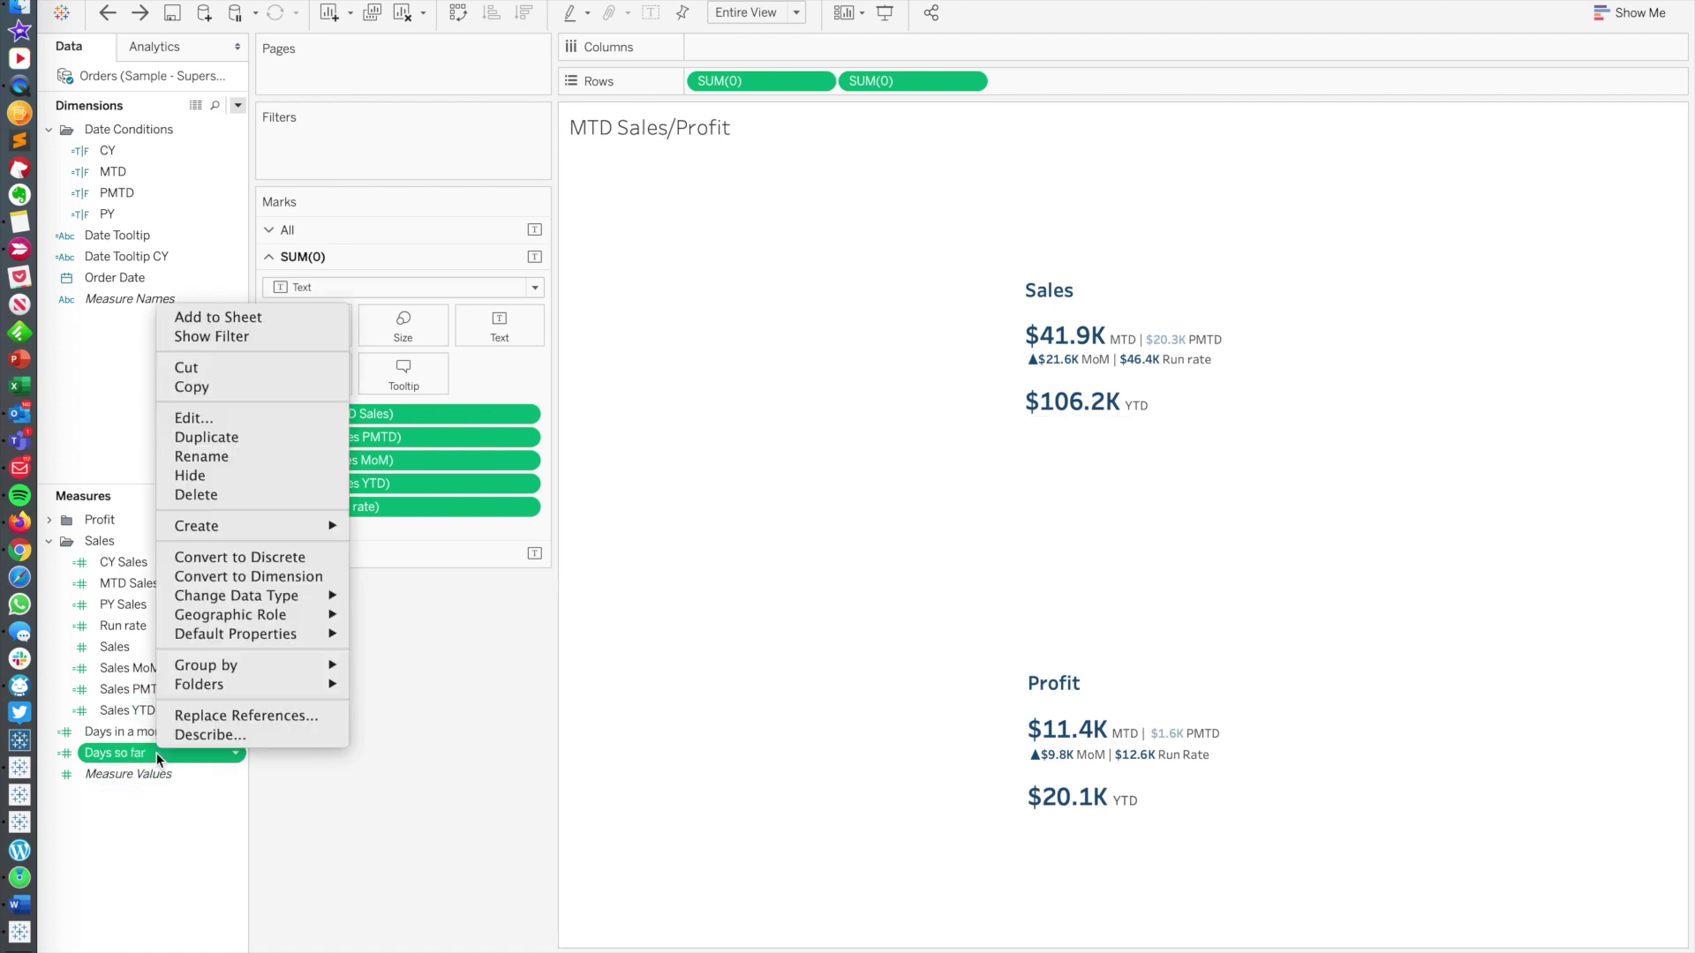
pyautogui.click(212, 418)
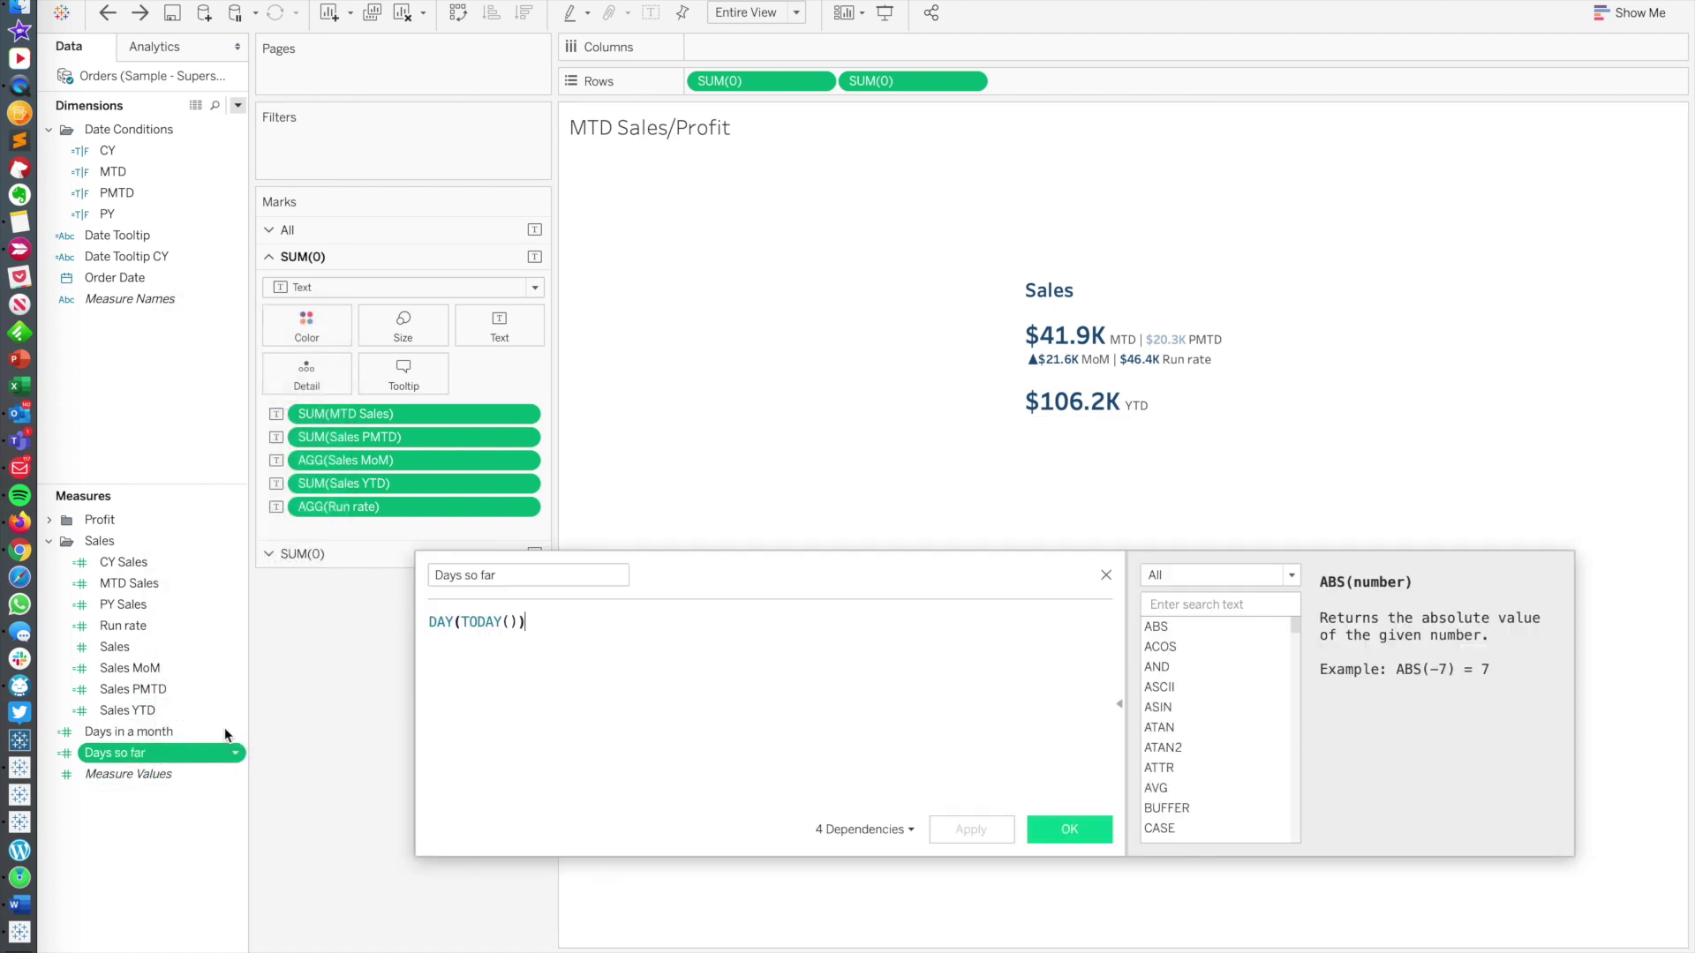
pyautogui.click(441, 627)
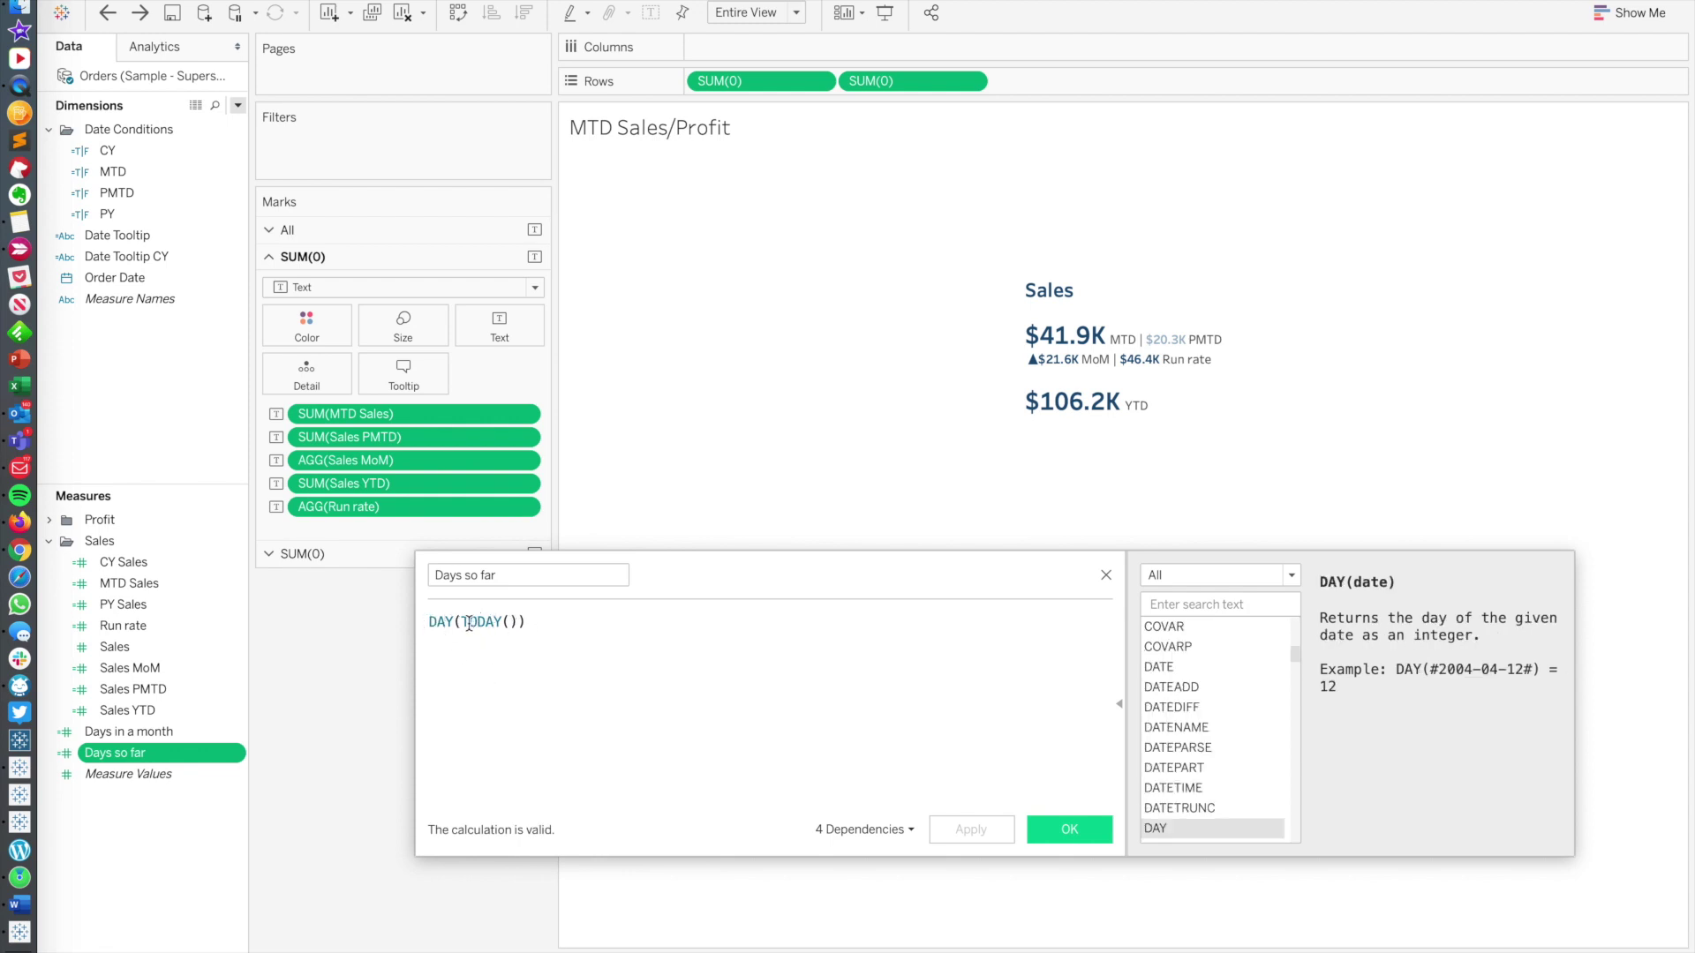
pyautogui.click(469, 623)
pyautogui.doubleClick(468, 624)
pyautogui.press('Escape')
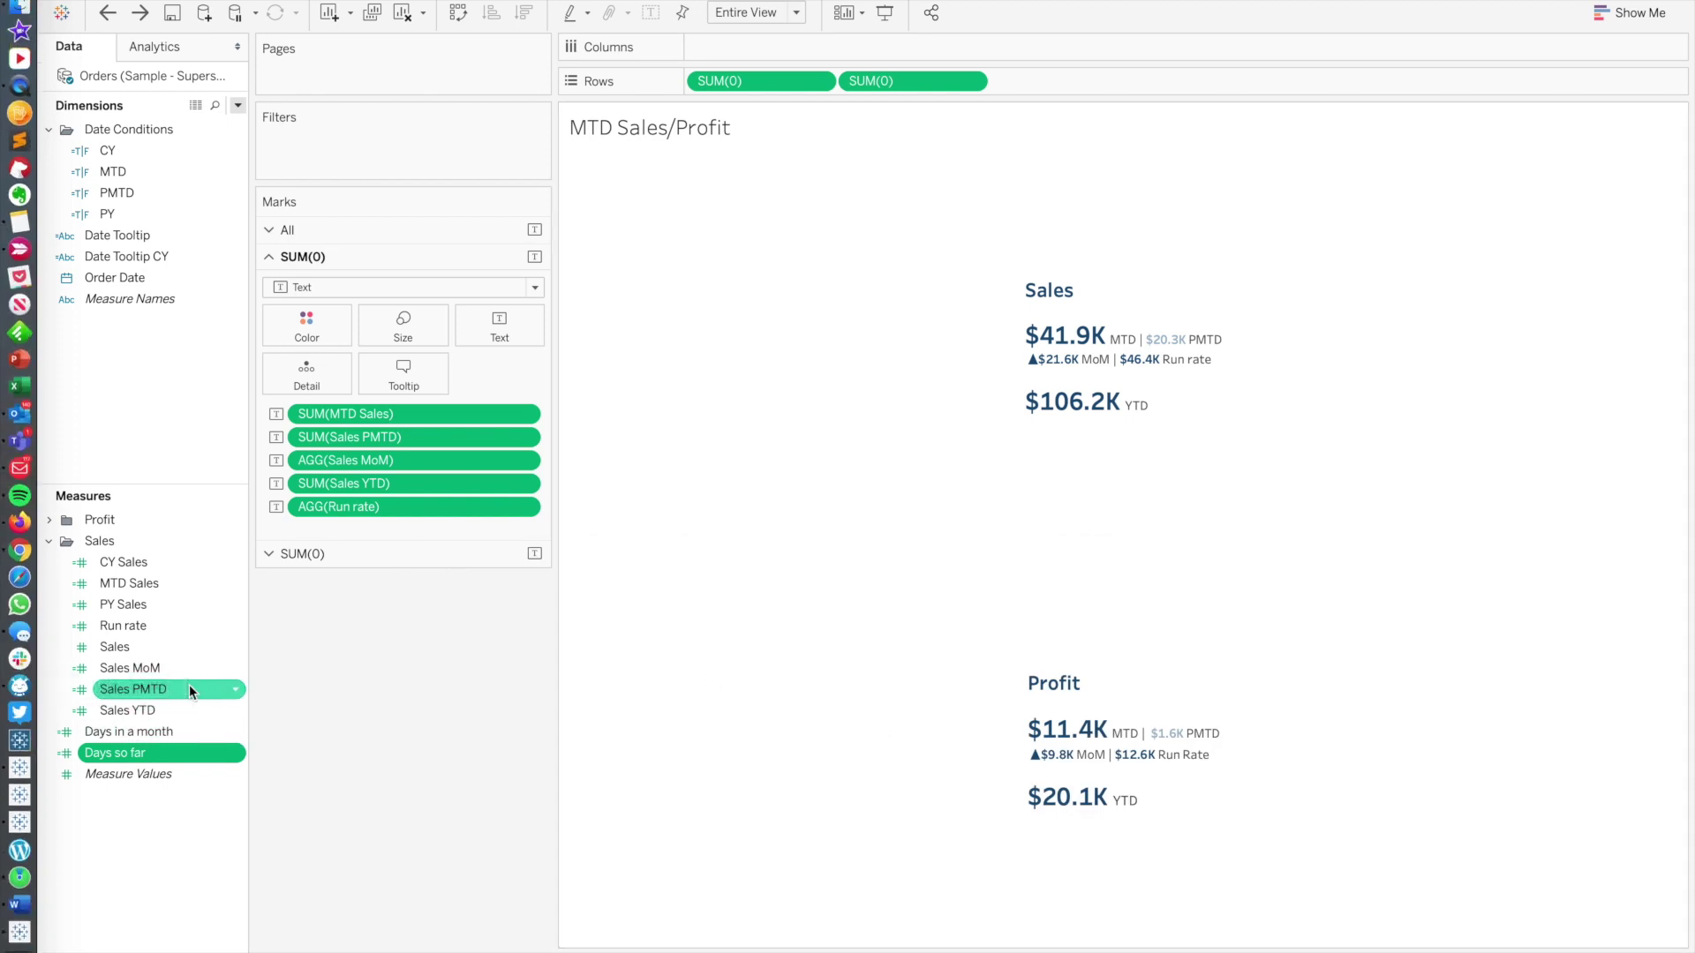
pyautogui.rightClick(150, 629)
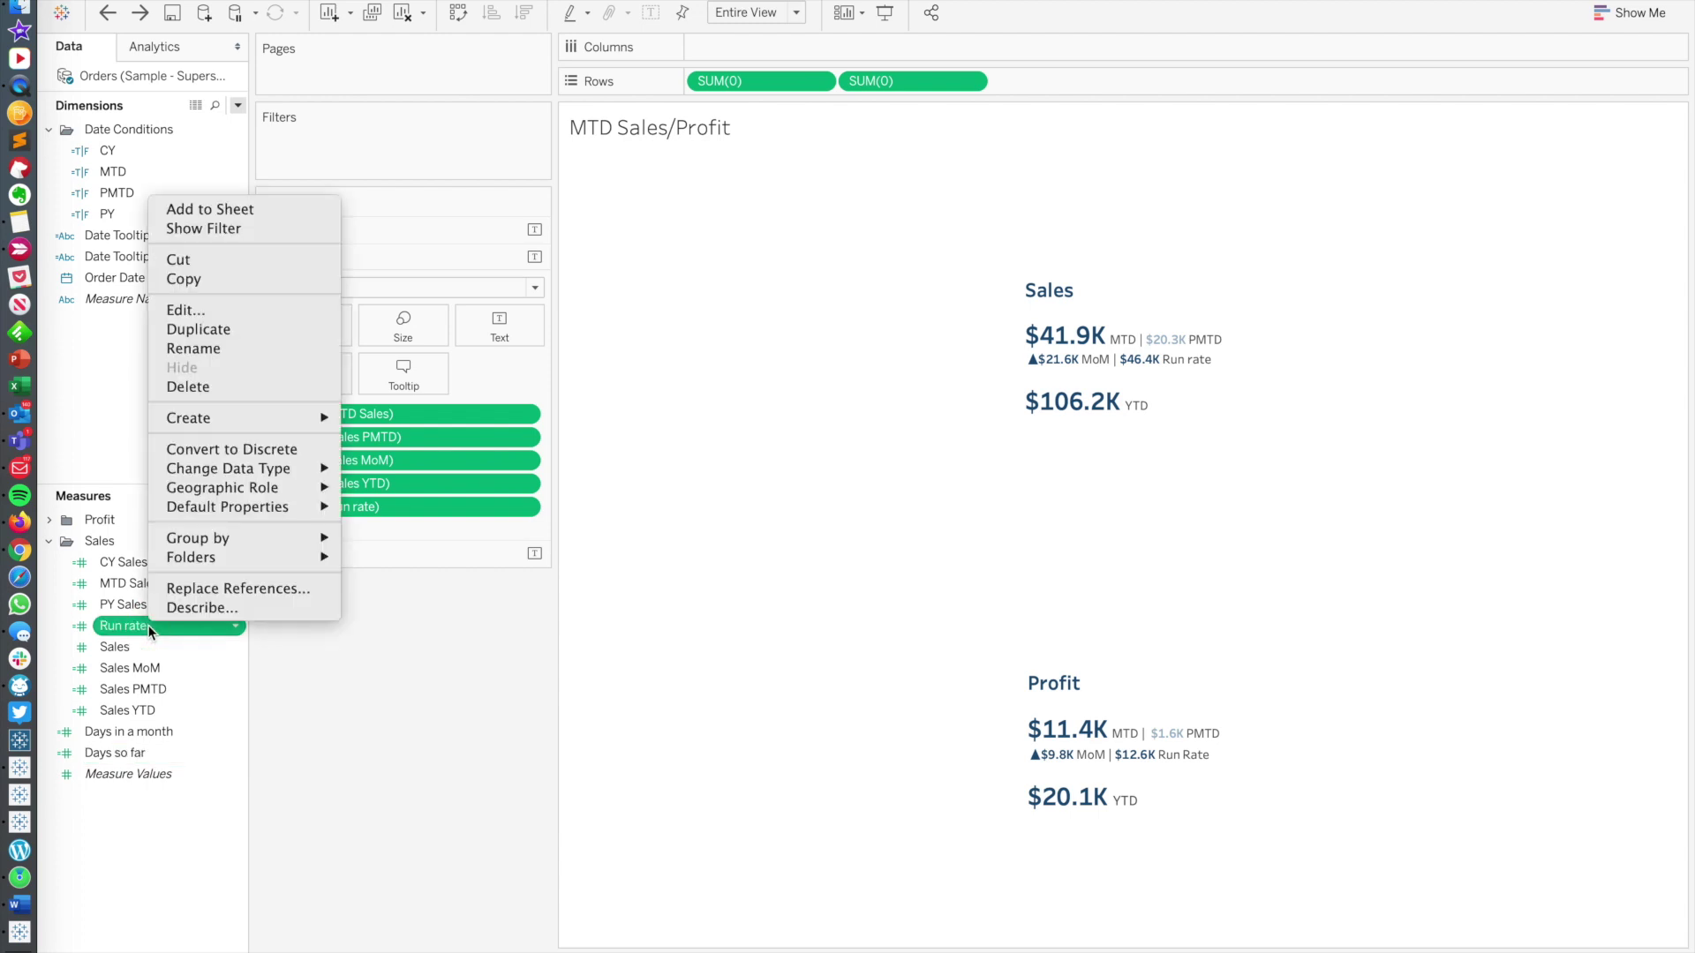
pyautogui.click(214, 306)
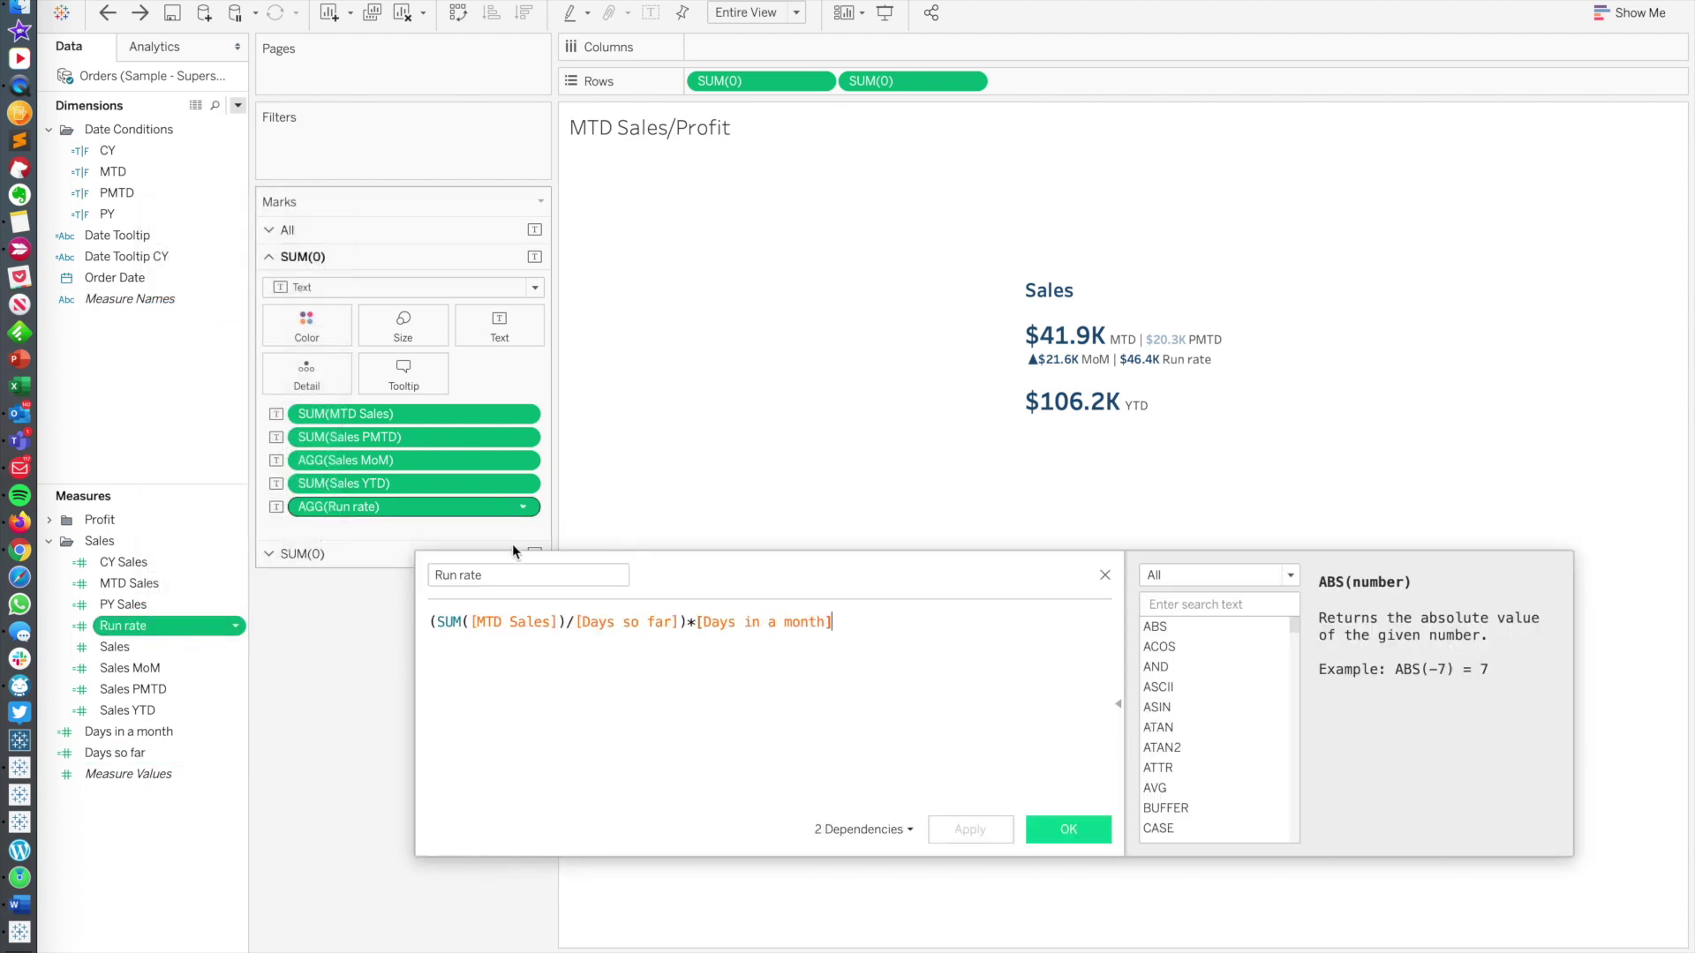
pyautogui.click(567, 617)
pyautogui.moveTo(566, 617); pyautogui.dragTo(438, 622)
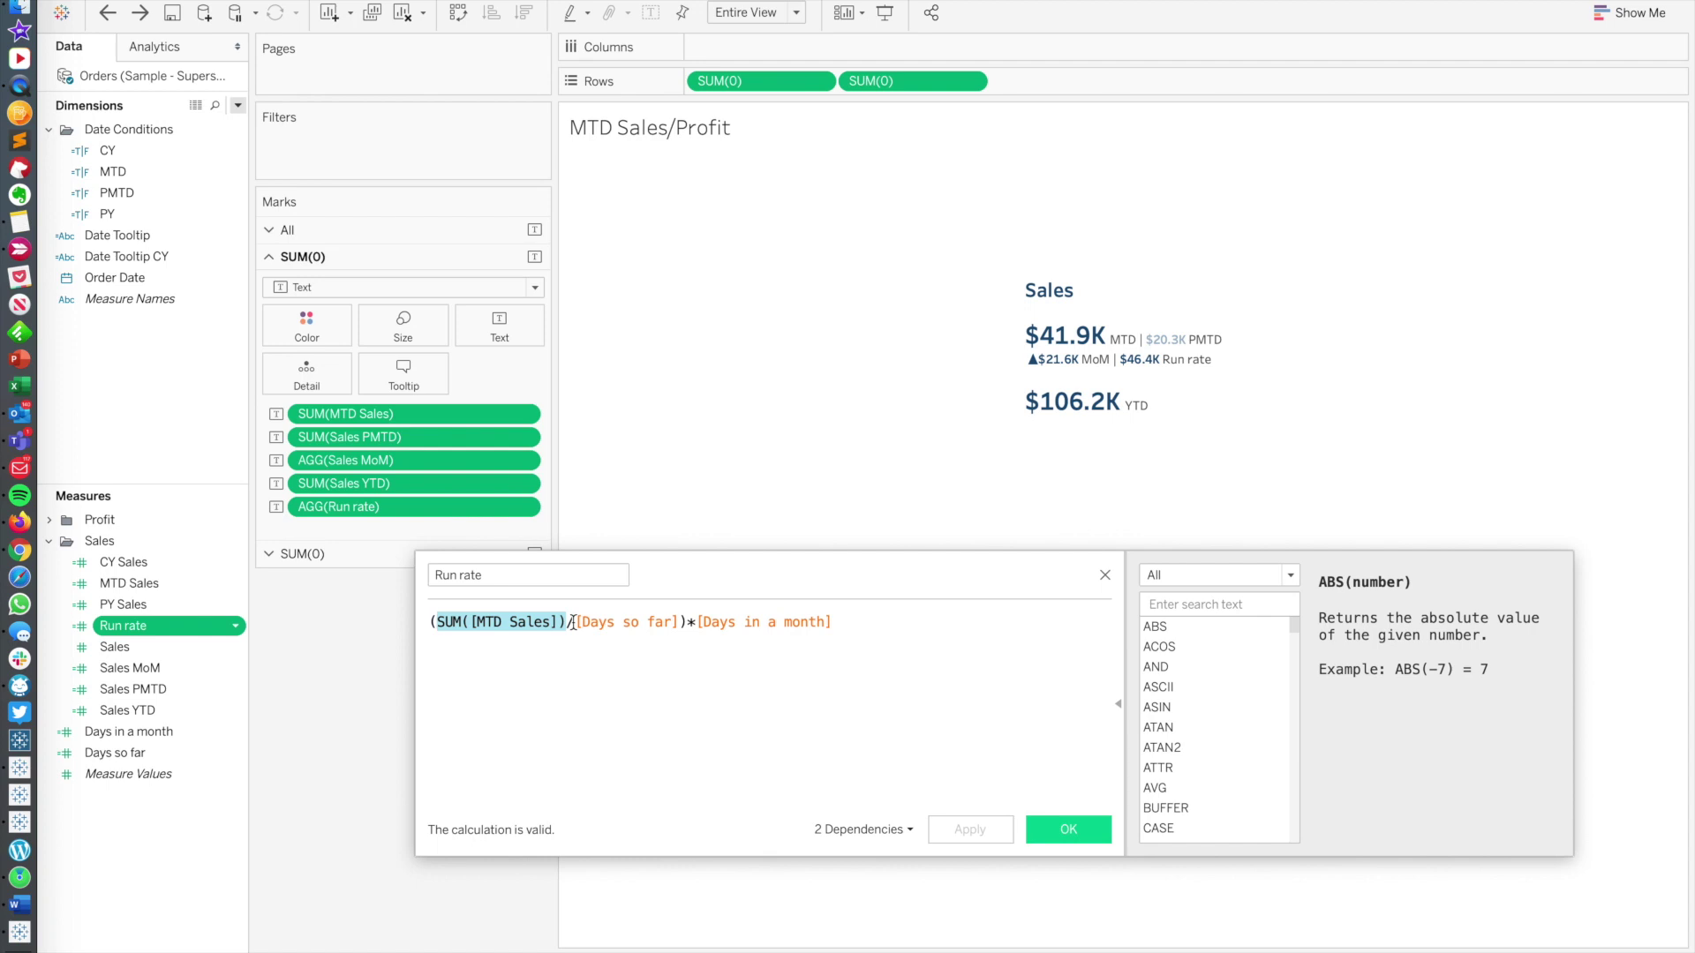
pyautogui.moveTo(572, 622); pyautogui.dragTo(409, 630)
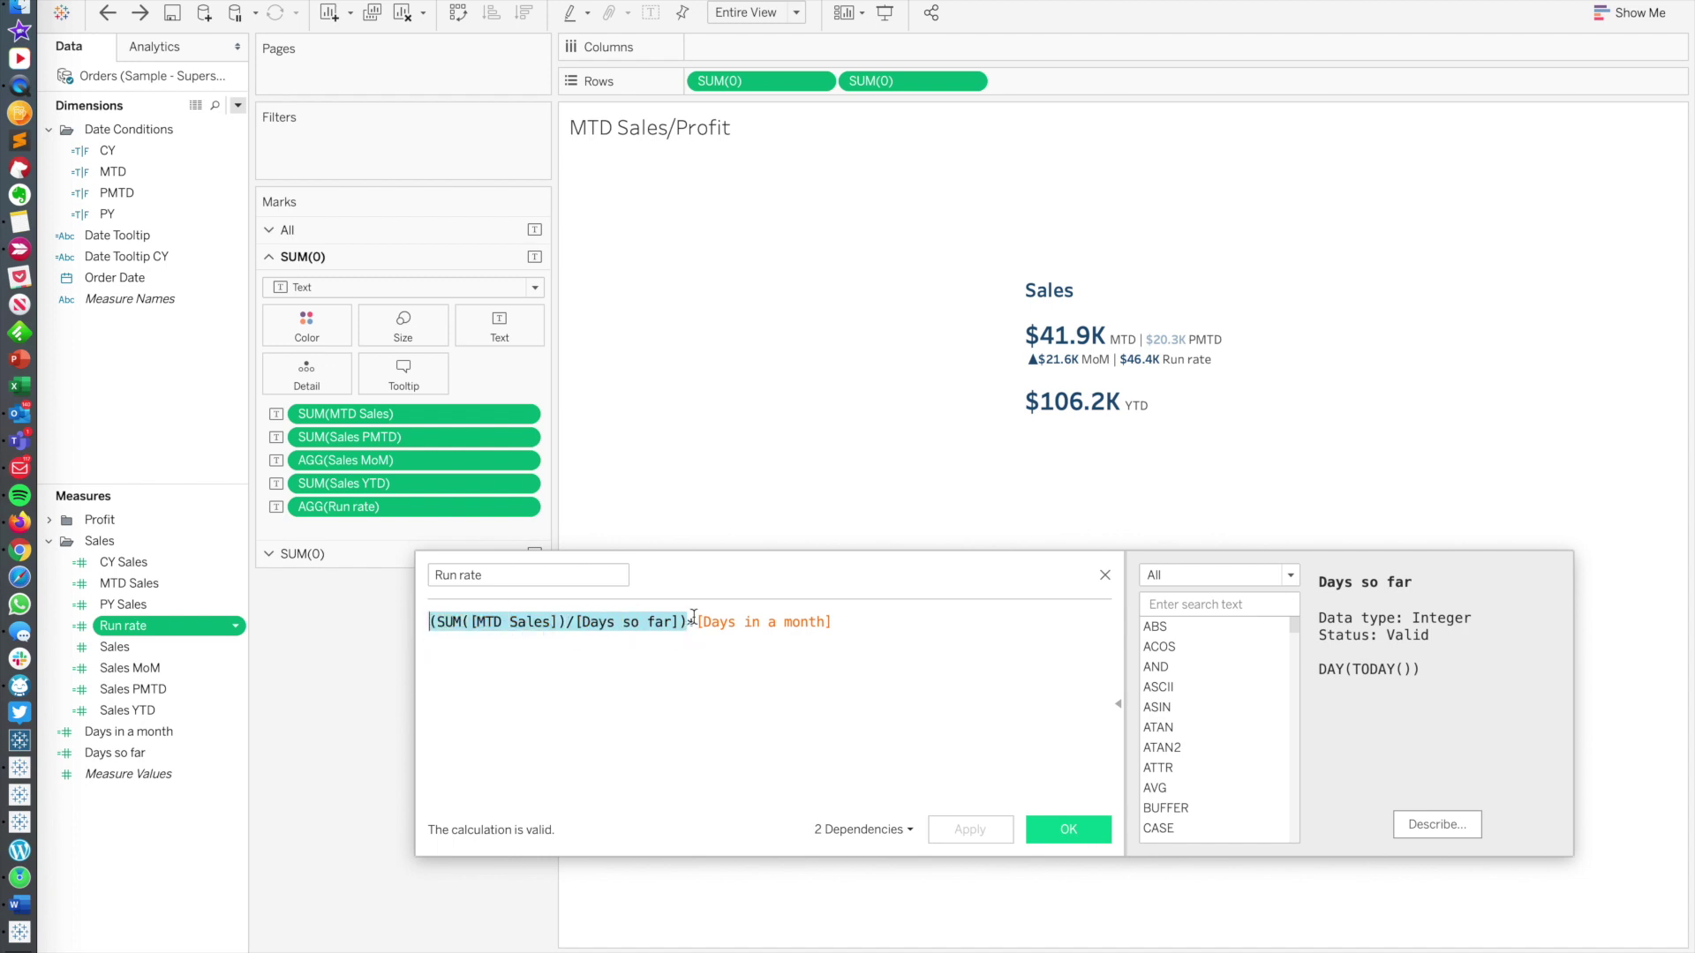
pyautogui.moveTo(696, 620); pyautogui.dragTo(841, 600)
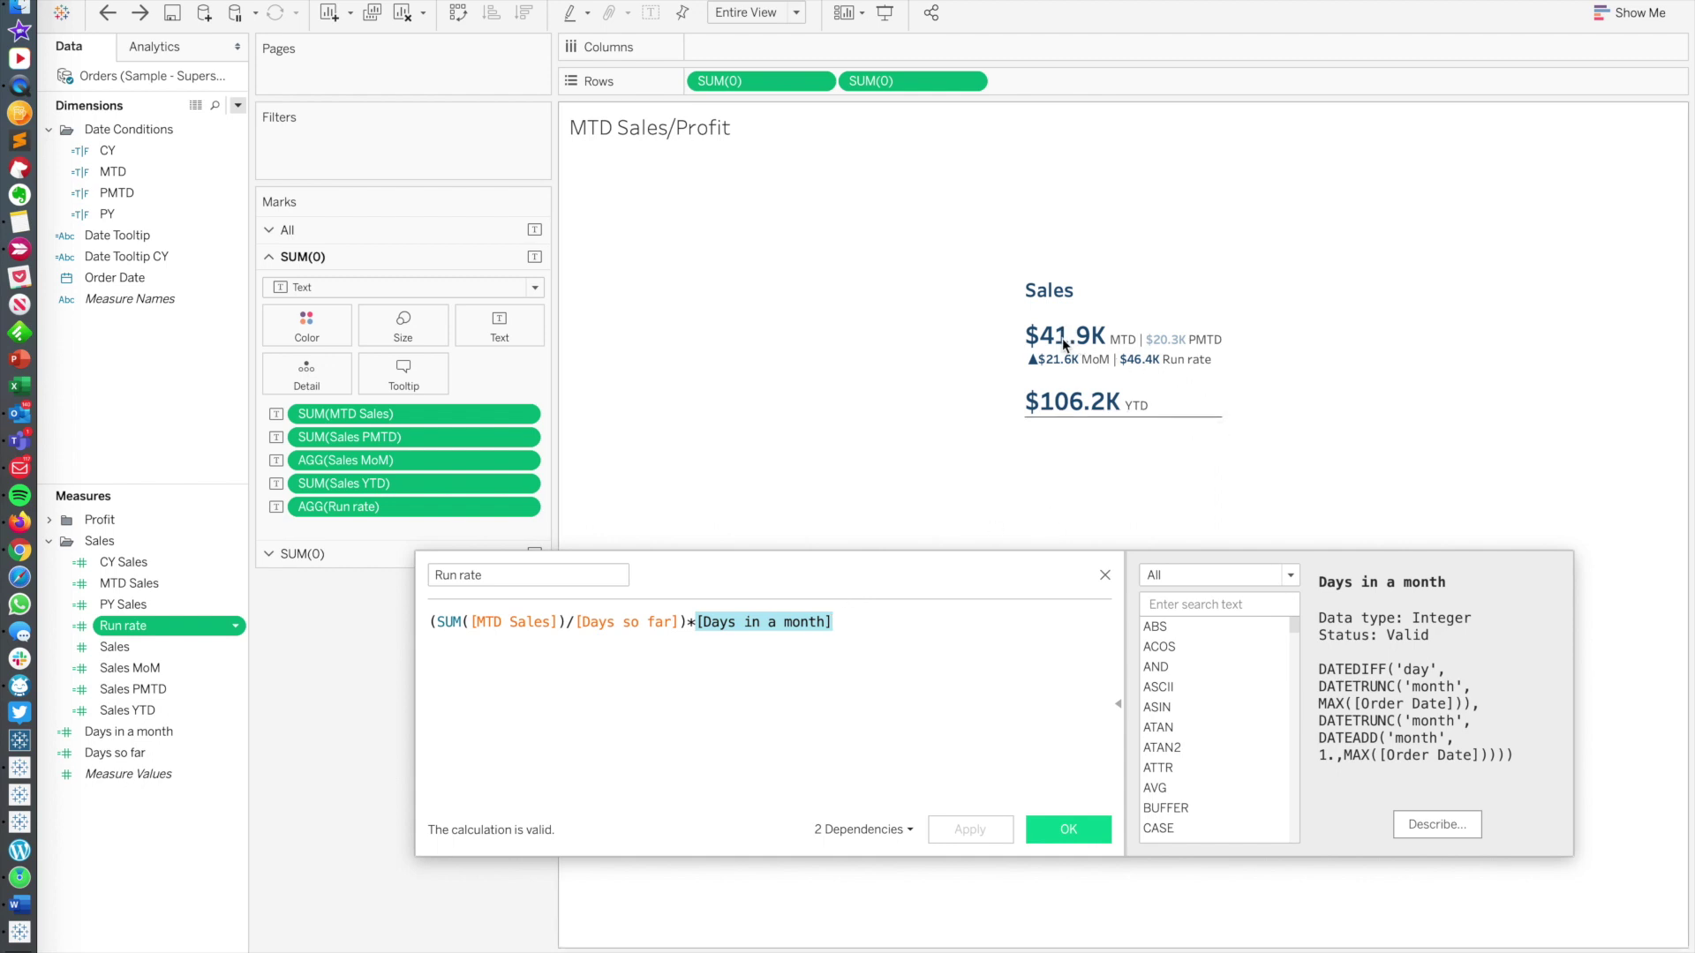
pyautogui.click(1105, 575)
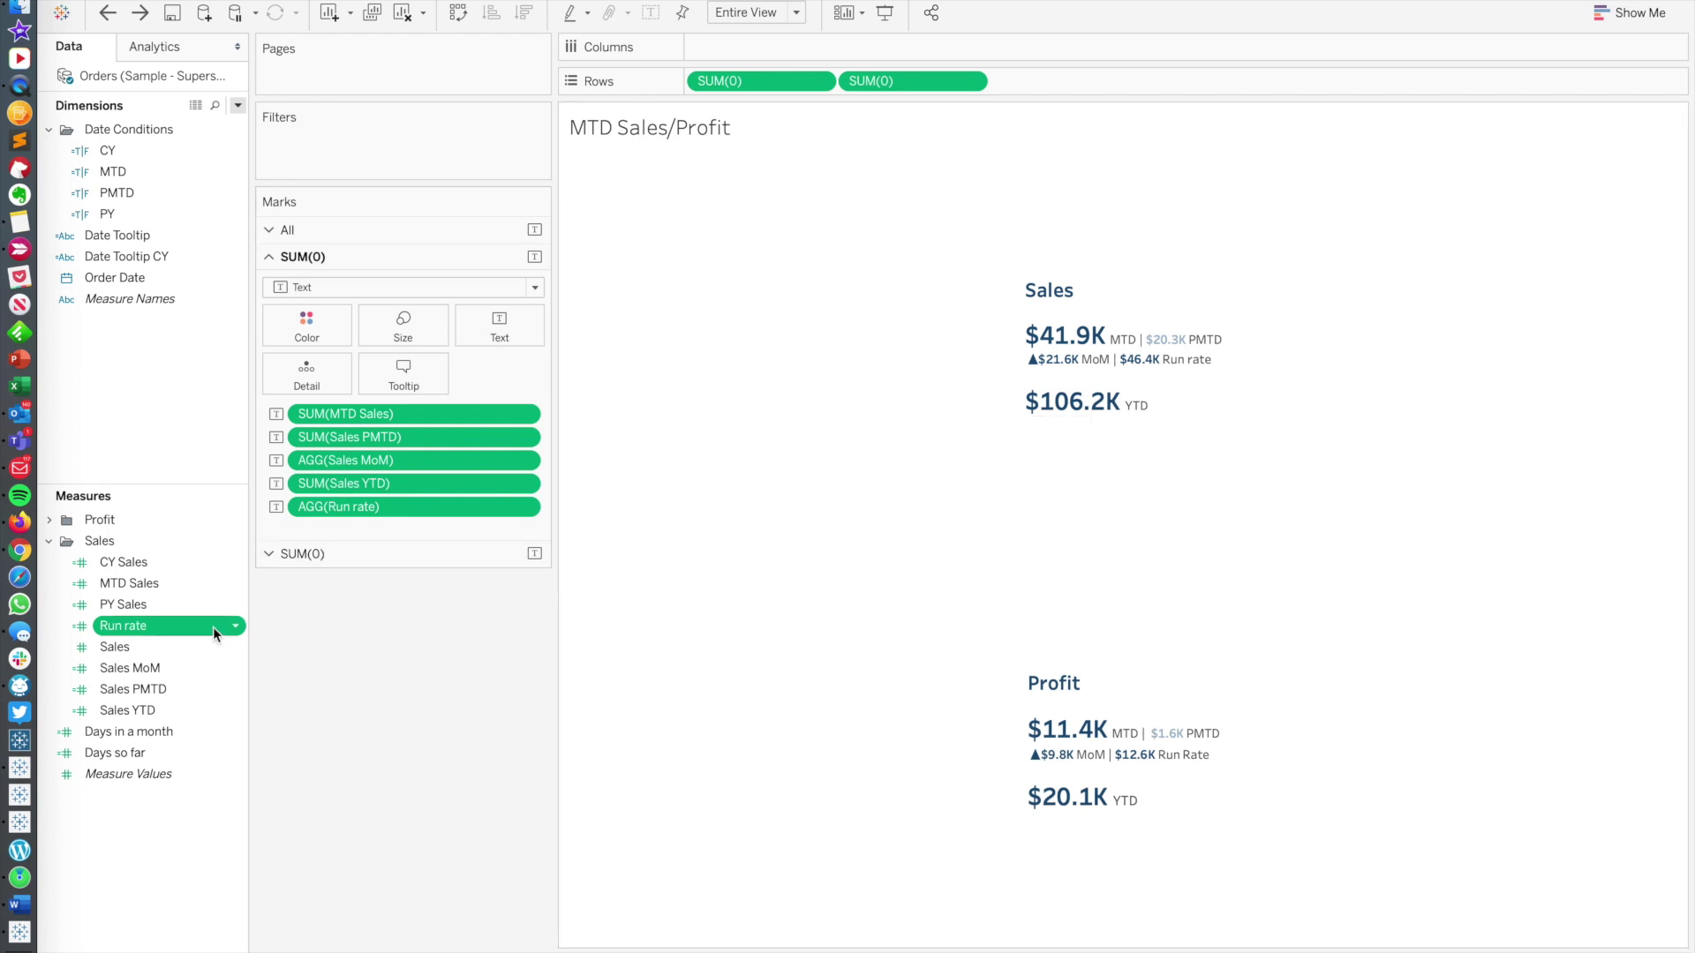
pyautogui.rightClick(150, 626)
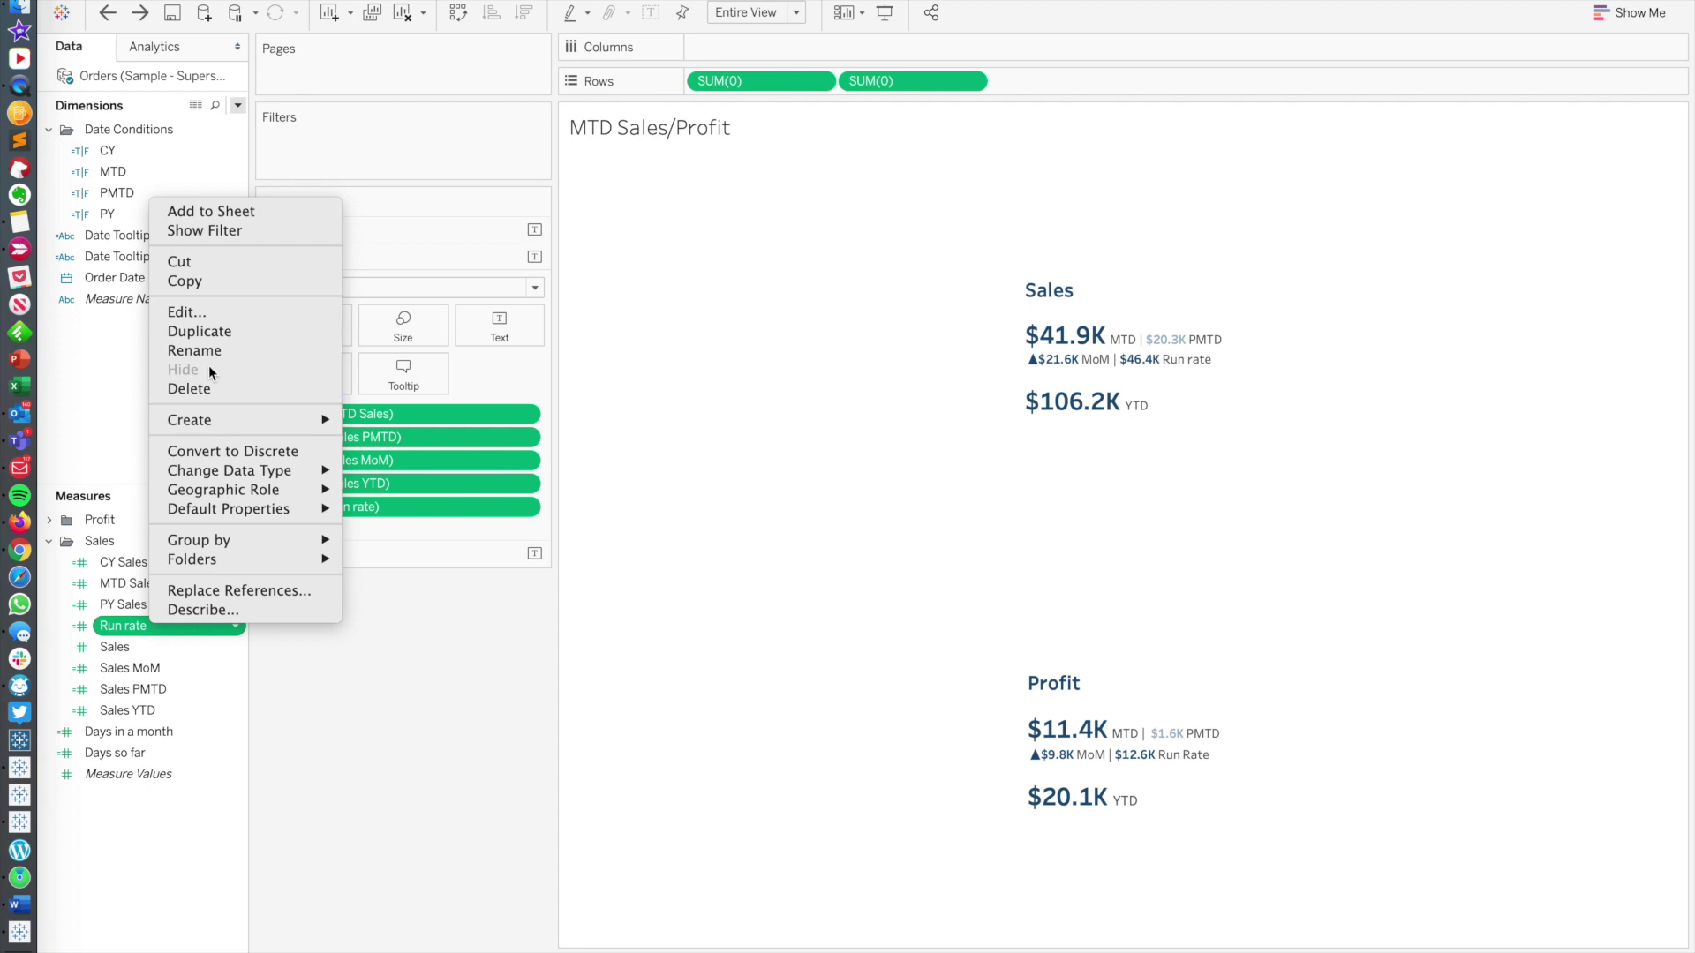
pyautogui.click(218, 326)
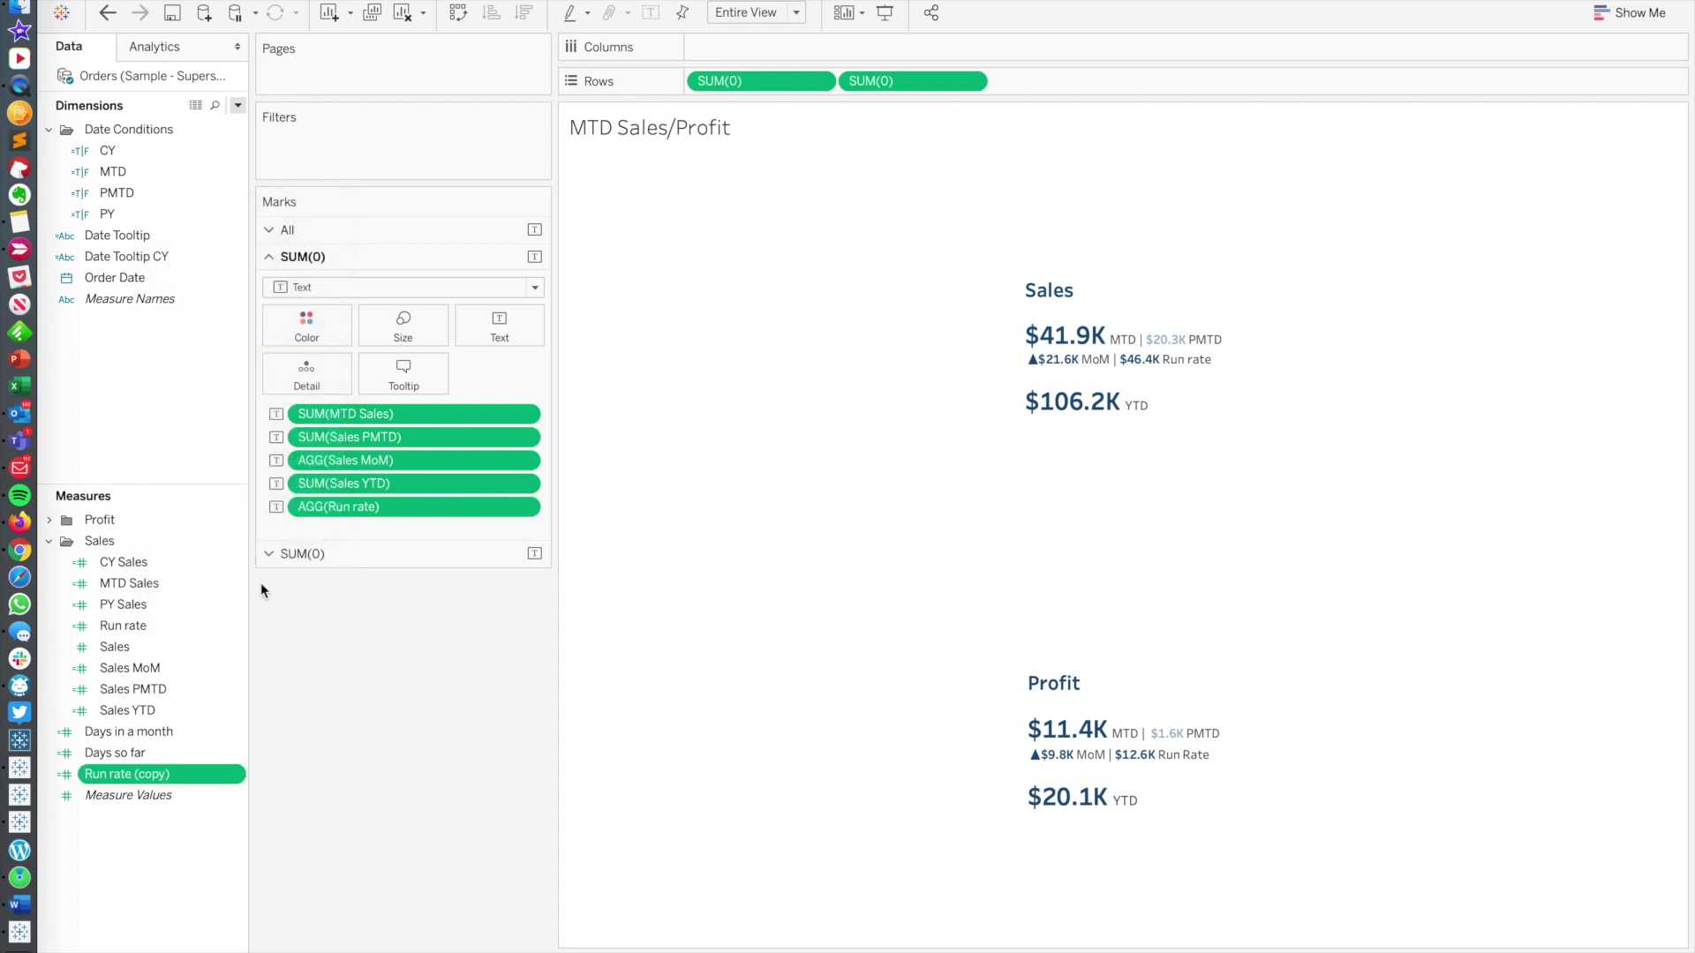
pyautogui.press('Delete')
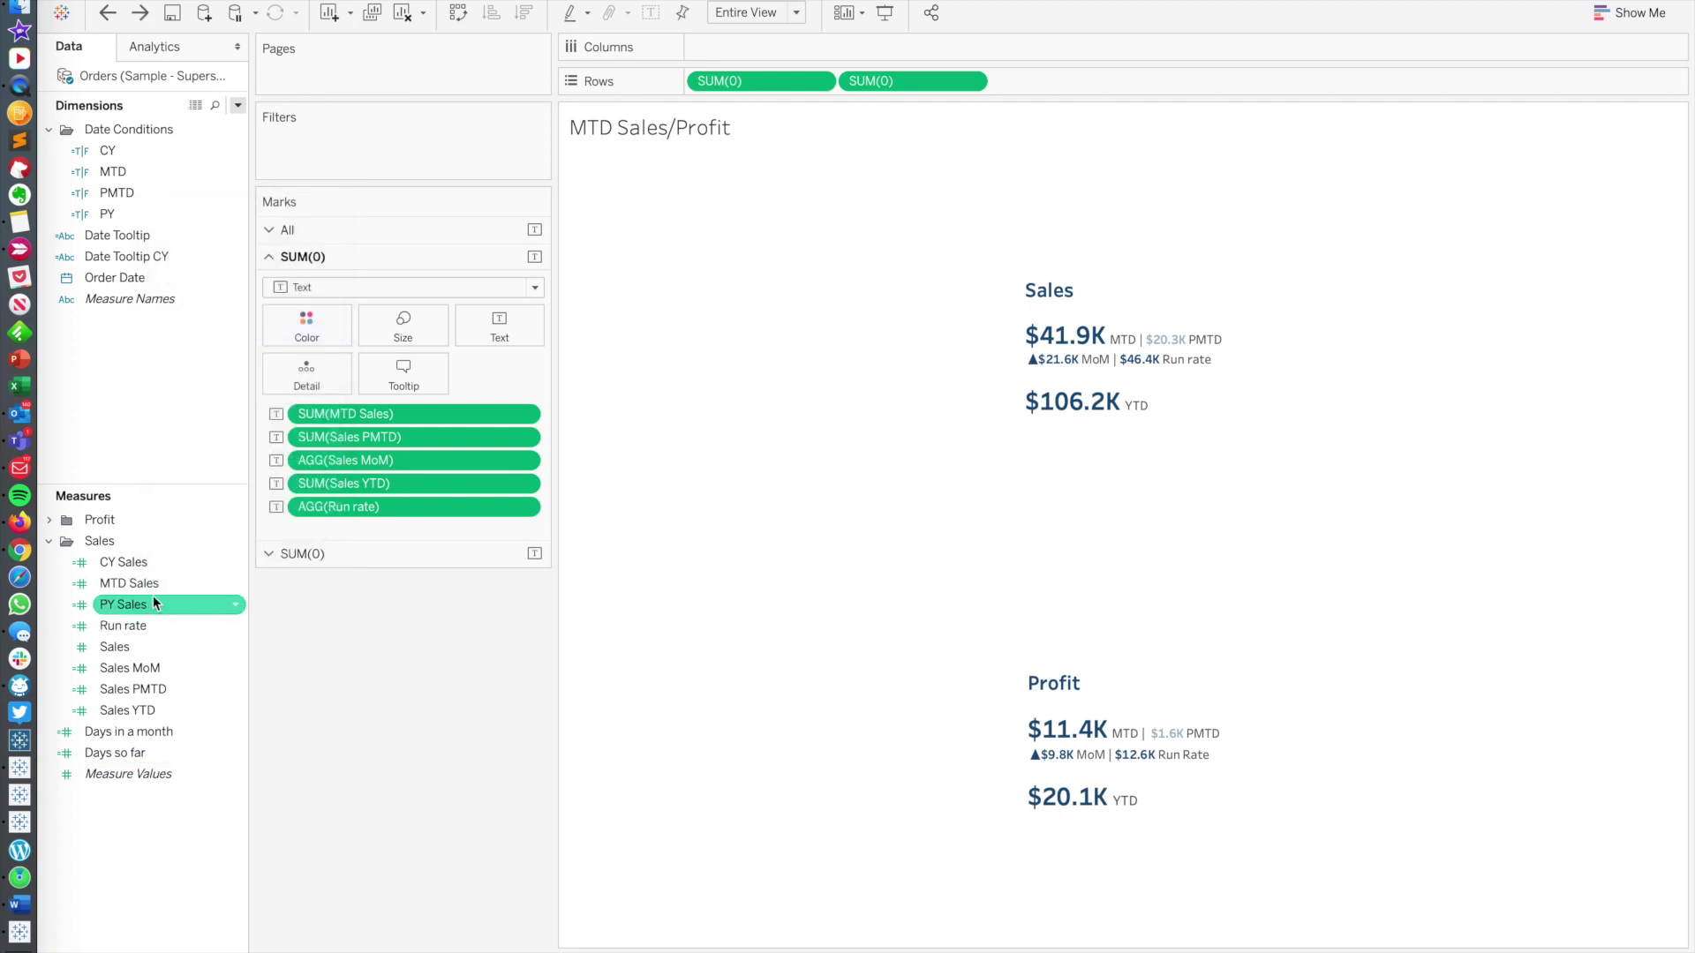
pyautogui.rightClick(150, 618)
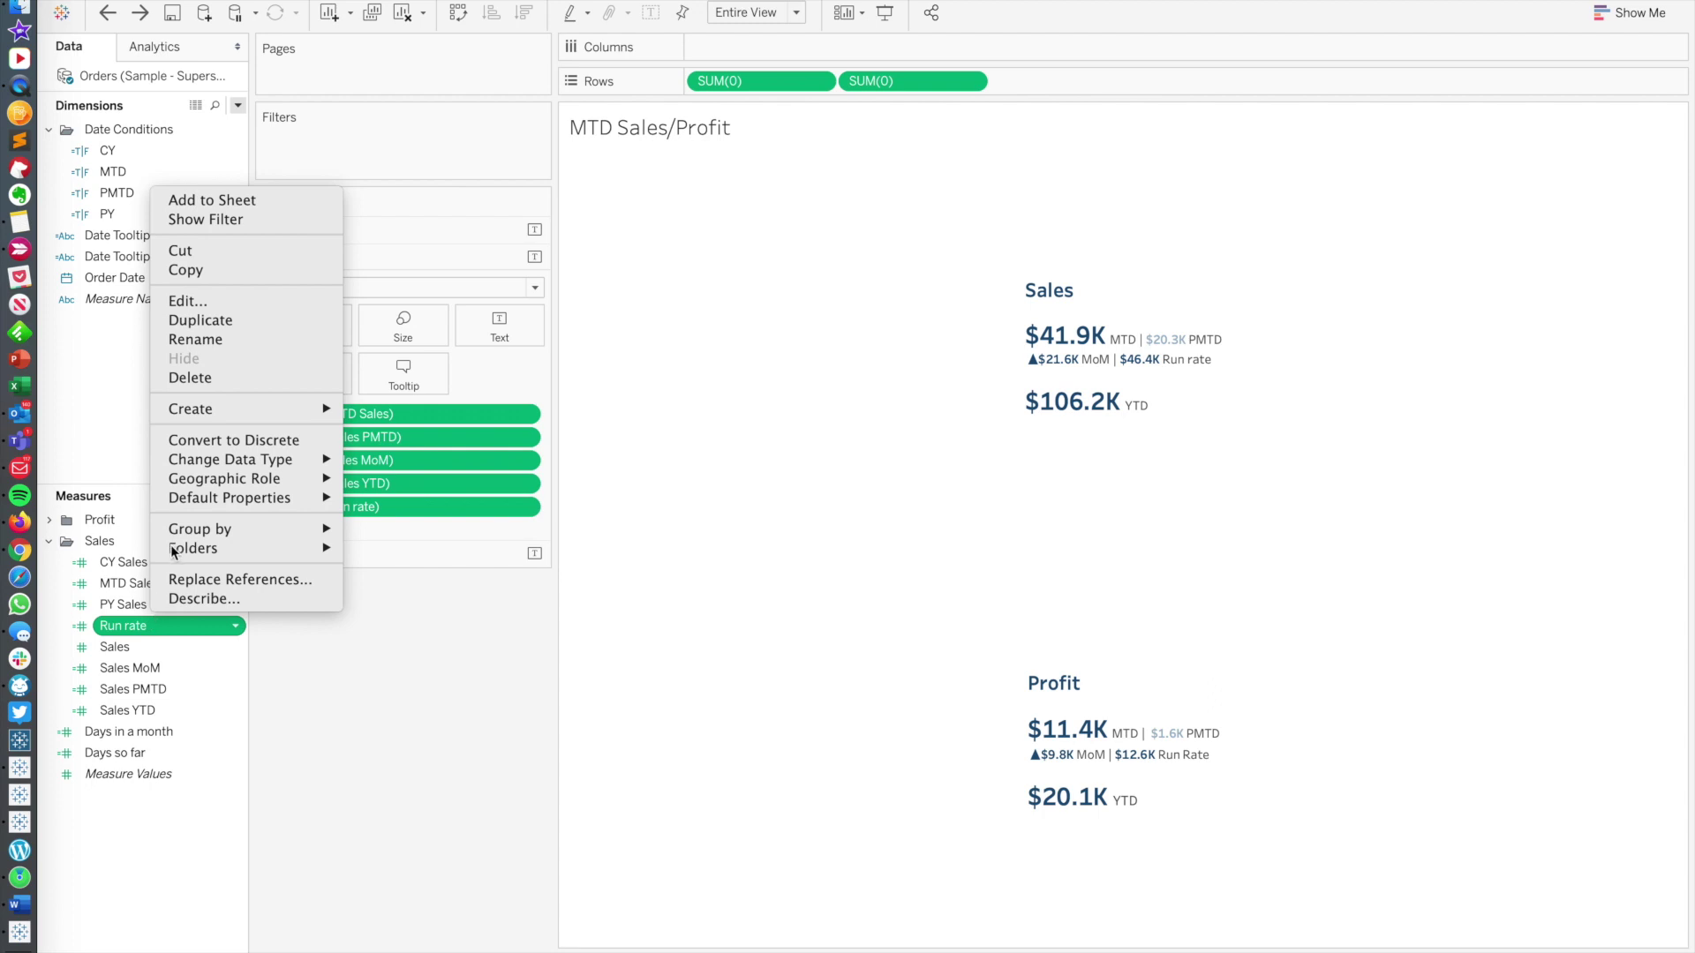
pyautogui.click(201, 300)
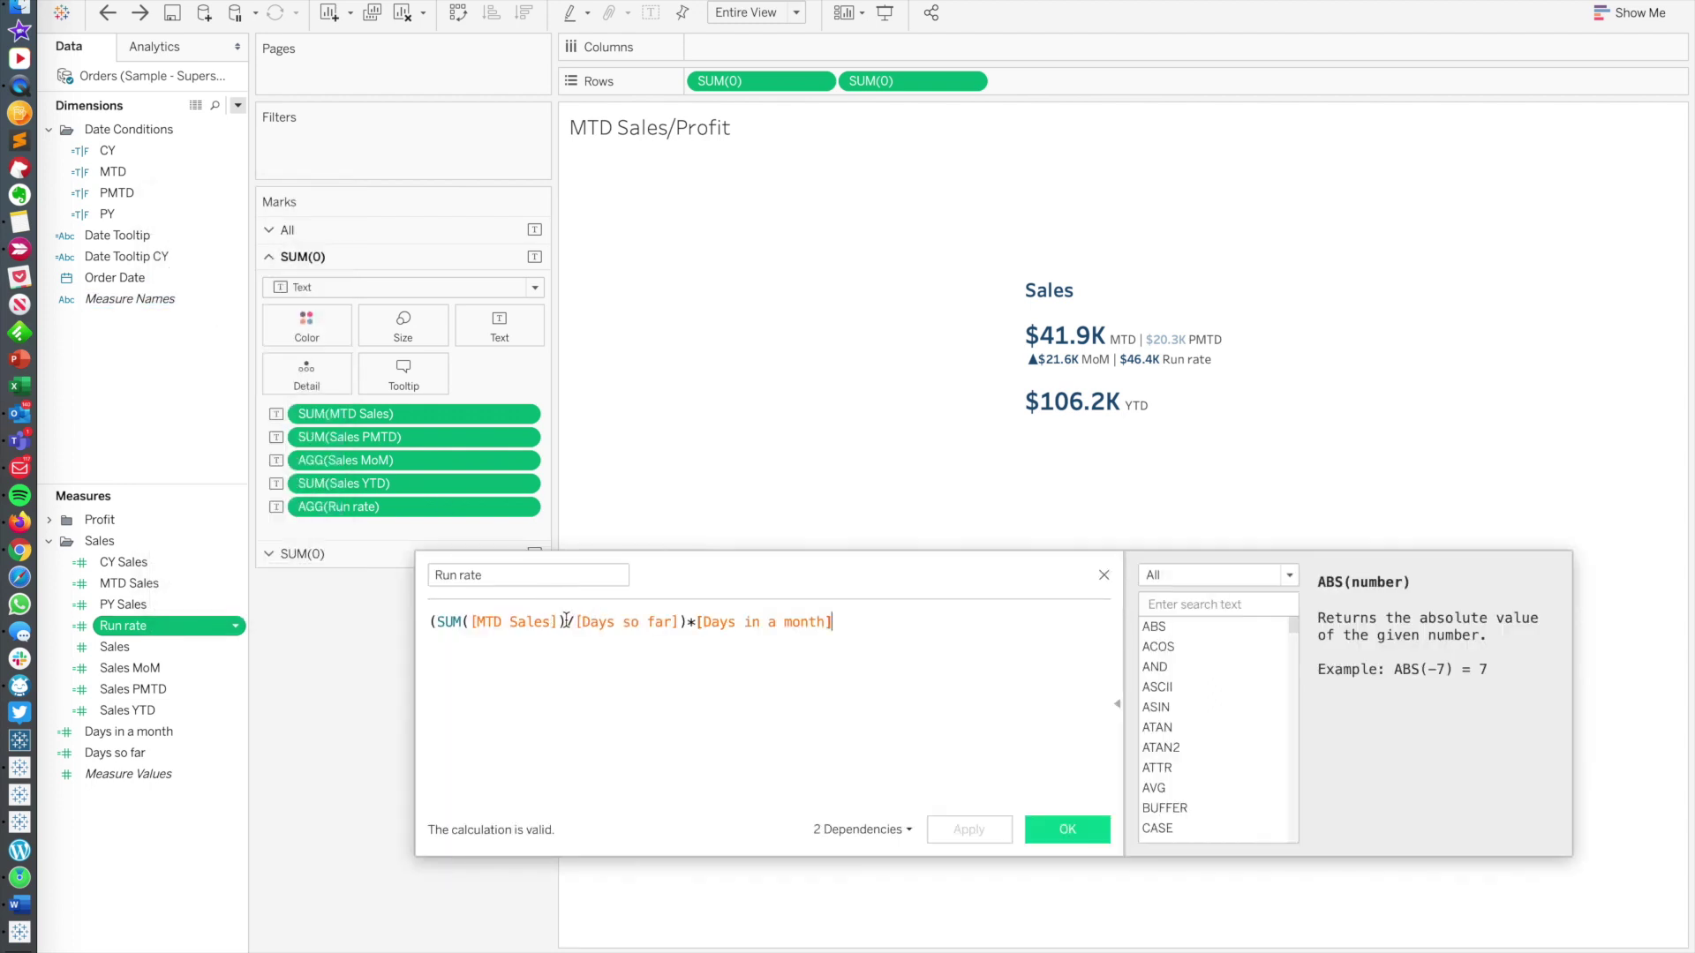
pyautogui.moveTo(565, 622); pyautogui.dragTo(434, 628)
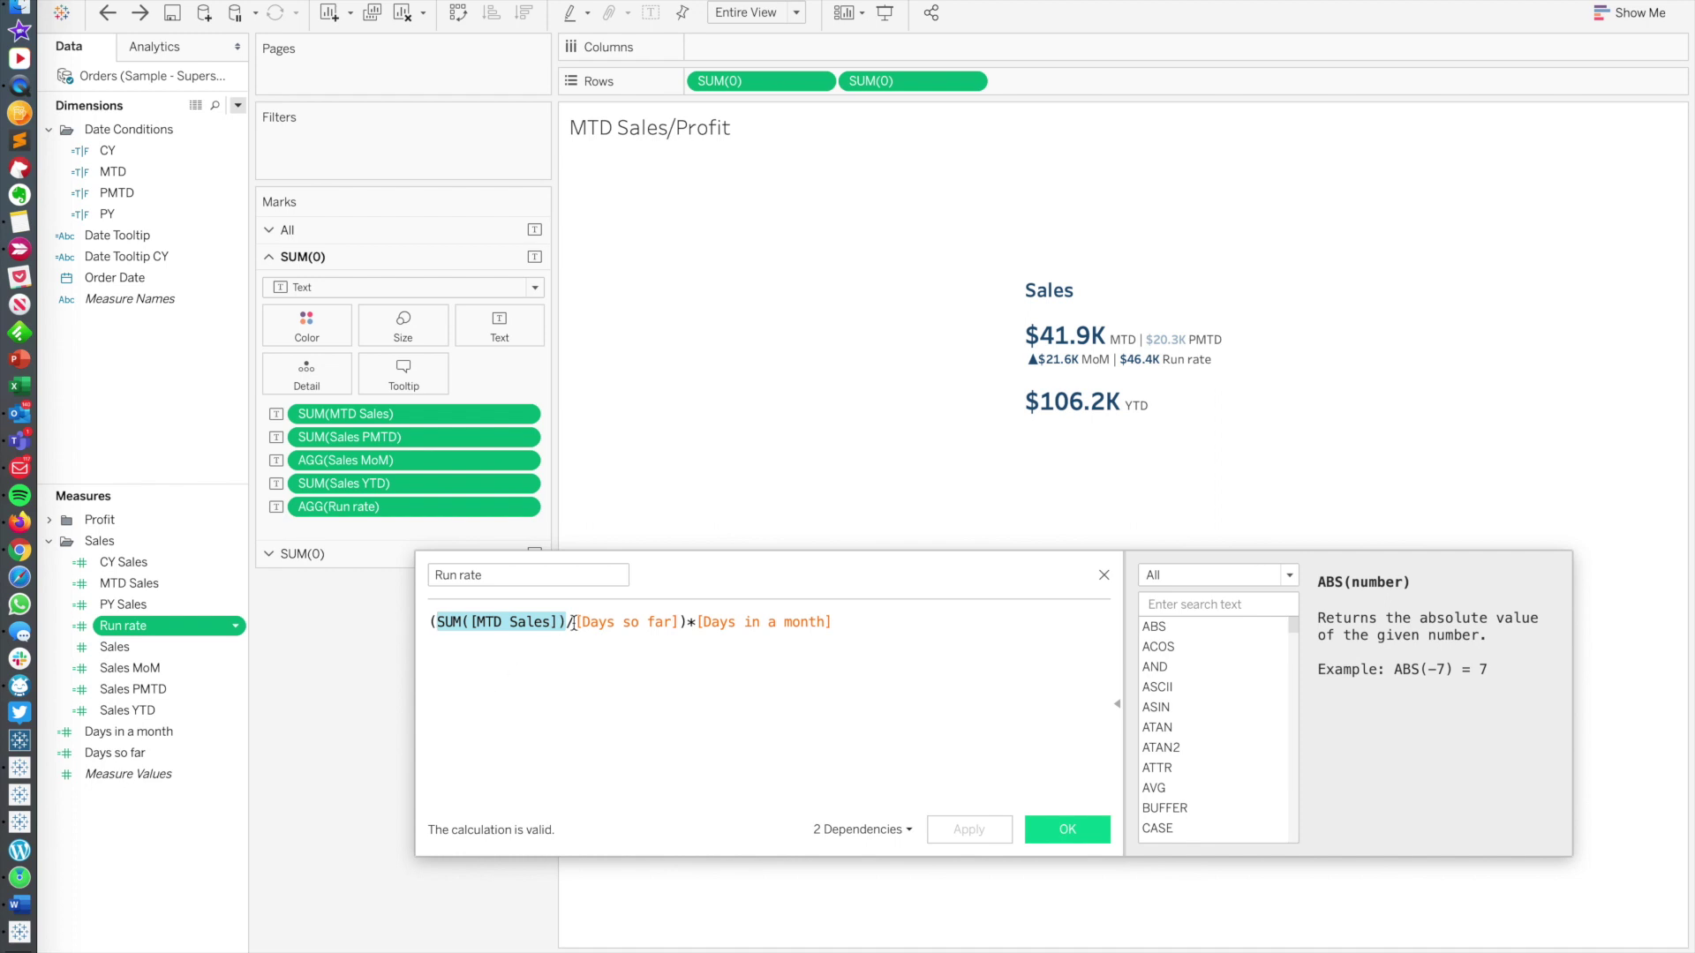
pyautogui.moveTo(573, 623); pyautogui.dragTo(419, 610)
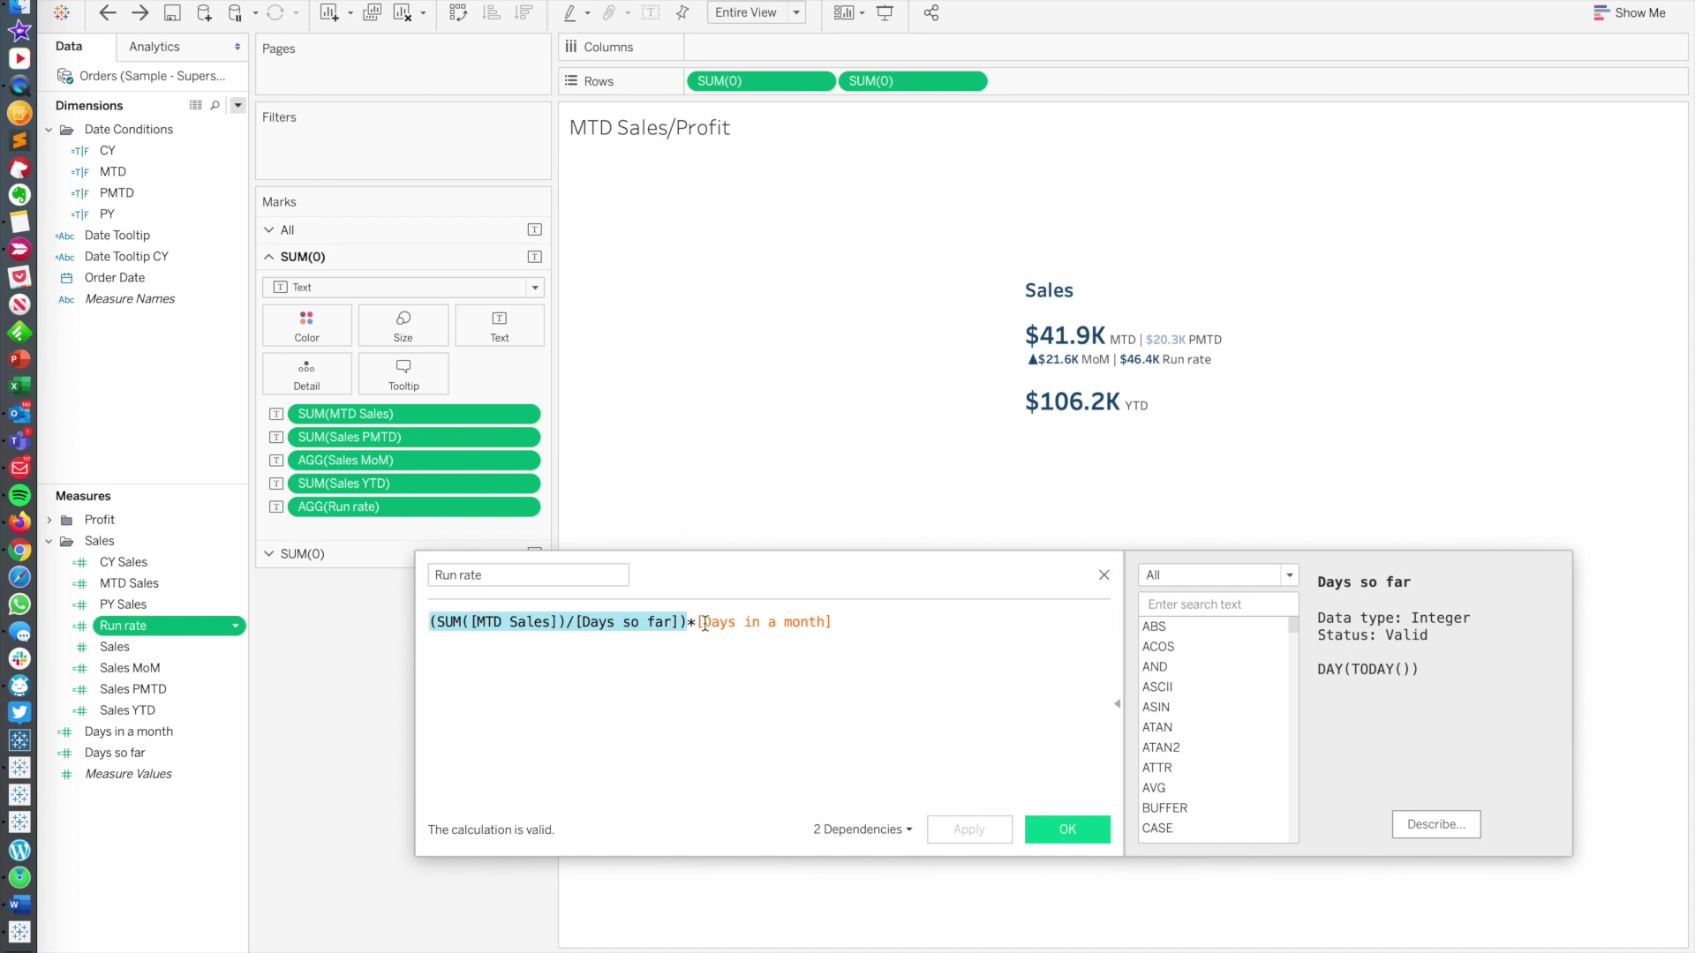
pyautogui.moveTo(698, 622); pyautogui.dragTo(917, 612)
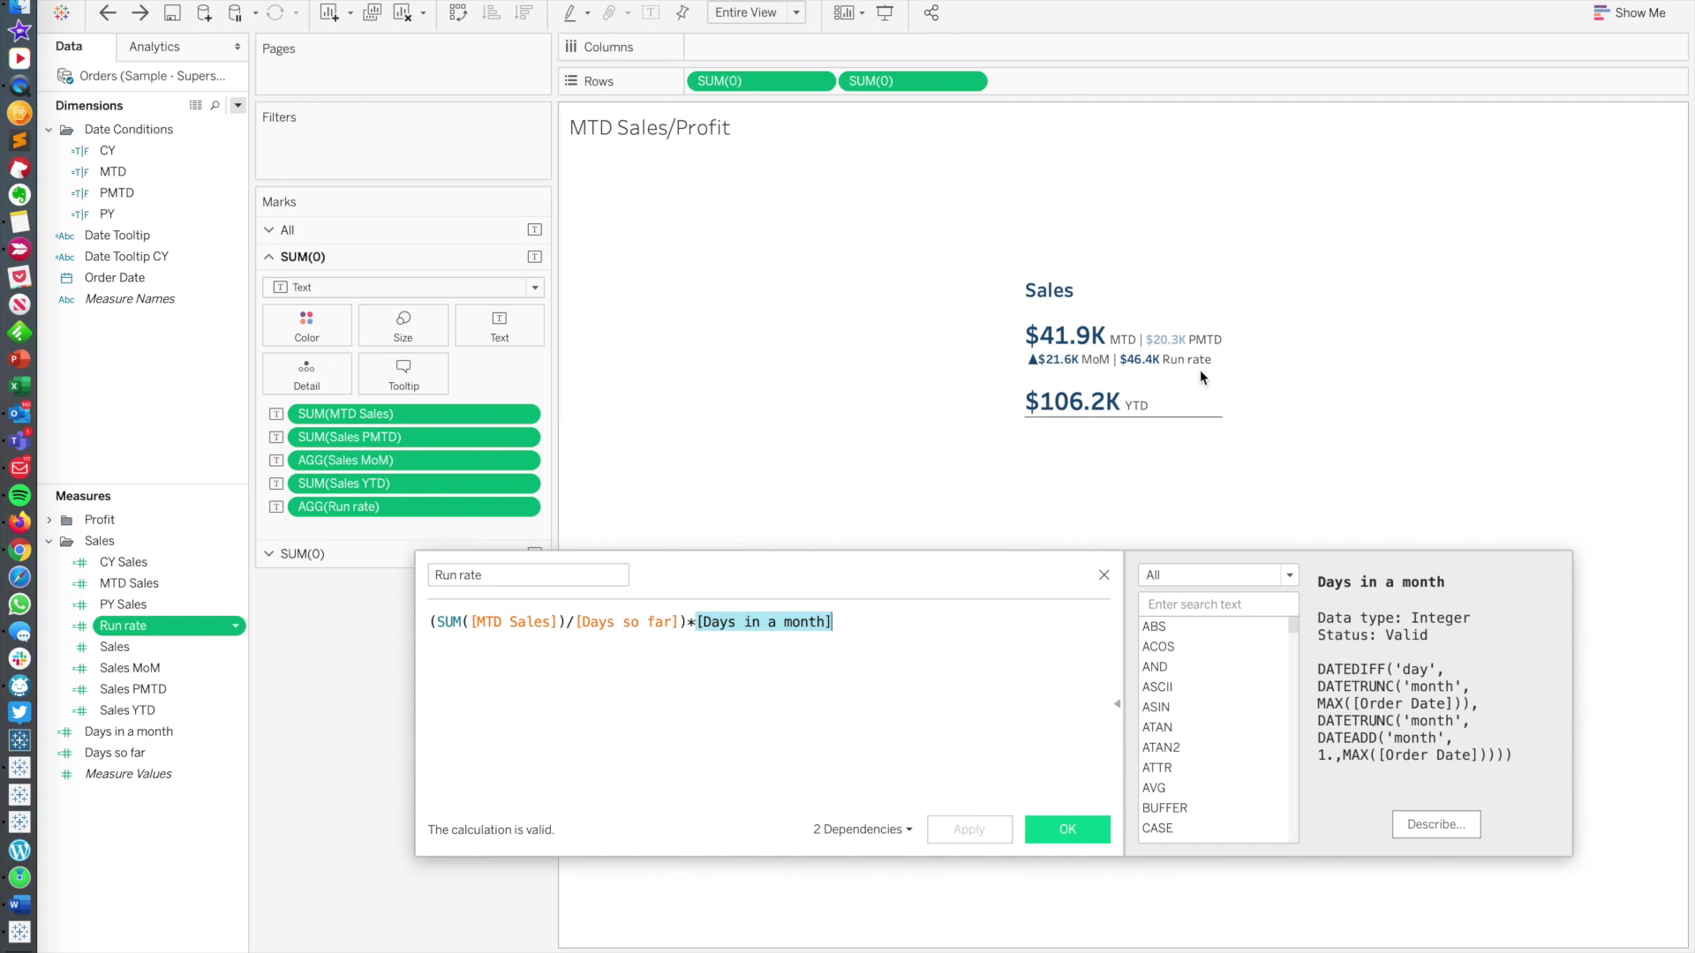
pyautogui.click(1102, 574)
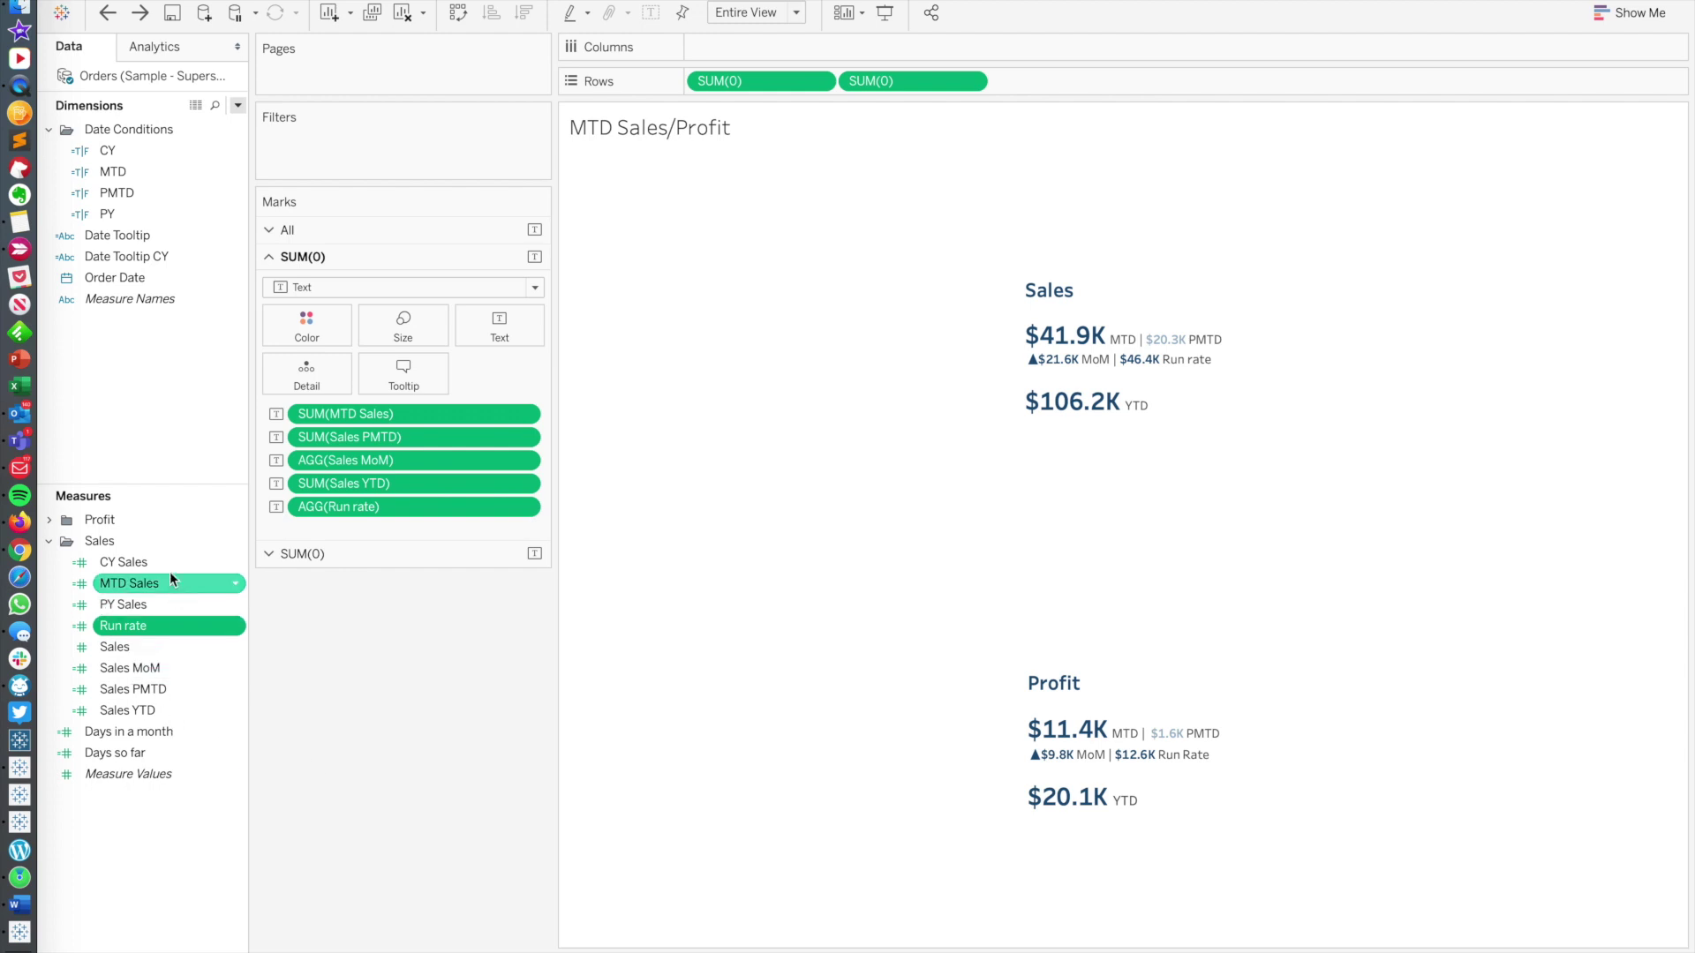
pyautogui.rightClick(155, 712)
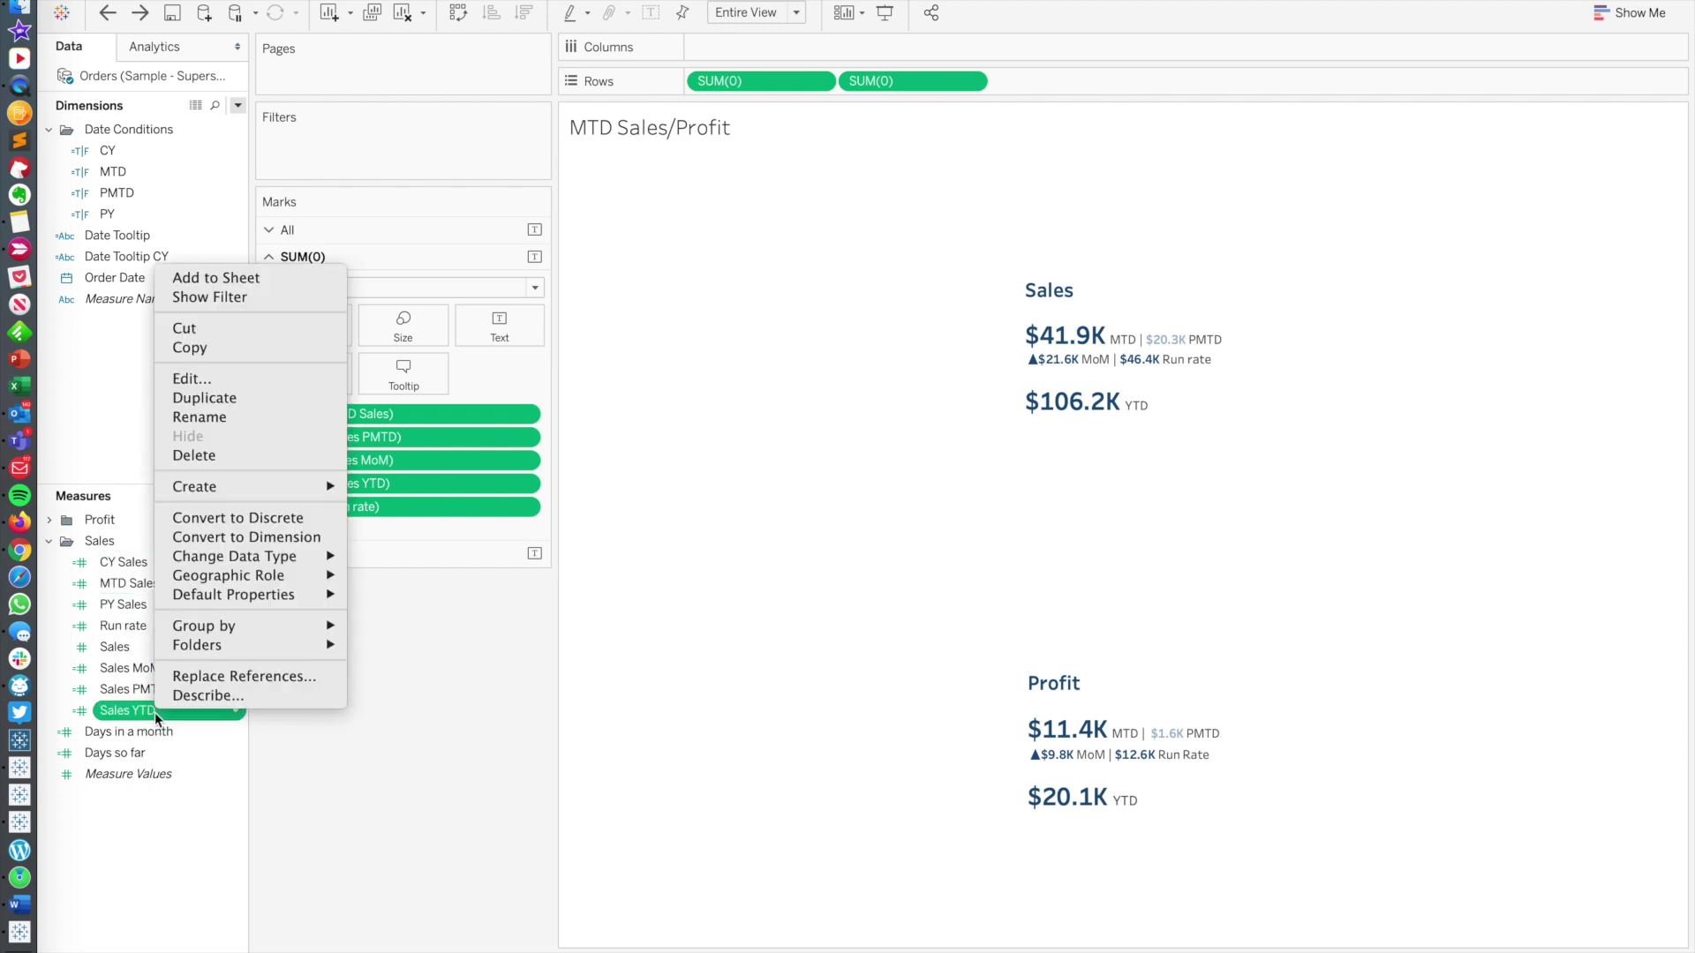
pyautogui.click(237, 381)
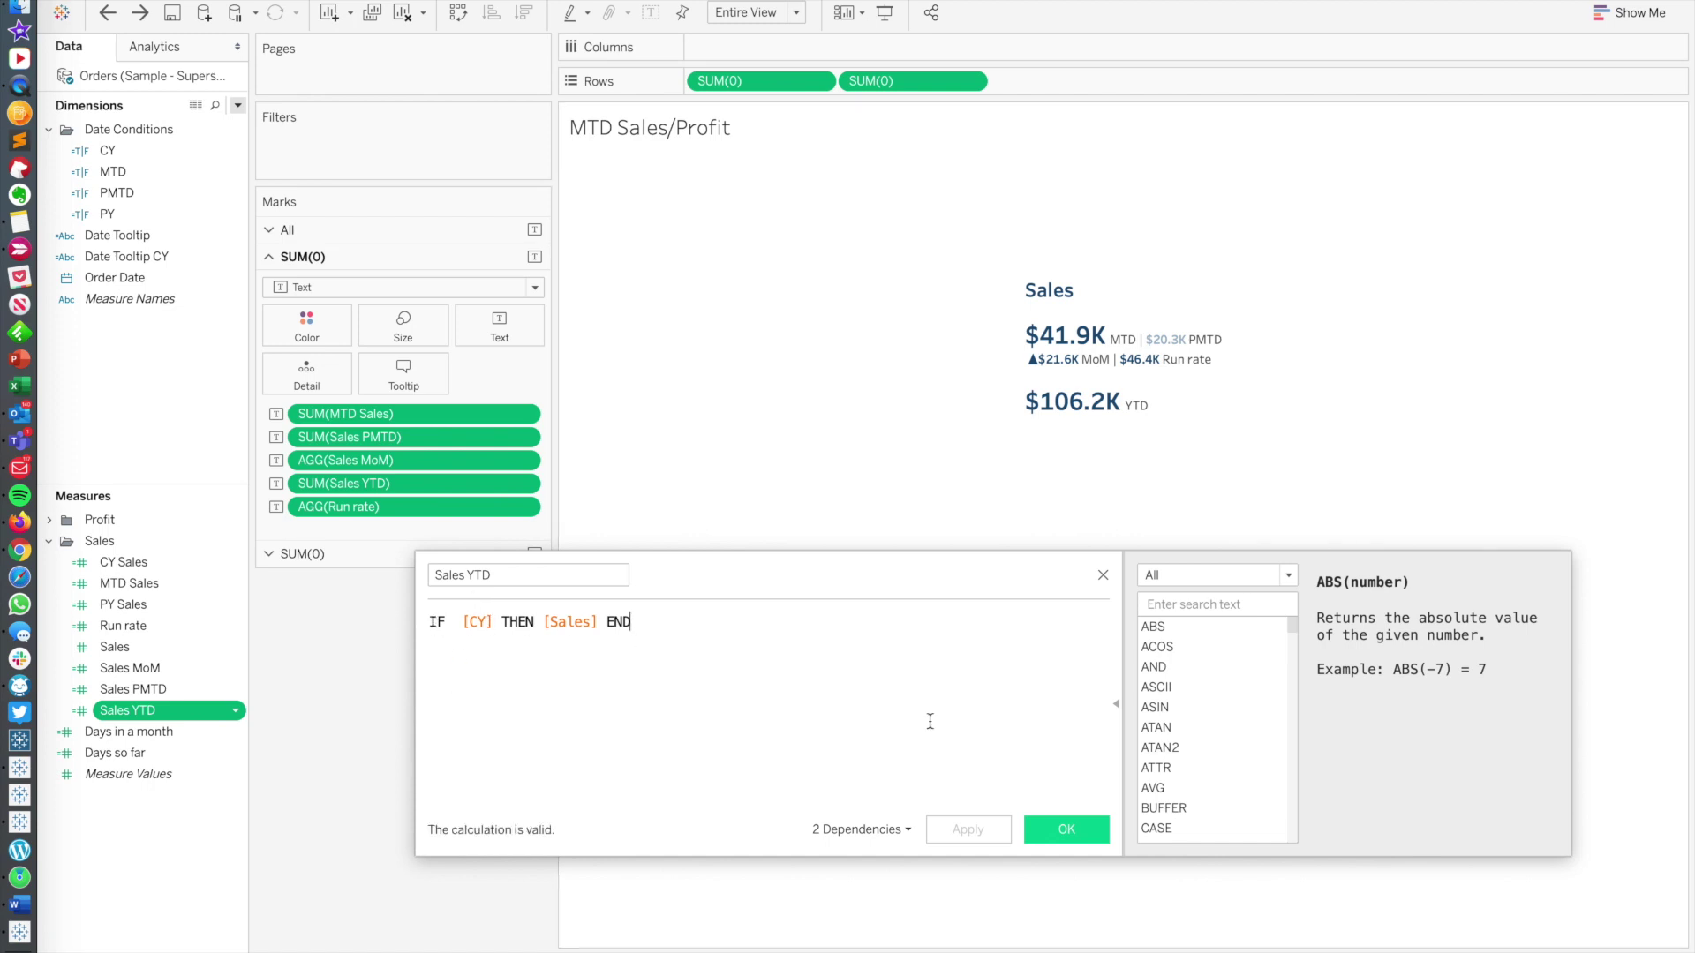
pyautogui.click(1102, 577)
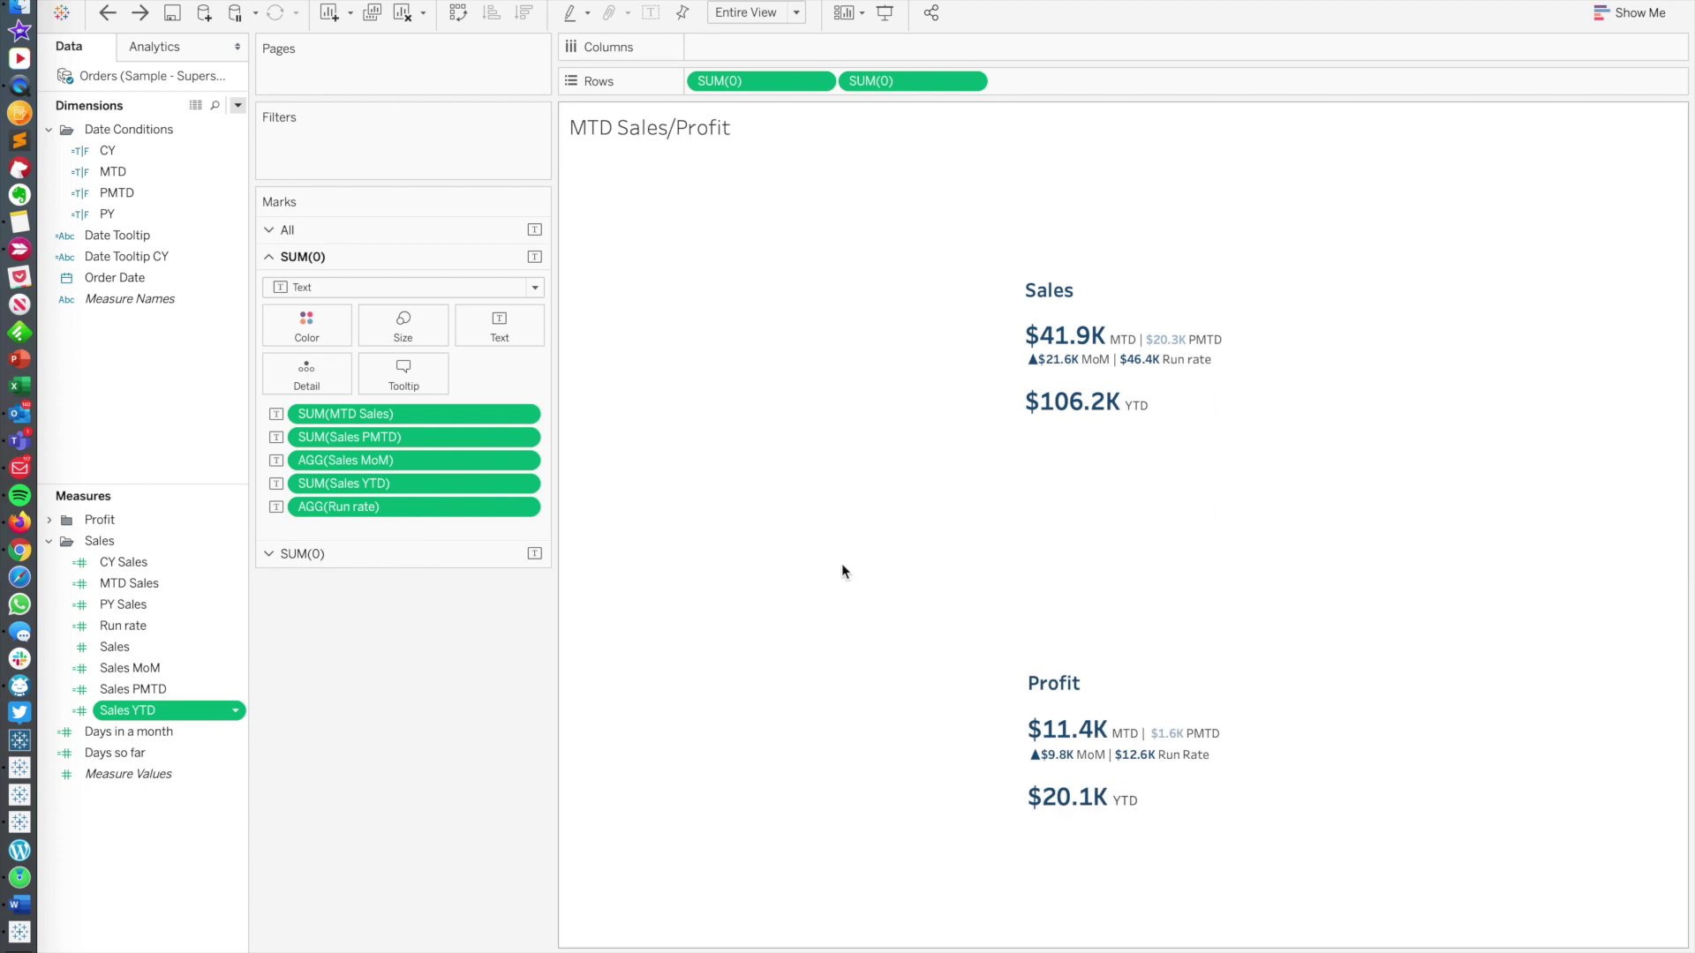
pyautogui.click(499, 325)
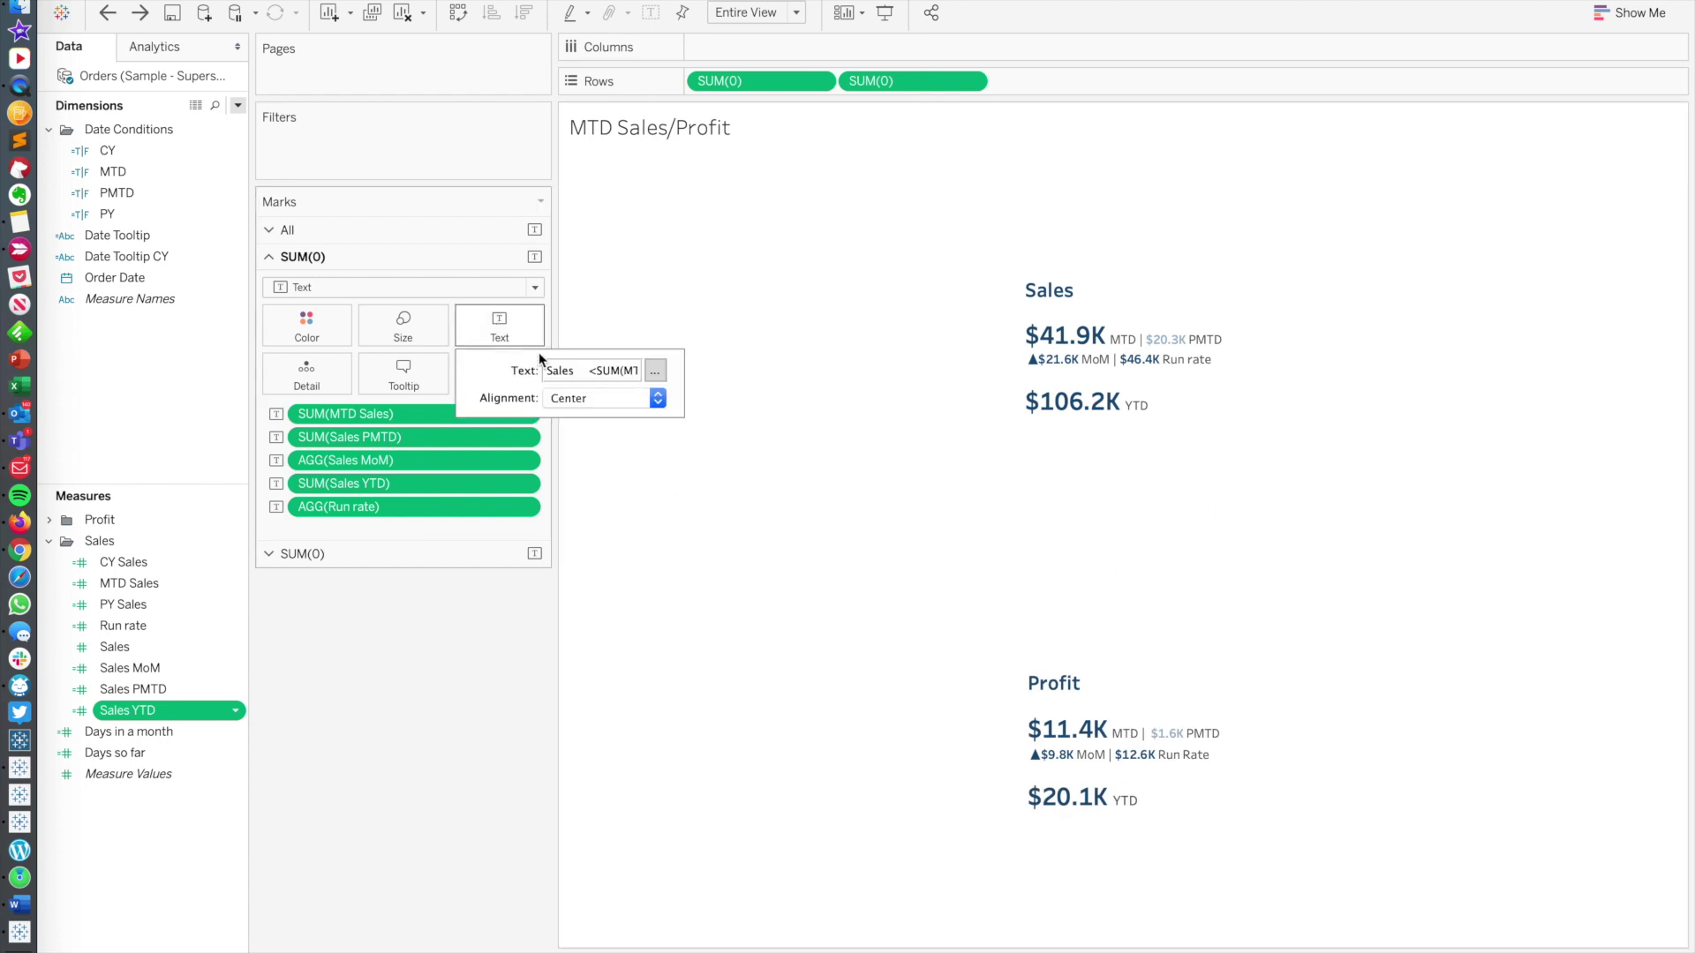
pyautogui.click(655, 371)
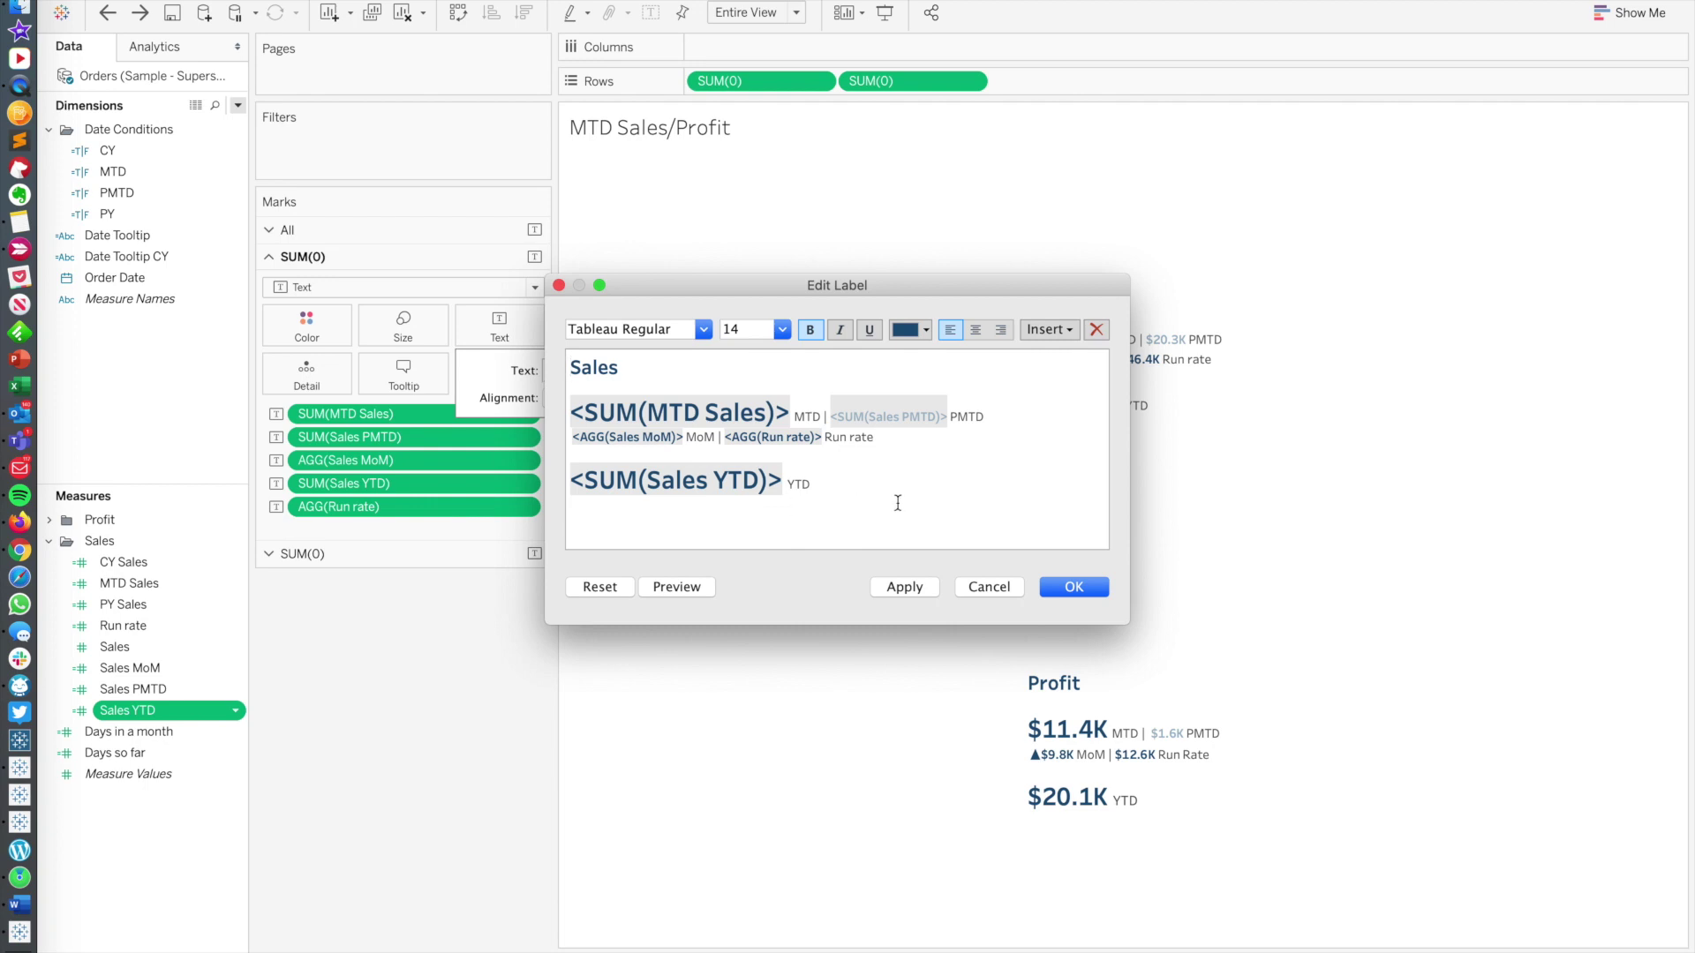
pyautogui.click(1068, 587)
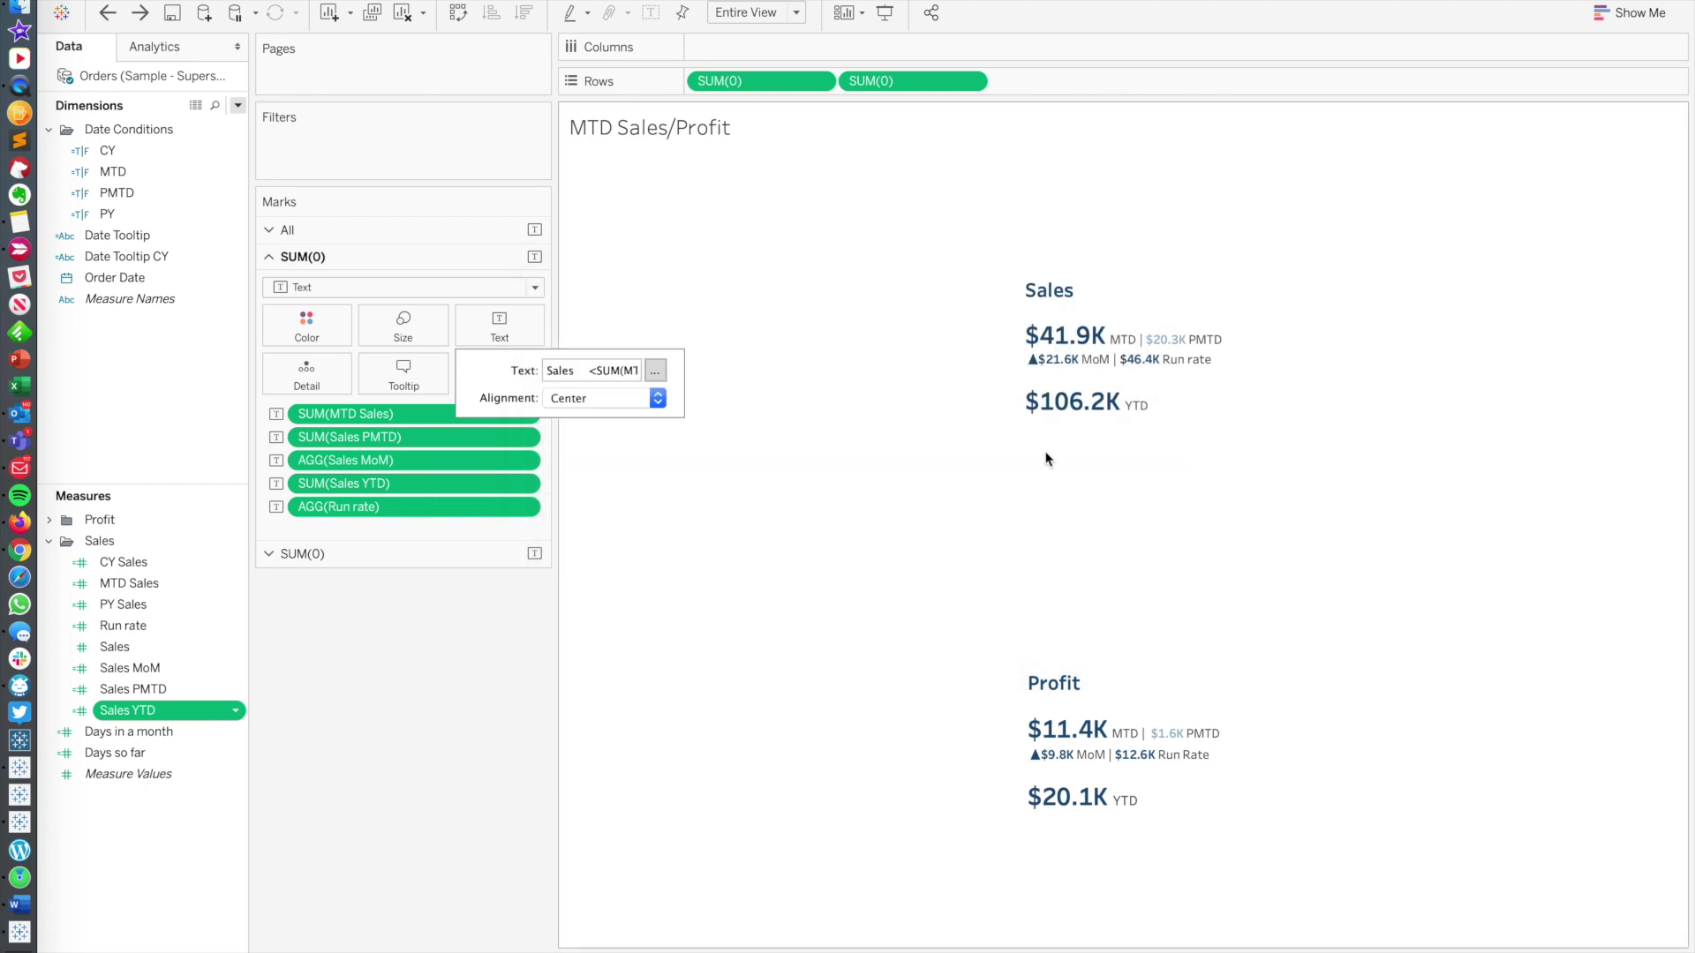
pyautogui.click(474, 777)
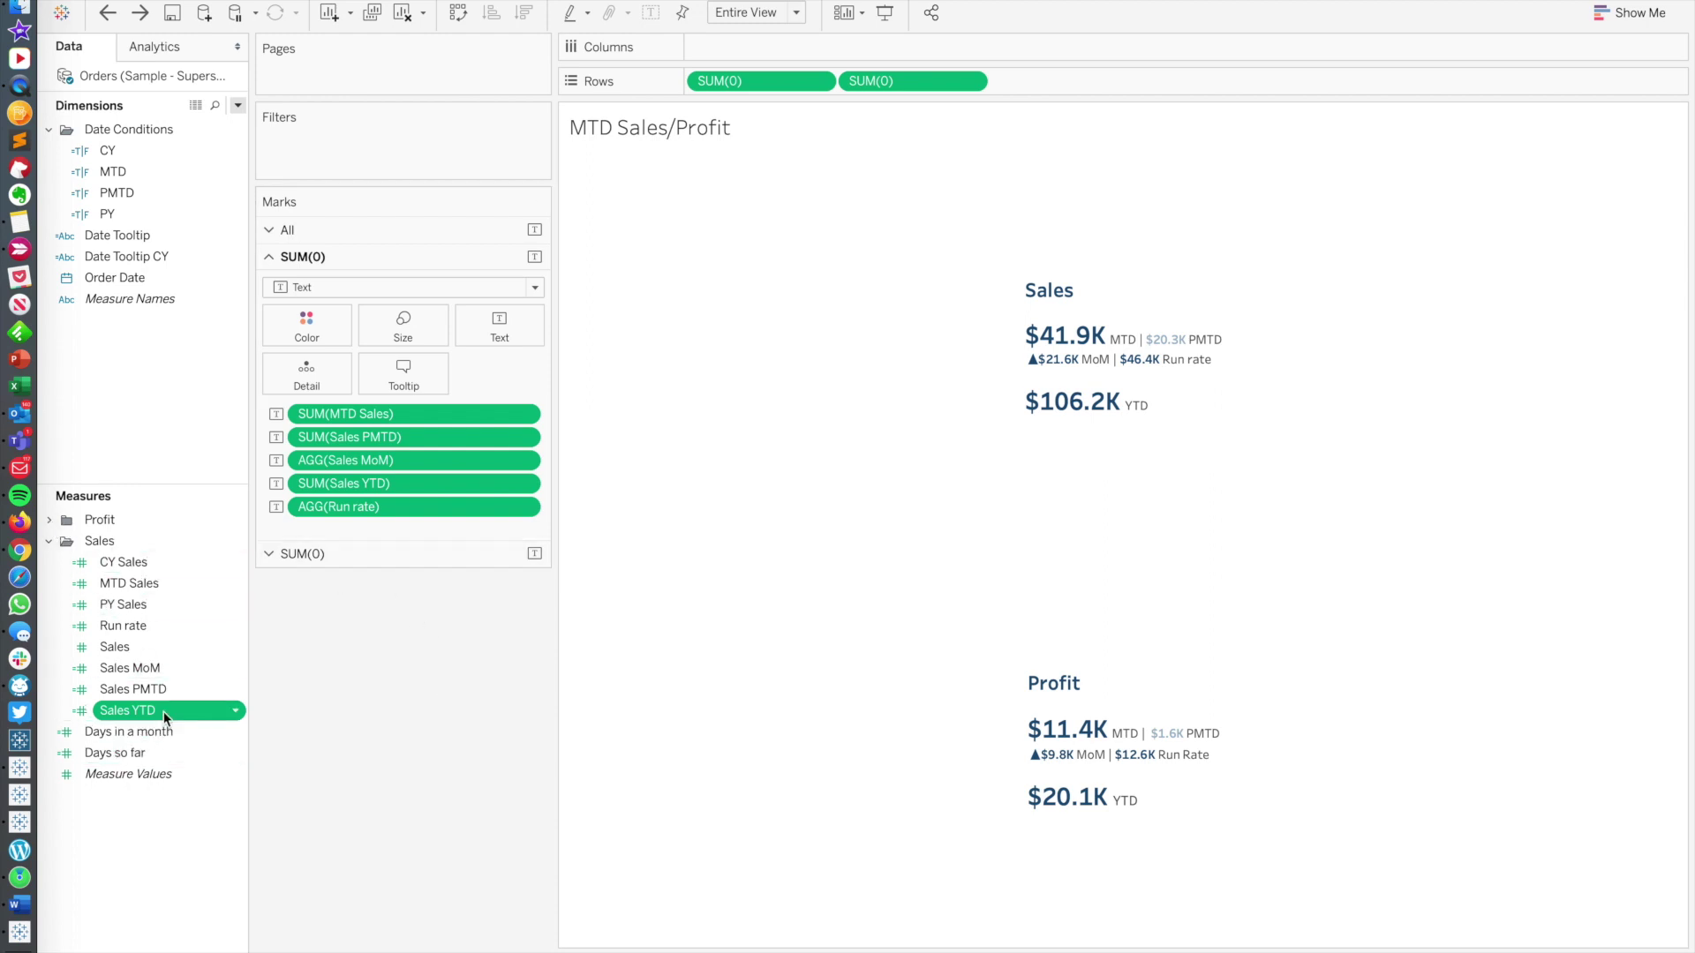
pyautogui.click(49, 519)
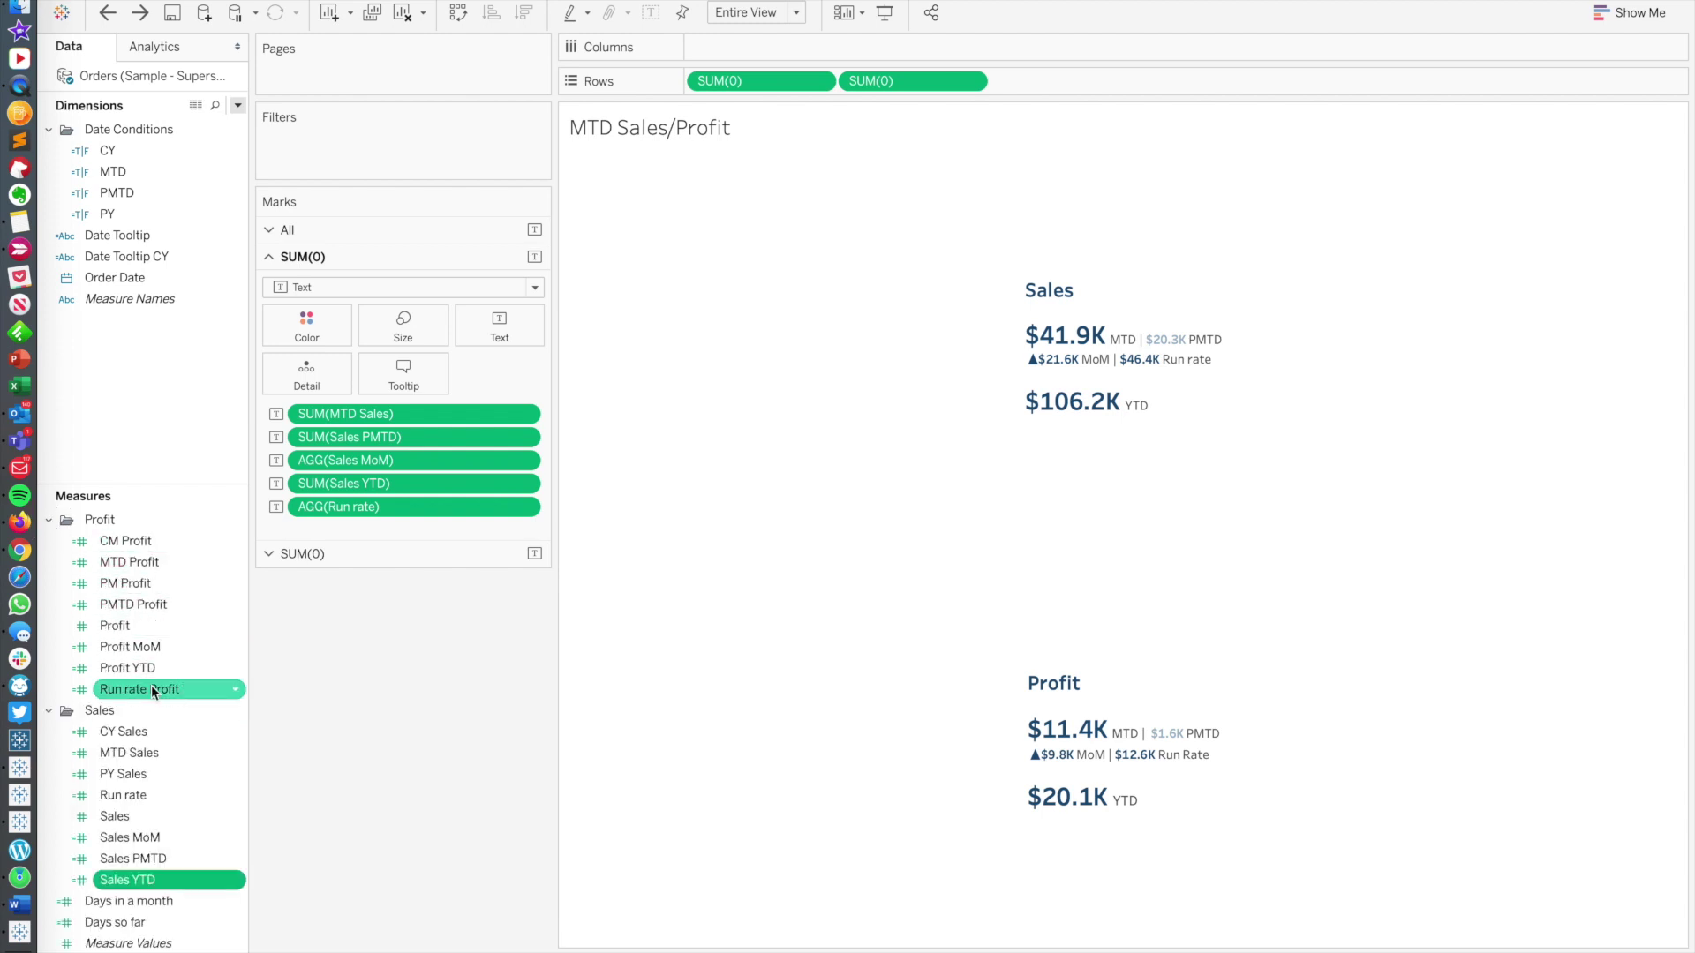
pyautogui.click(49, 524)
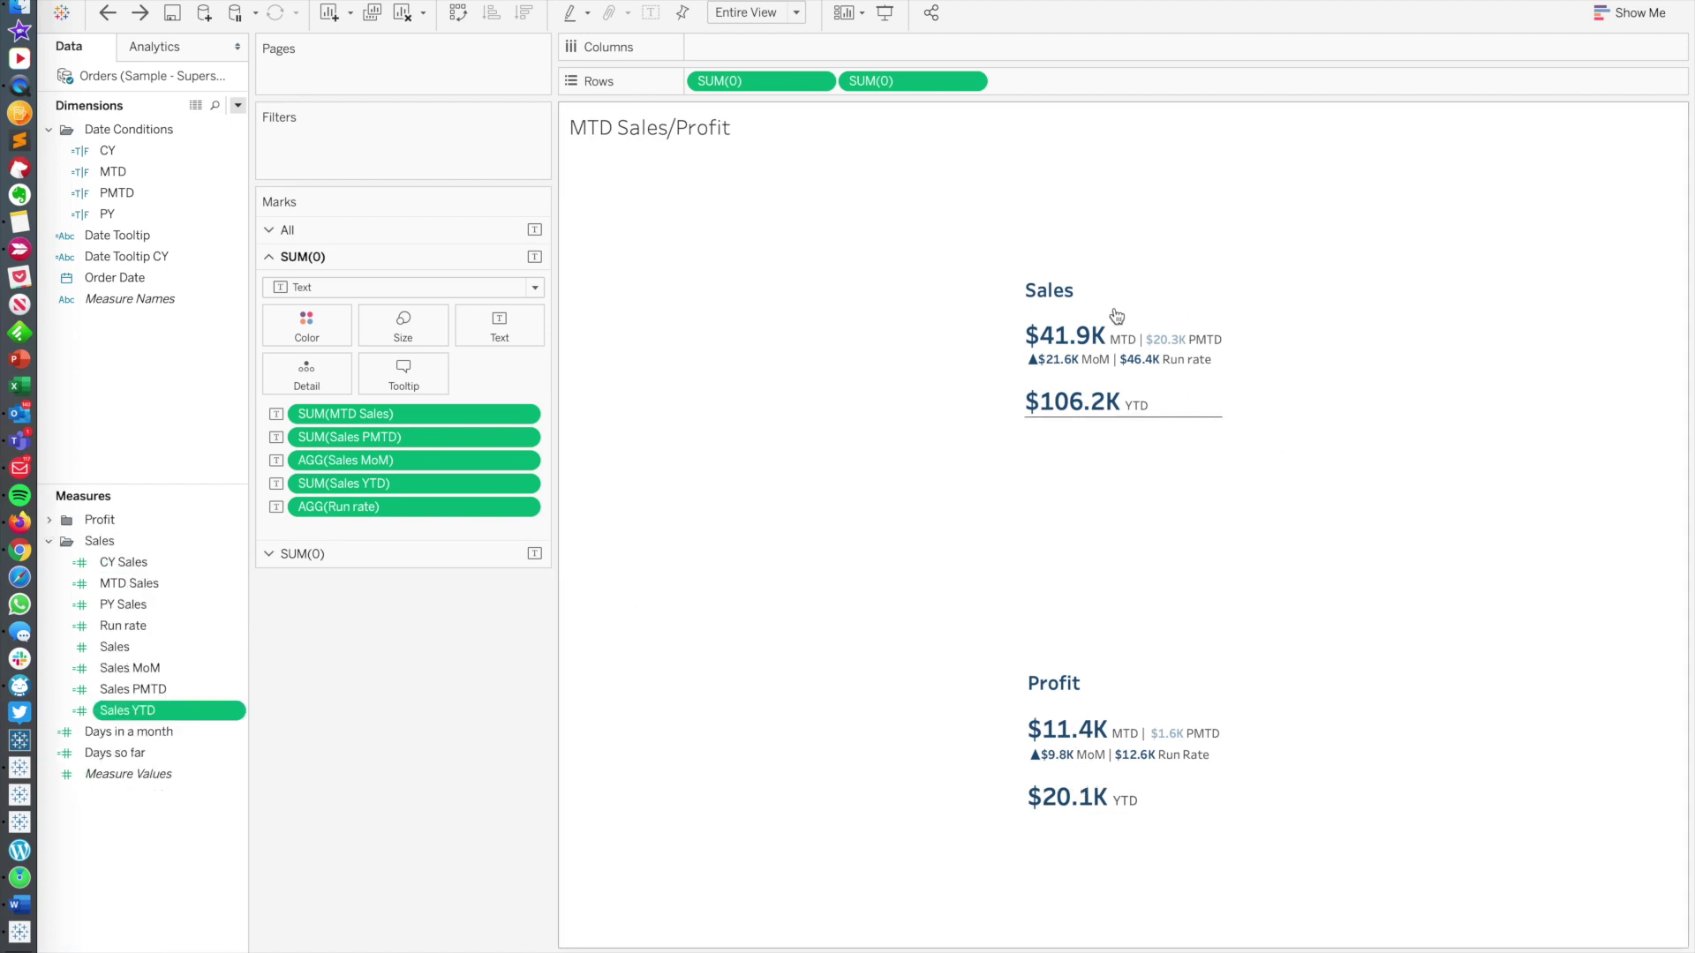
# Step: Switch to the Sales Performance dashboard and select the YoY Profit, YoY Sales and outer container zones
pyautogui.click(397, 949)
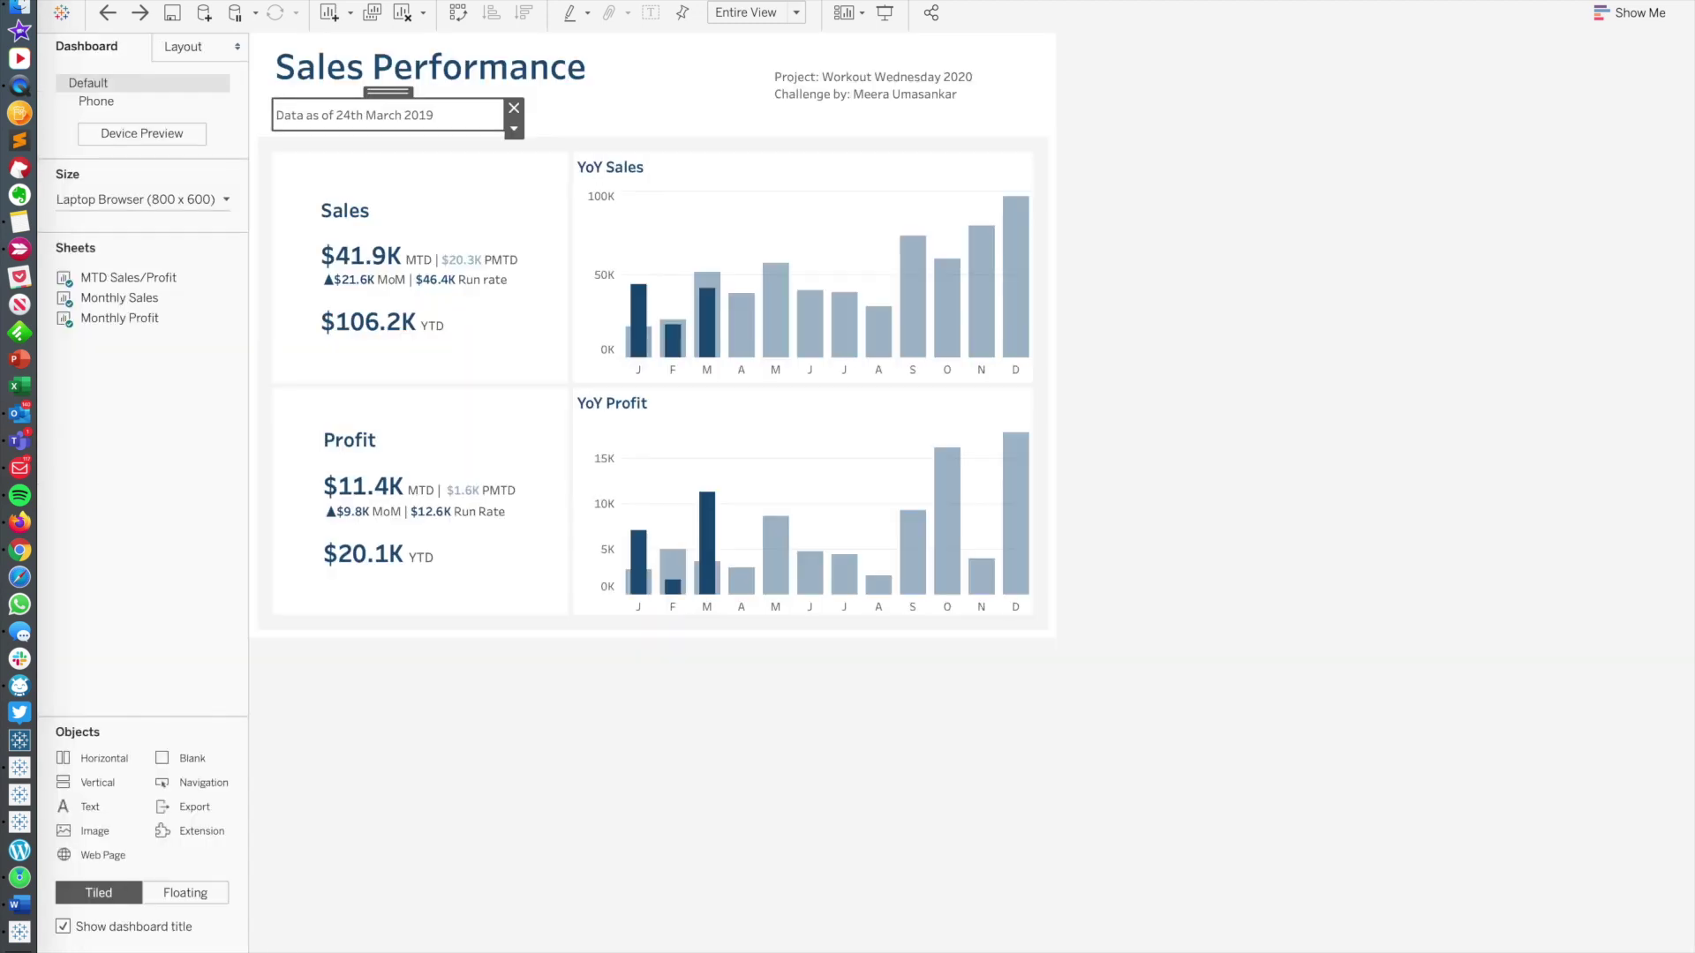
pyautogui.click(558, 902)
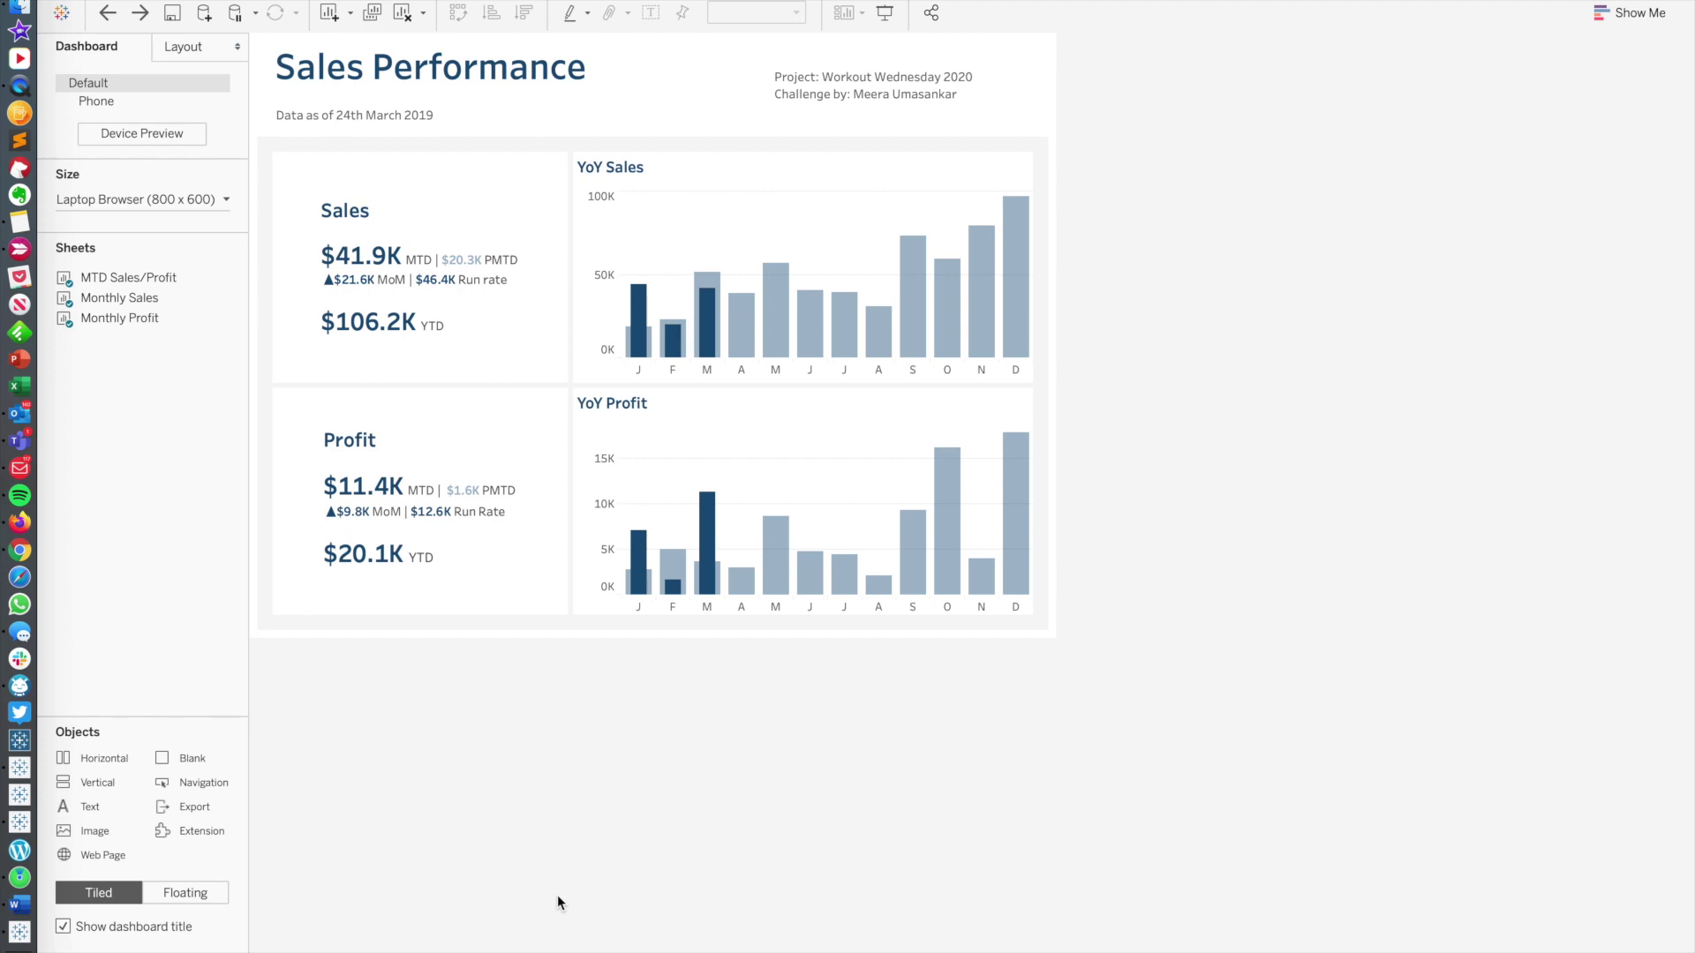
pyautogui.click(829, 429)
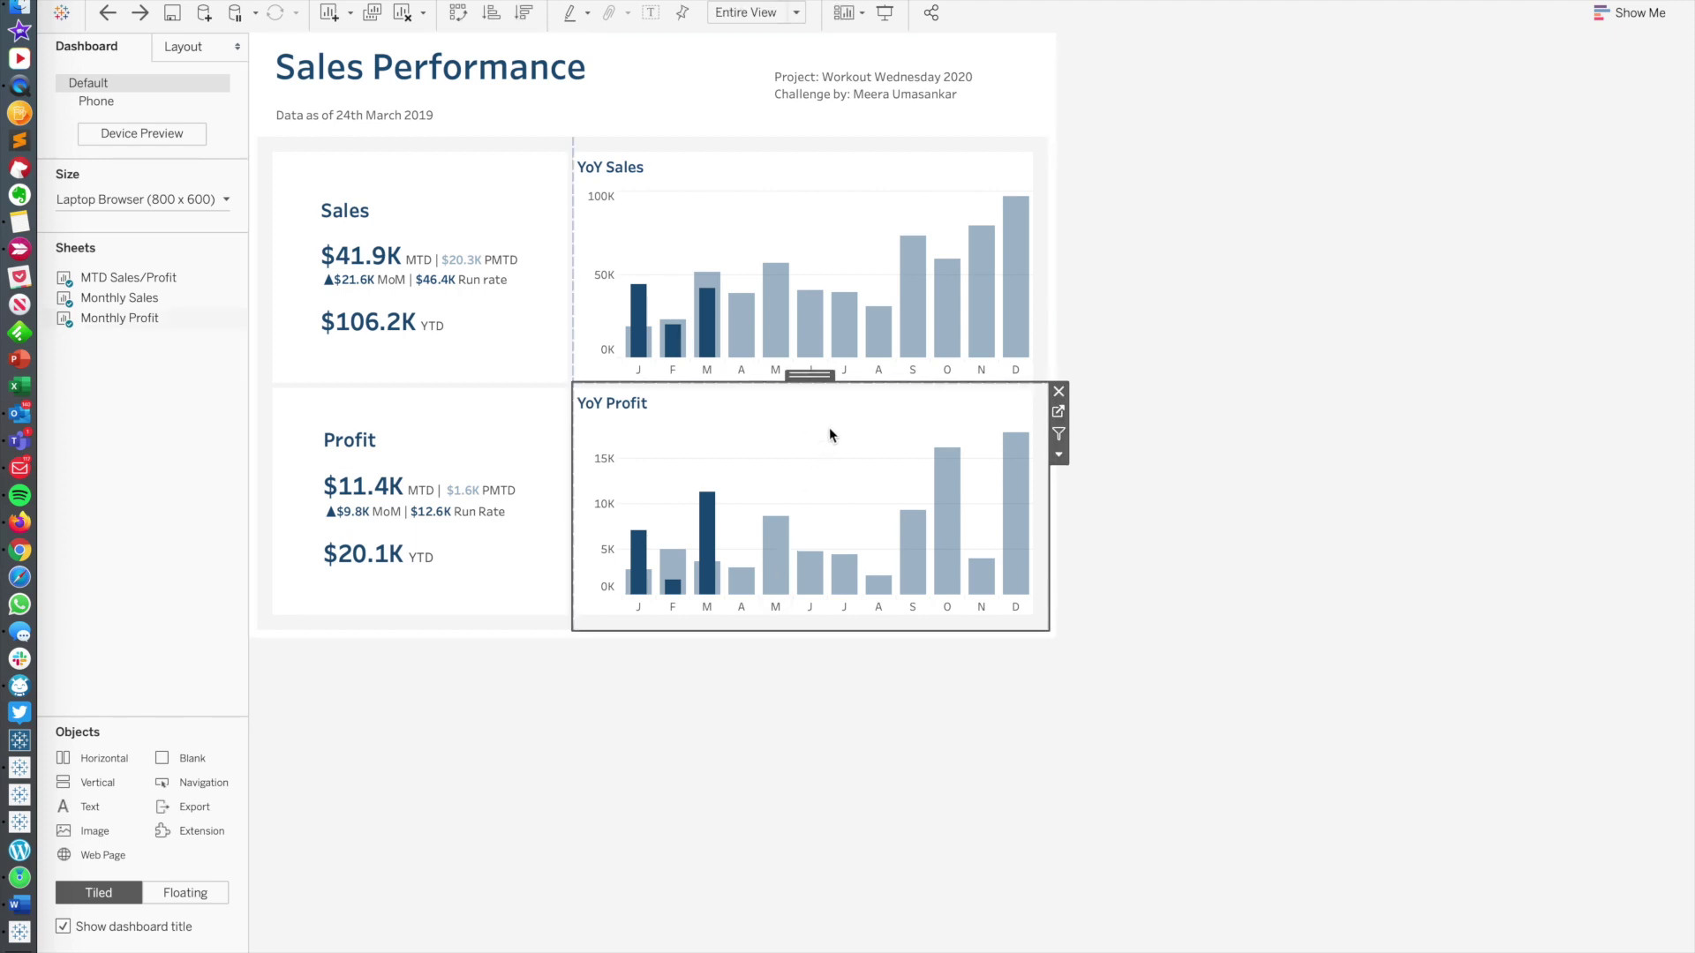
pyautogui.click(803, 182)
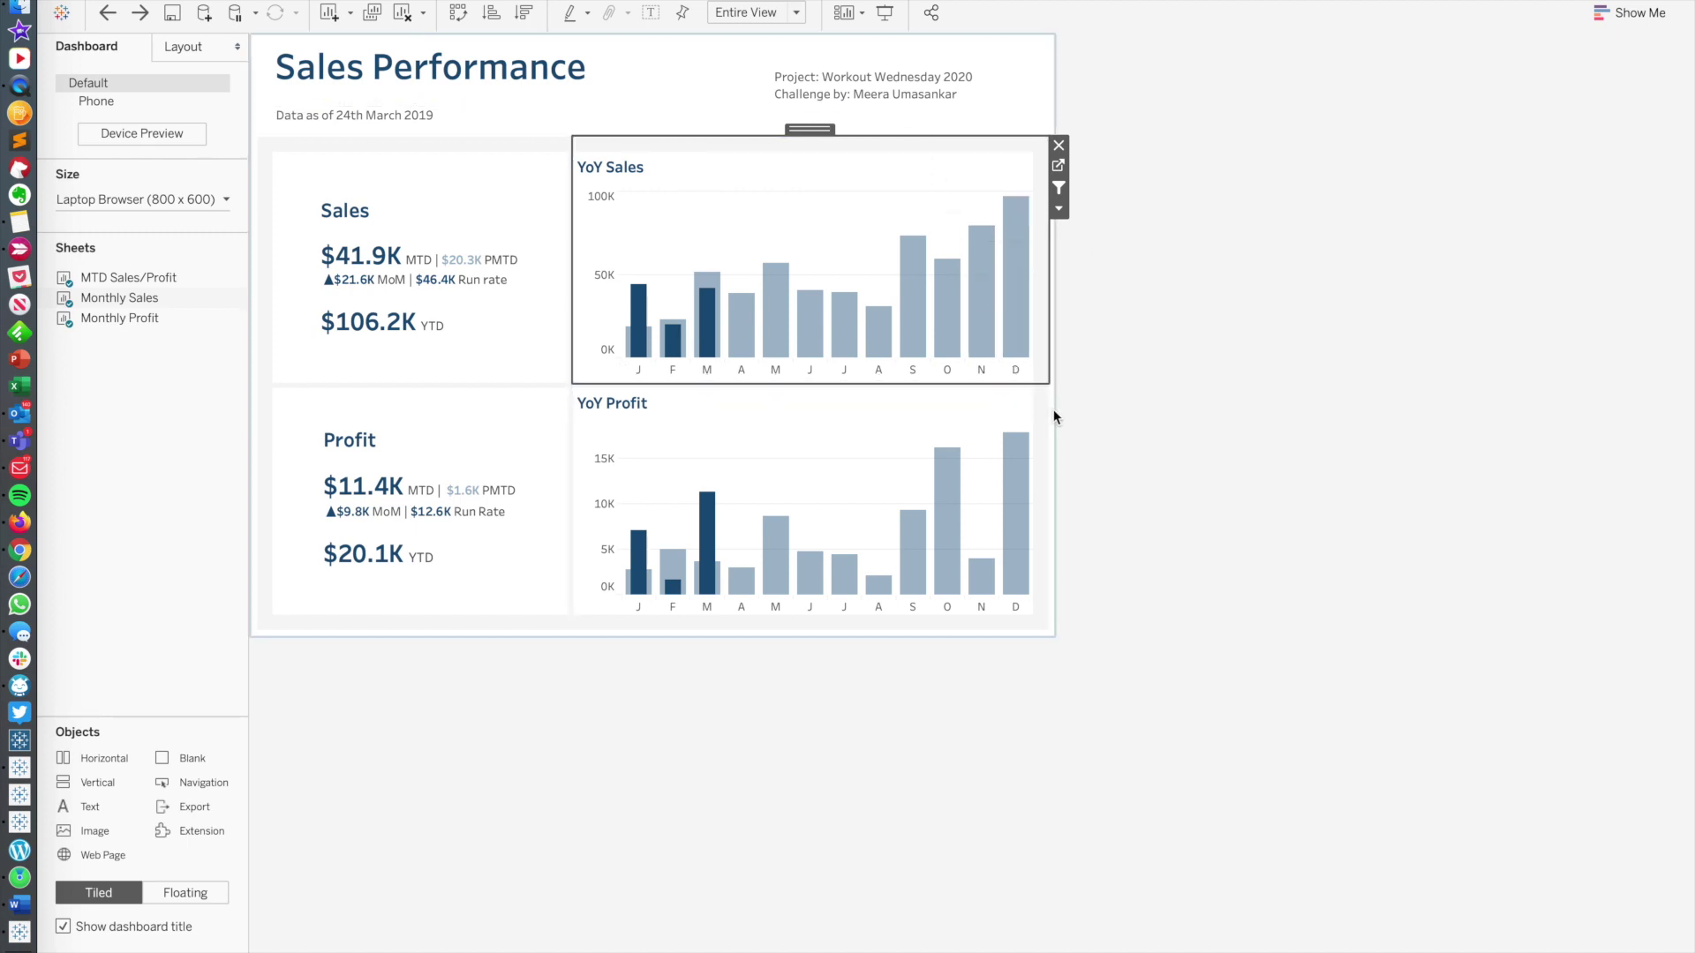
pyautogui.click(1055, 417)
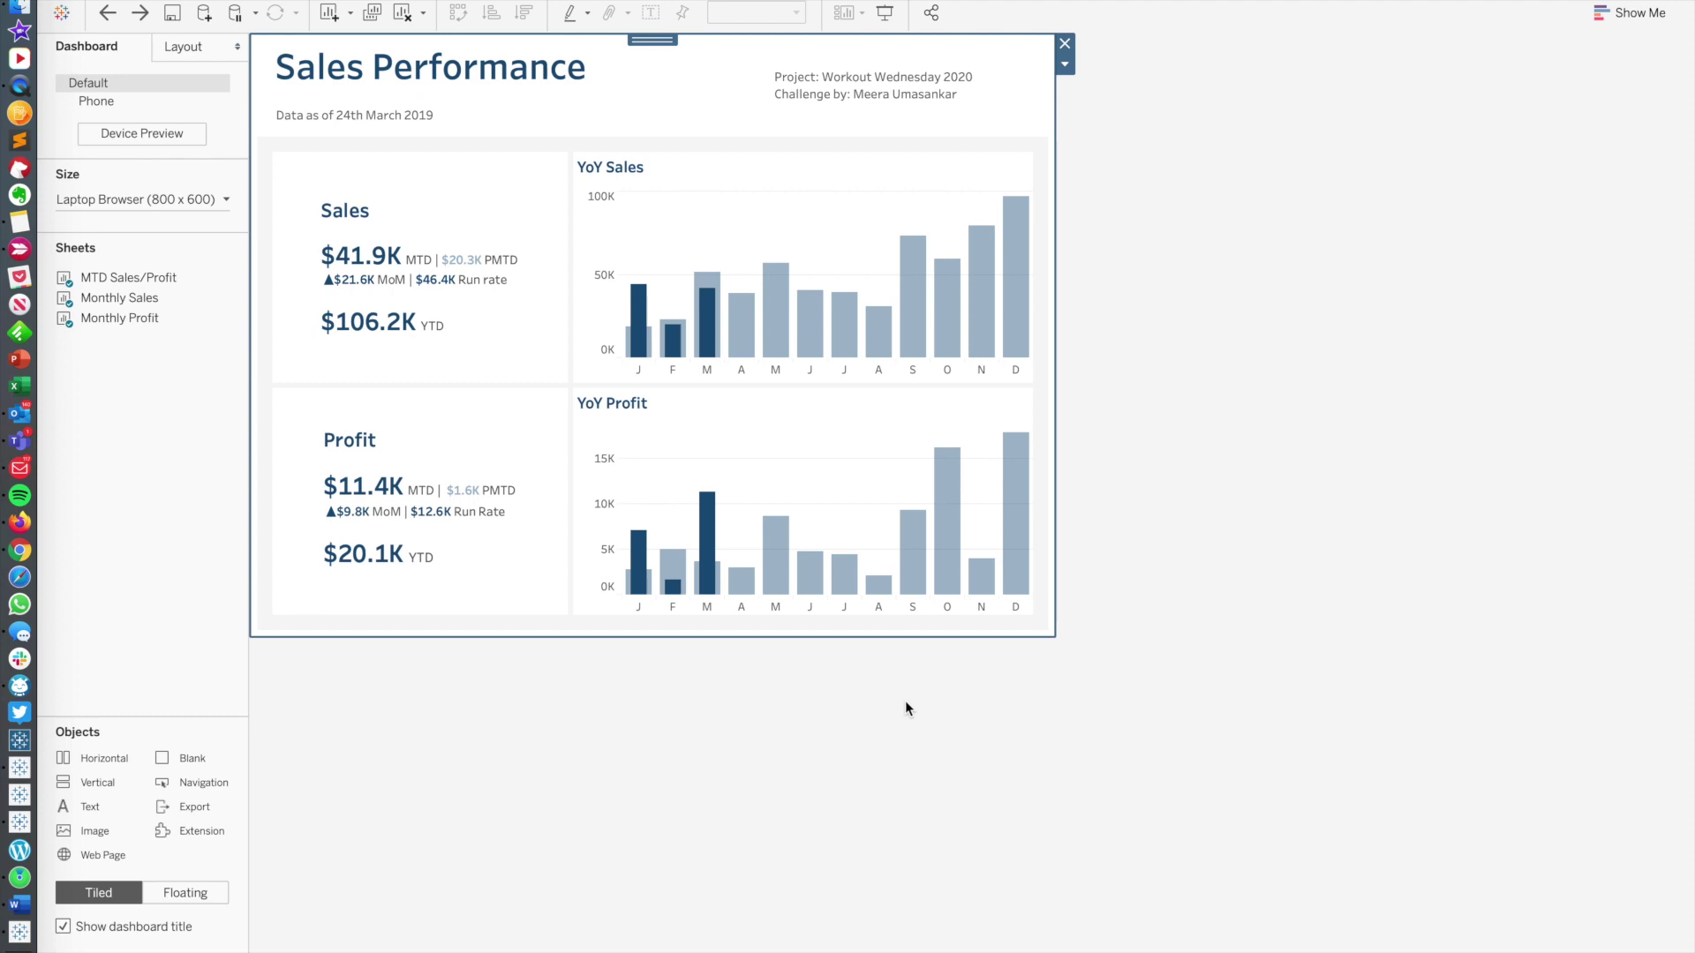
# Step: Select each YoY chart, their shared container, and the MTD Sales/Profit KPI sheet, then deselect
pyautogui.click(872, 436)
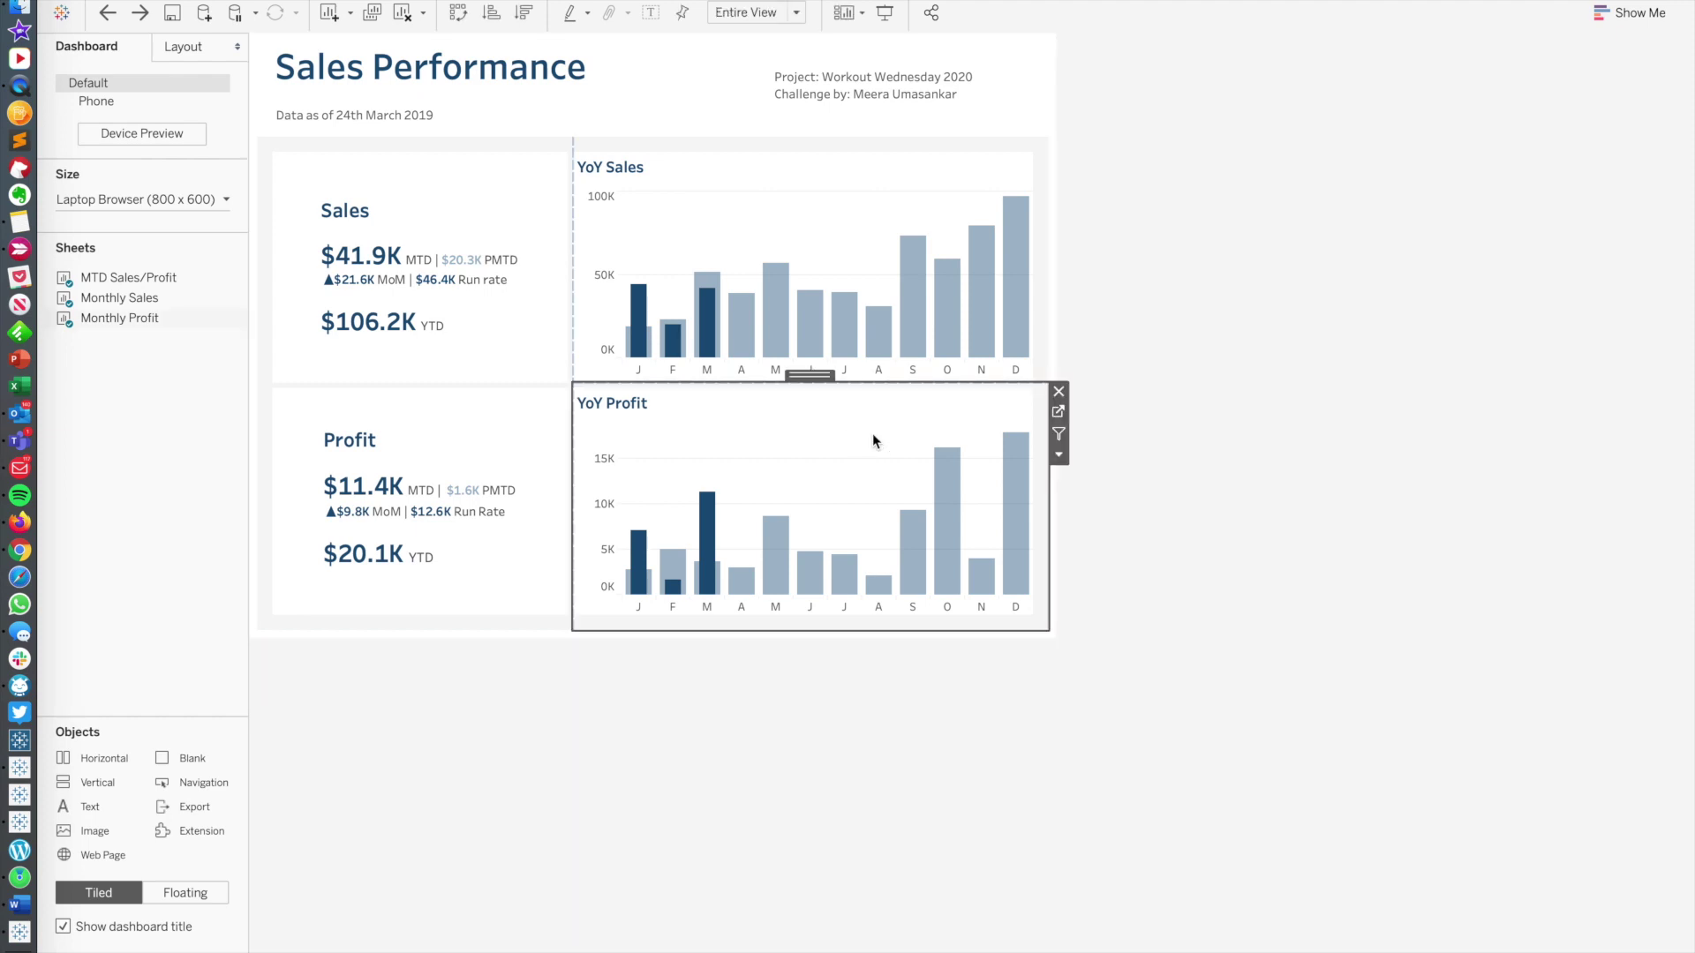
pyautogui.click(817, 382)
pyautogui.click(833, 227)
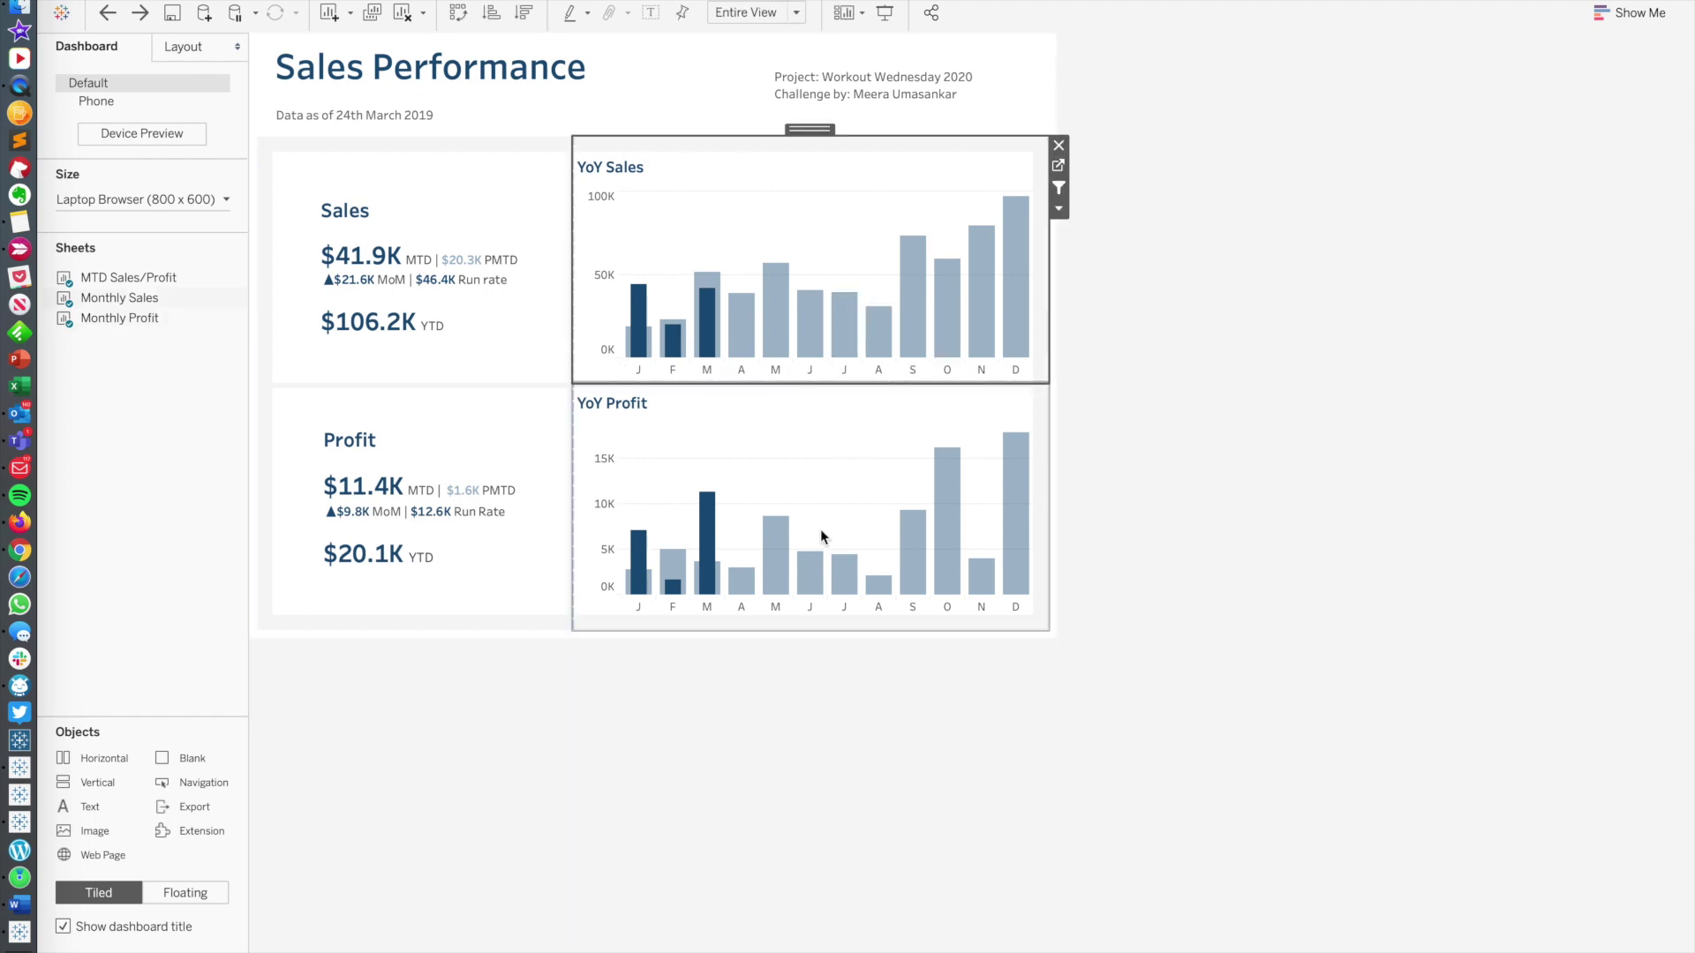
pyautogui.click(821, 481)
pyautogui.click(825, 198)
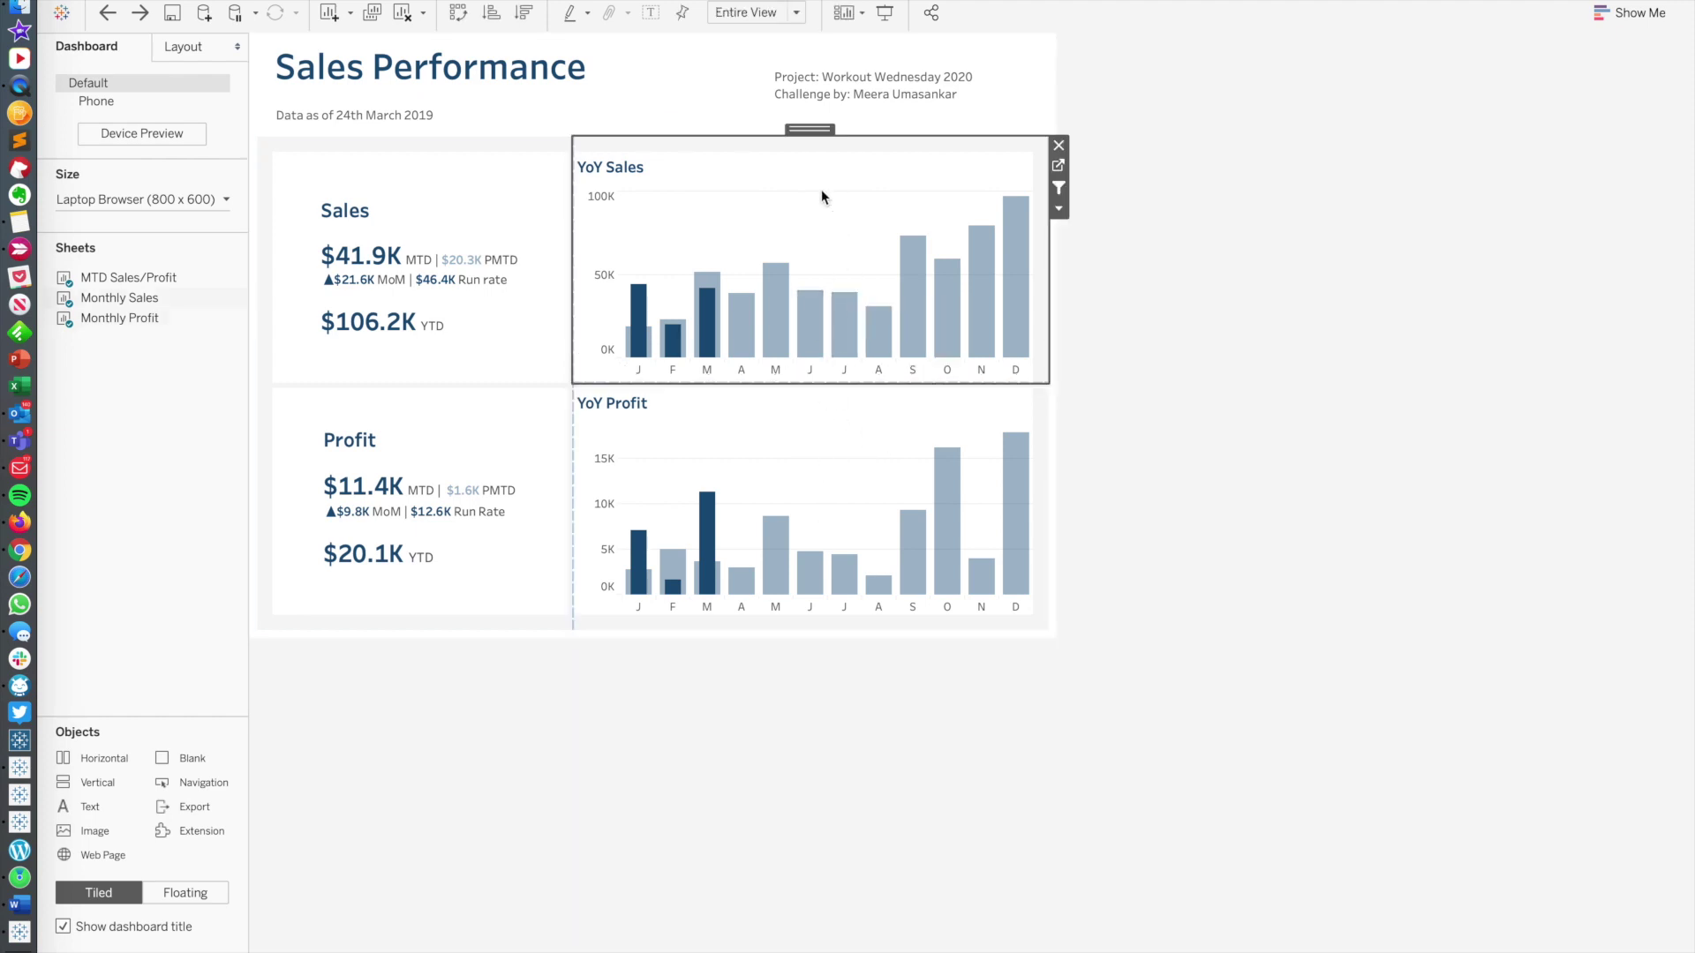
pyautogui.click(507, 197)
pyautogui.click(490, 239)
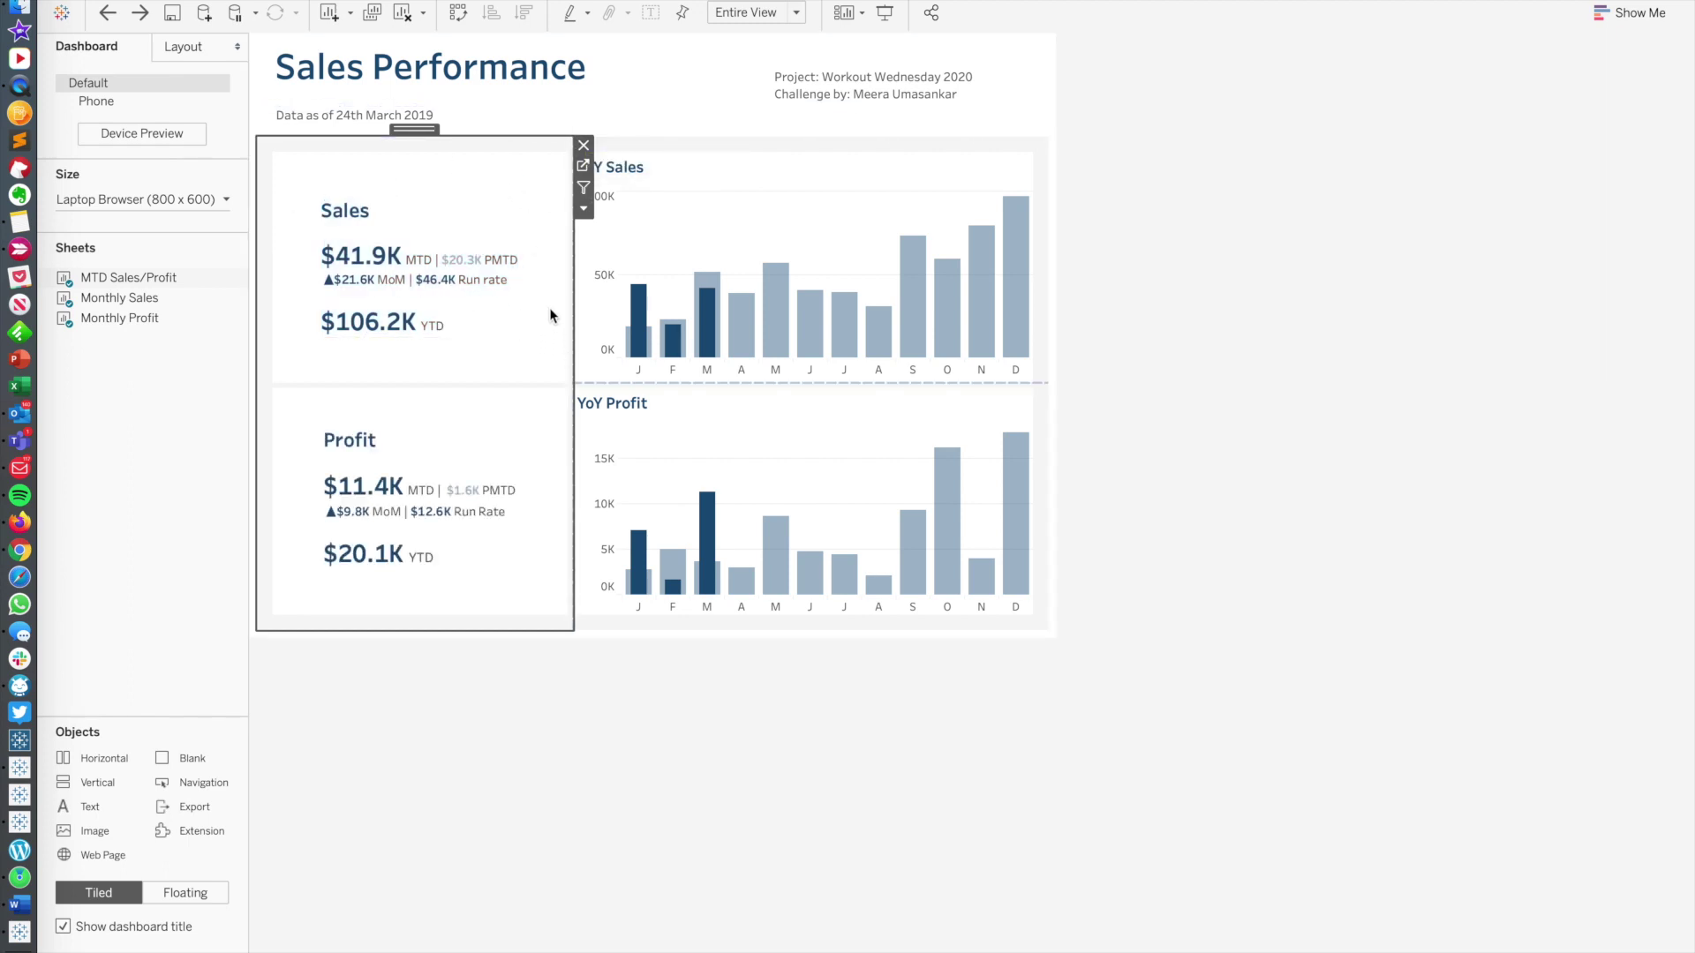
pyautogui.click(623, 757)
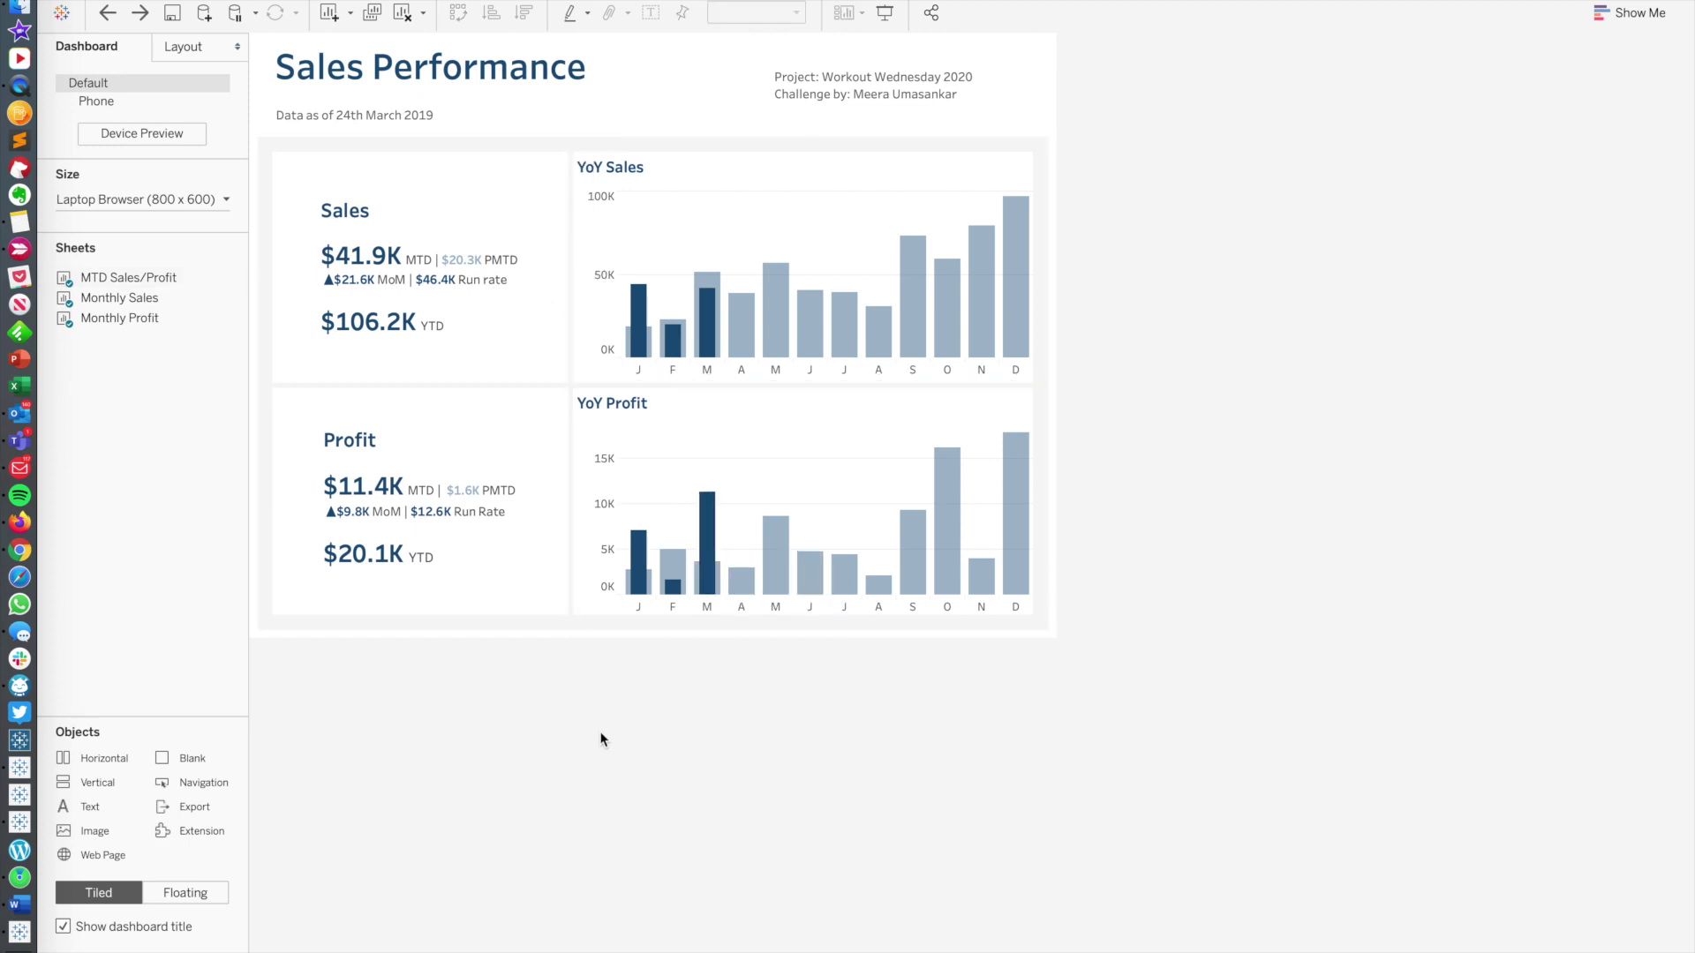
# Step: Select the floating blank divider between the Sales and Profit cards and view it in the Layout pane
pyautogui.click(517, 386)
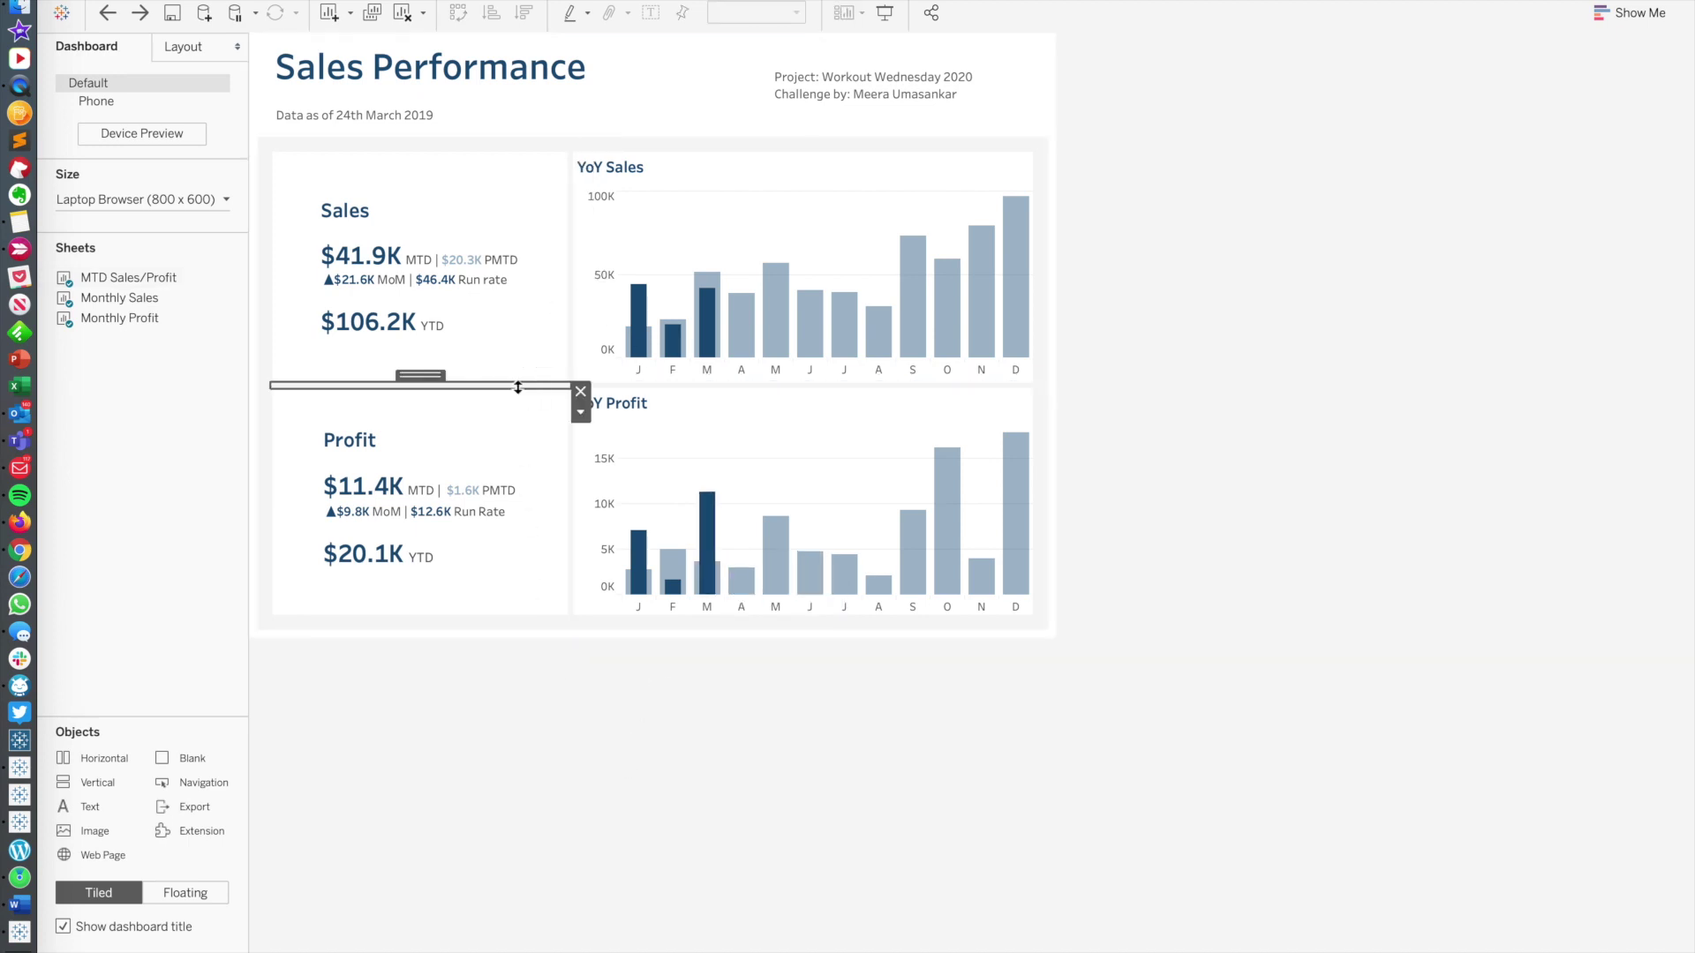
pyautogui.click(581, 411)
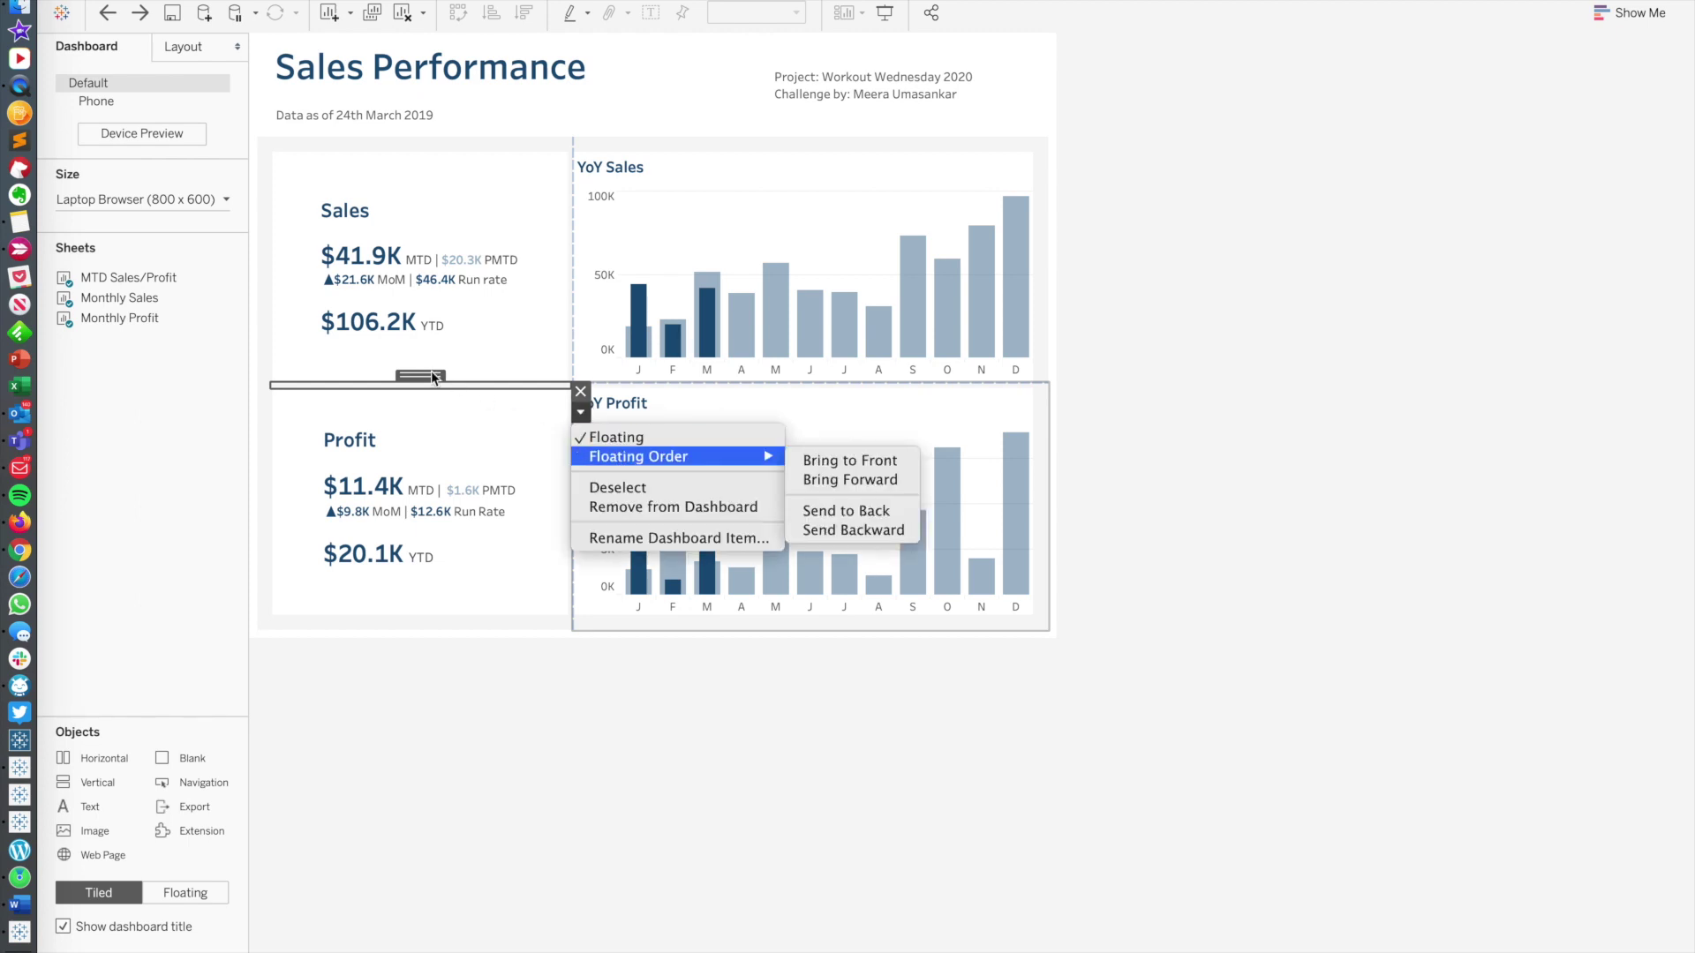
pyautogui.press('Escape')
pyautogui.press('Escape')
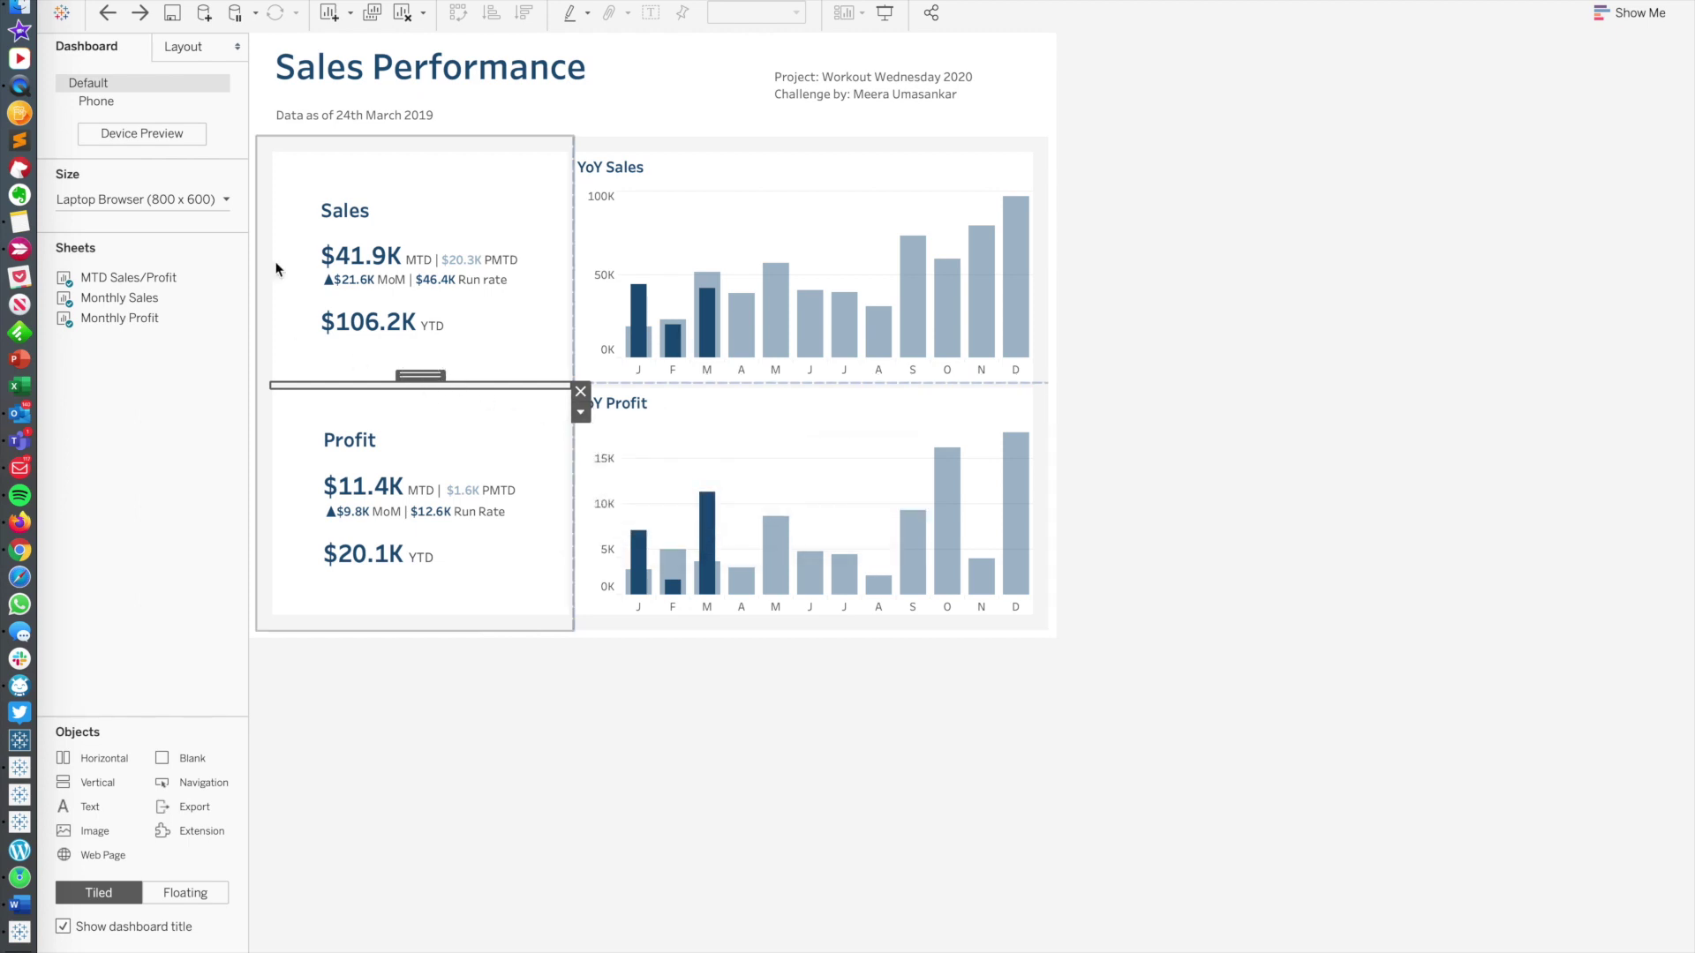
pyautogui.click(194, 46)
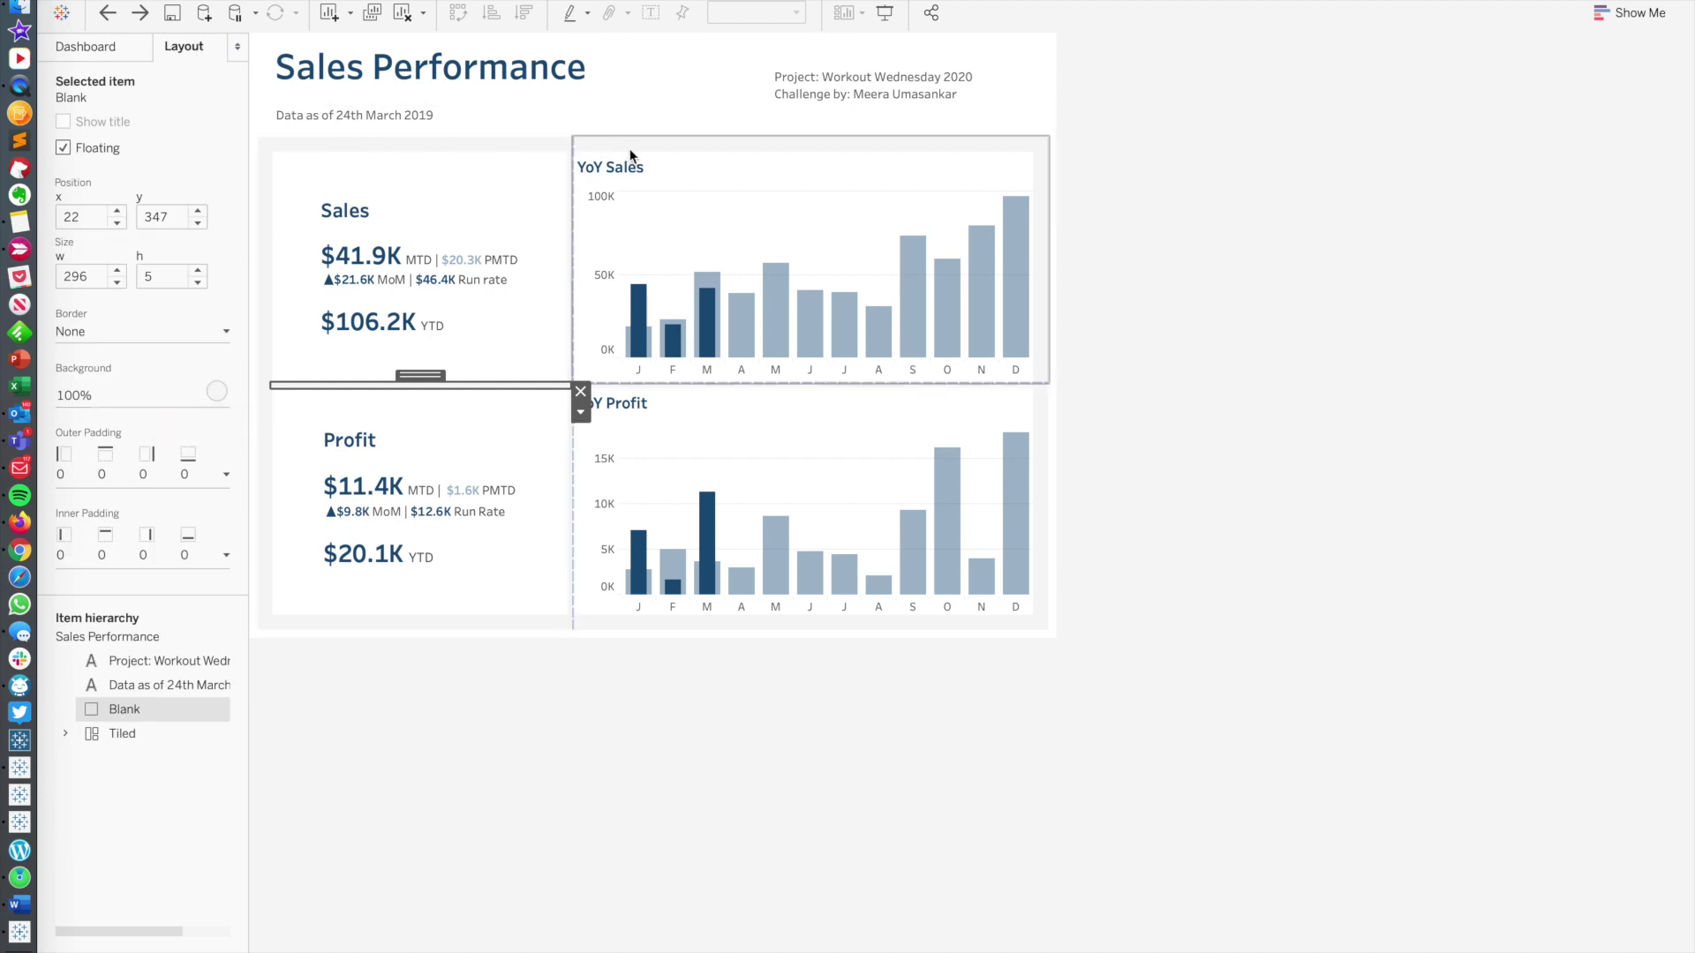
pyautogui.click(536, 791)
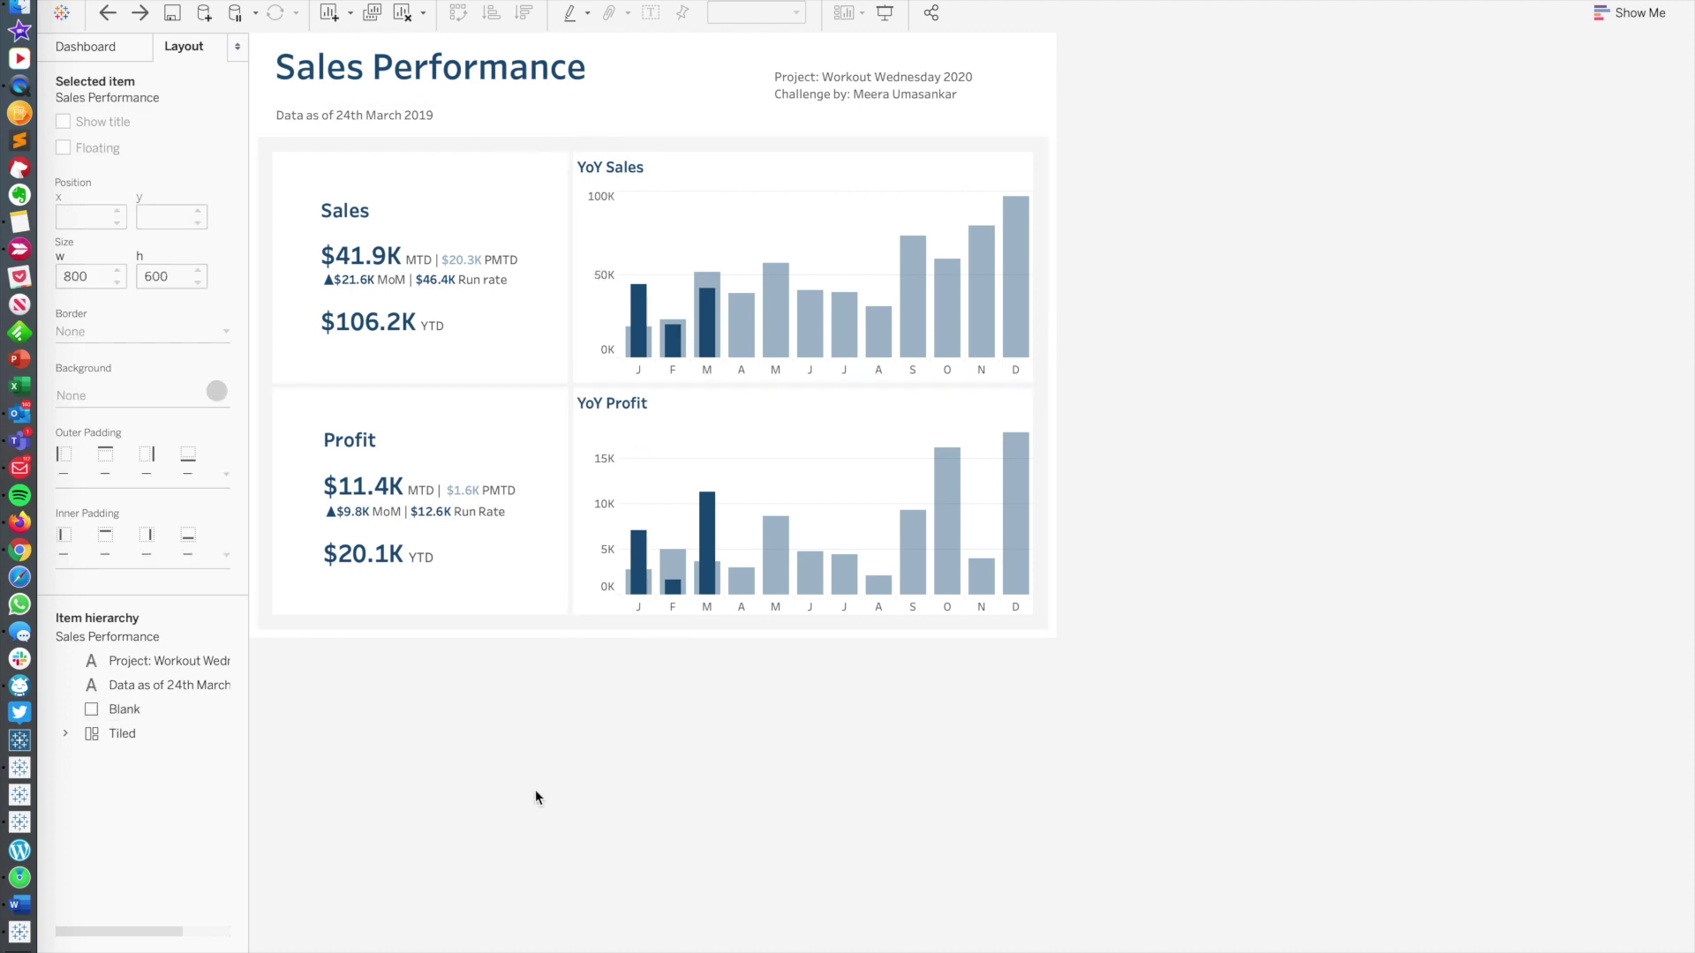